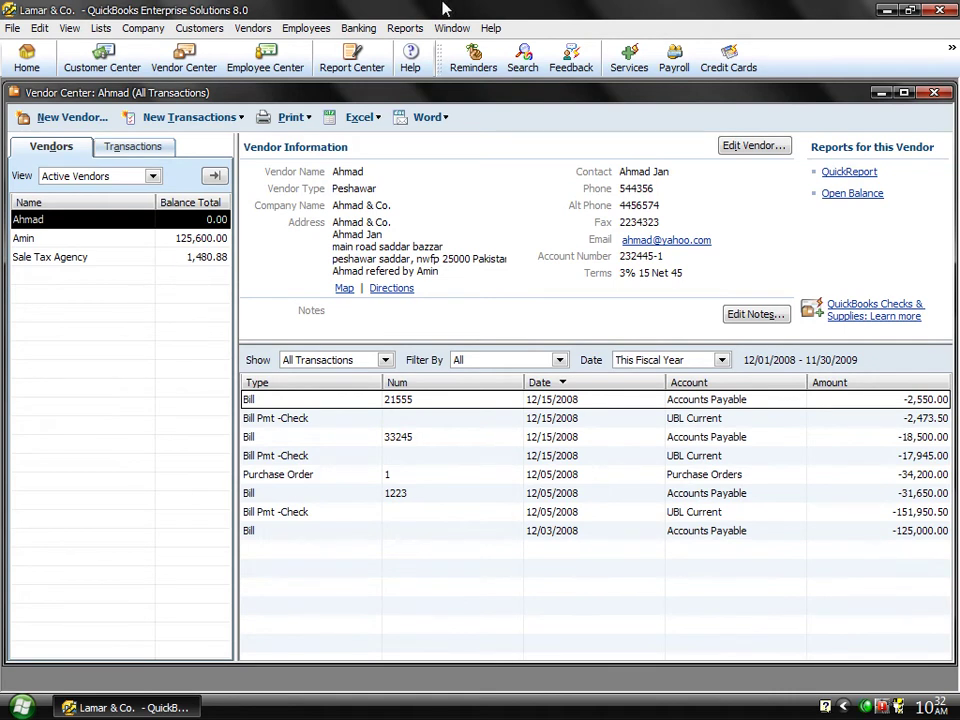
Step: Close the Vendor Center, look over the Customer Center's customer list and transactions, and close it
{"action": "left_click", "coordinate": [934, 92]}
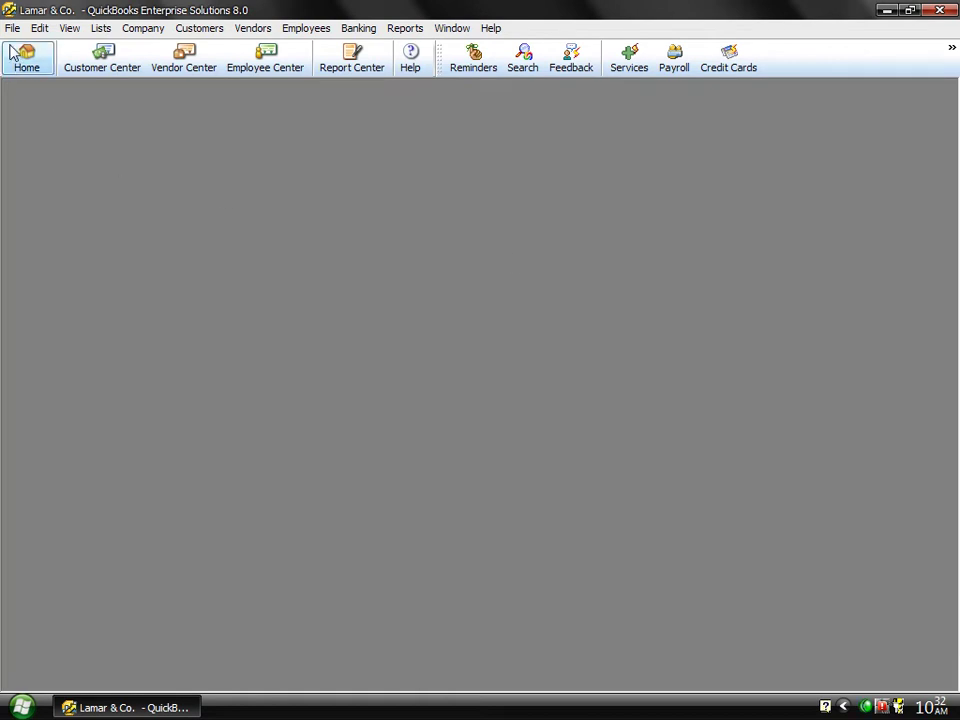
{"action": "left_click", "coordinate": [88, 73]}
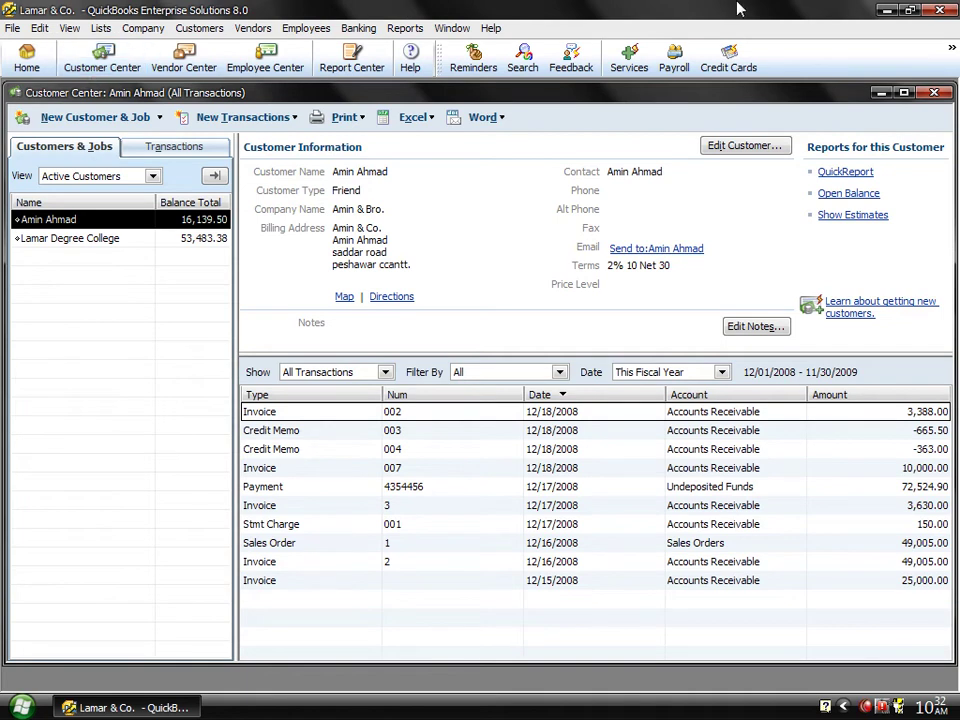
{"action": "left_click", "coordinate": [934, 93]}
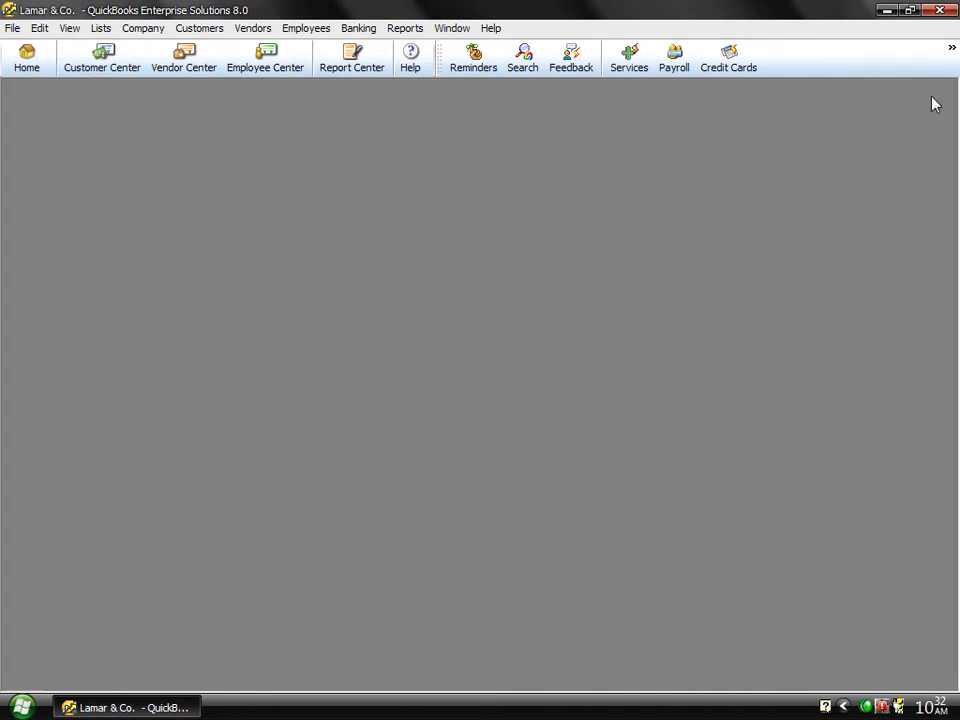
Step: Try to prepare collection letters for both active and inactive customers with payments overdue by 1 day or more
{"action": "left_click", "coordinate": [154, 29]}
{"action": "mouse_move", "coordinate": [255, 356]}
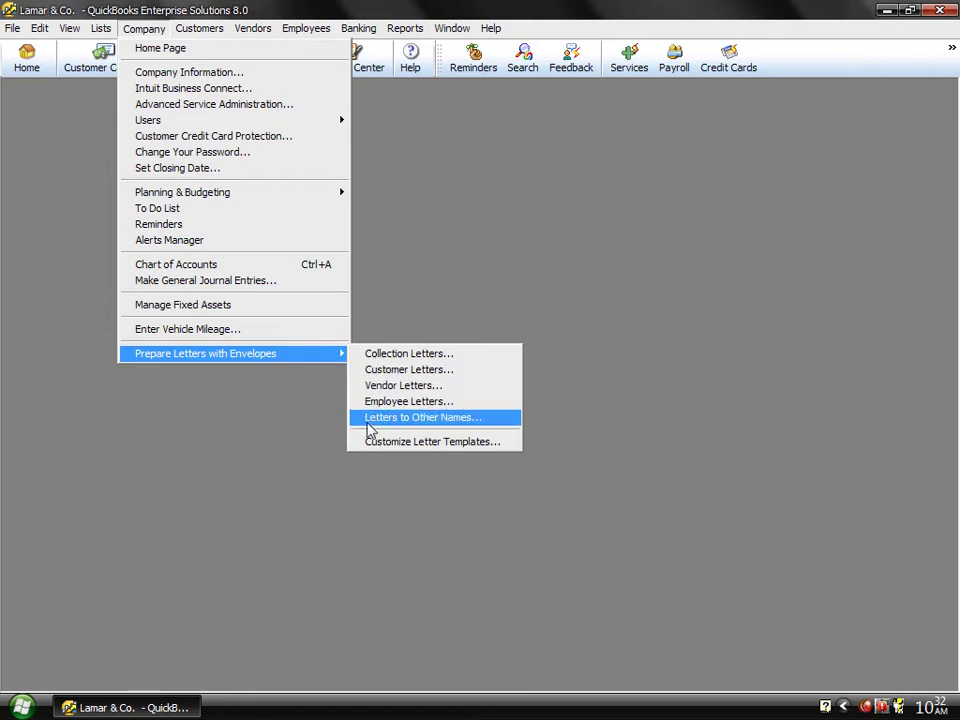
{"action": "left_click", "coordinate": [373, 356]}
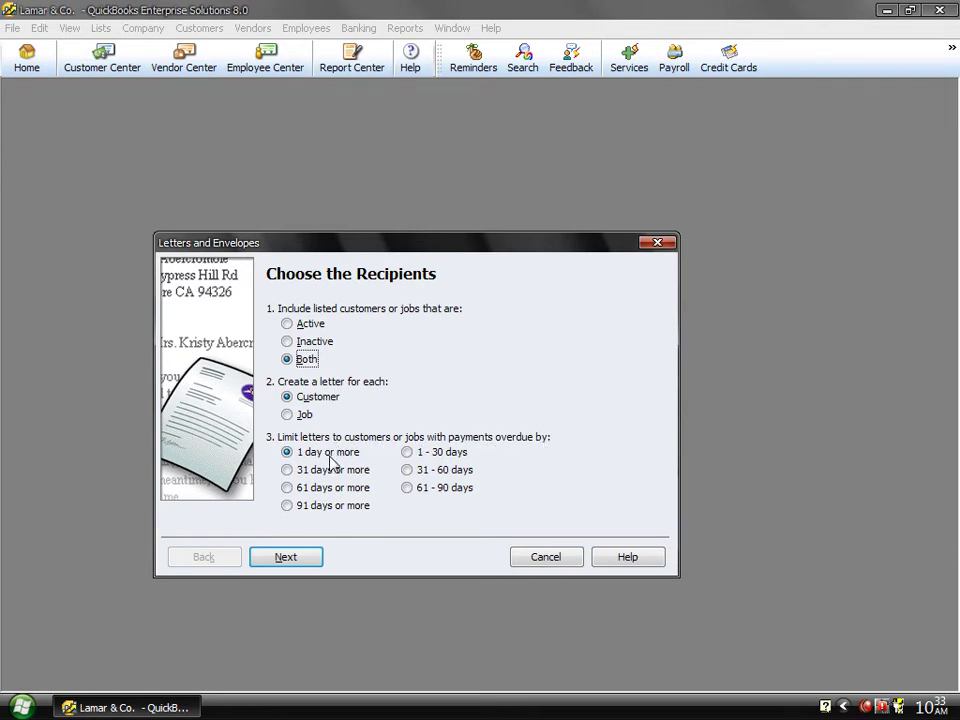
{"action": "left_click", "coordinate": [443, 498]}
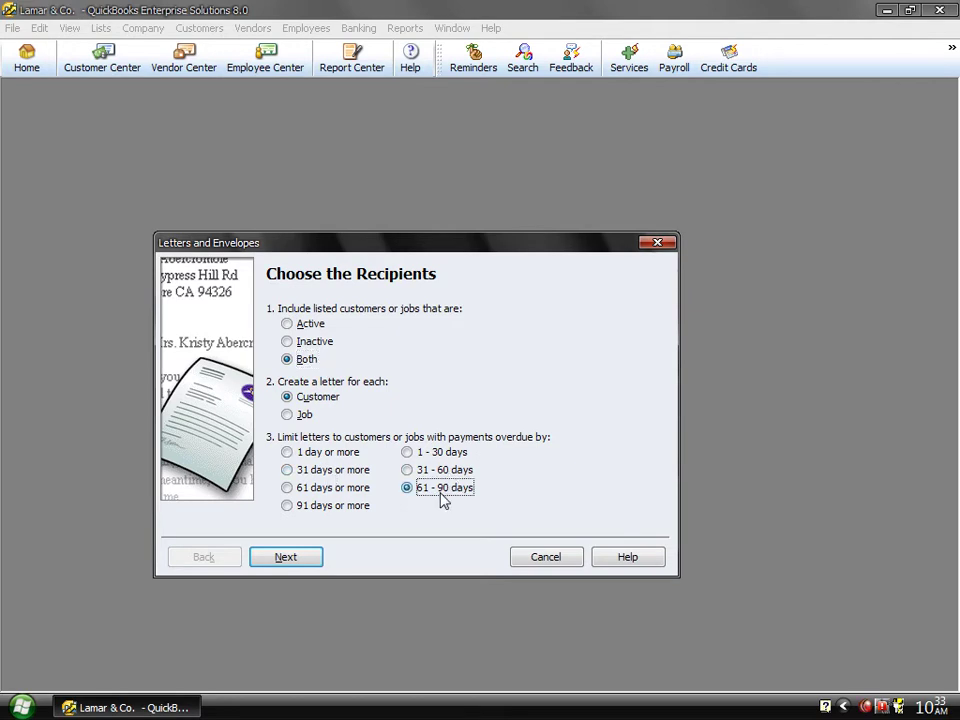
{"action": "left_click", "coordinate": [303, 453]}
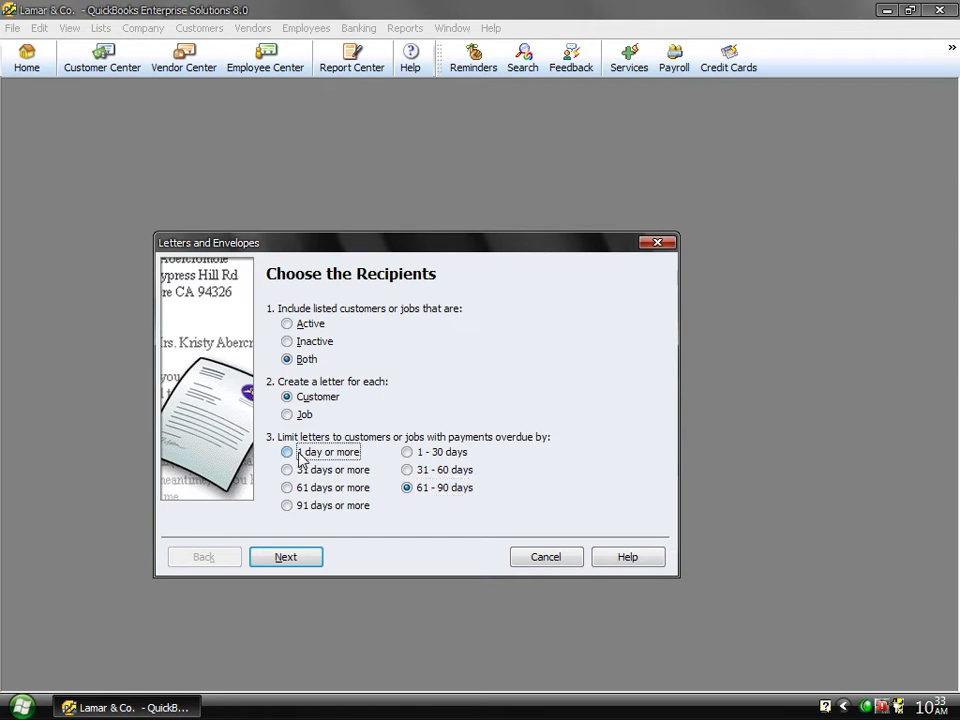
{"action": "left_click", "coordinate": [284, 559]}
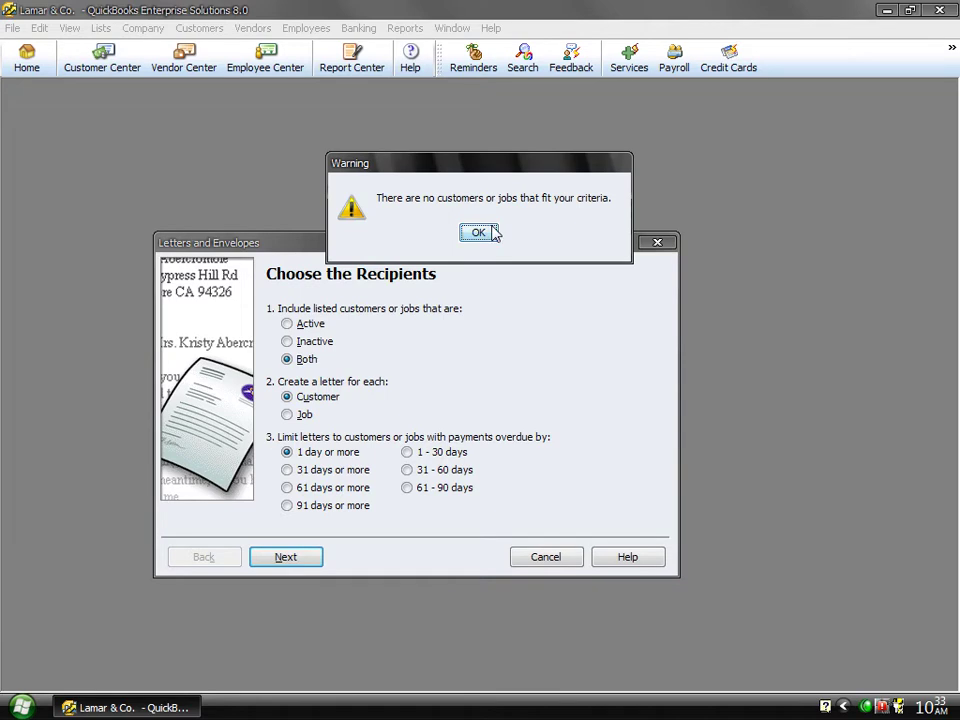
{"action": "left_click", "coordinate": [484, 233]}
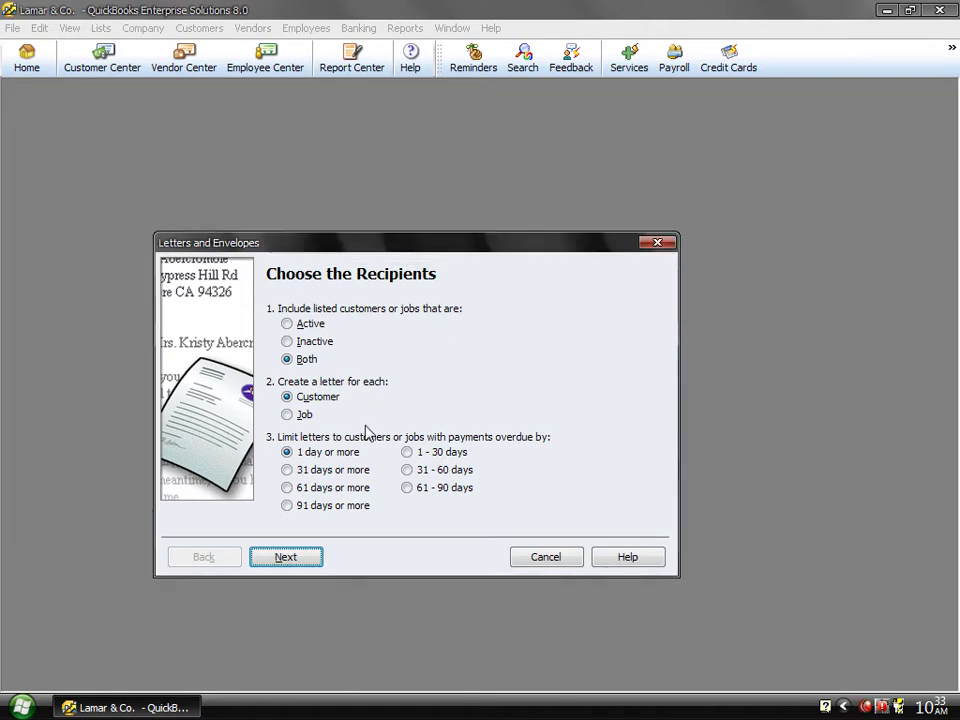
Step: Try the collection letters with overdue limits of 1 - 30 days and 31 days or more, and cancel the wizard
{"action": "left_click", "coordinate": [427, 456]}
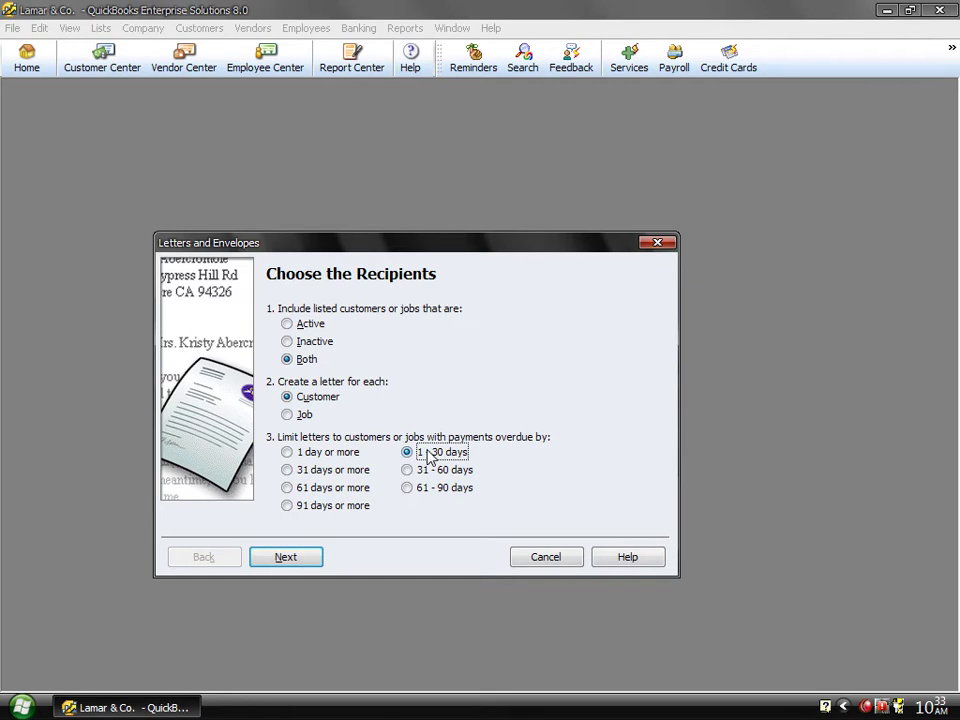
{"action": "left_click", "coordinate": [290, 565]}
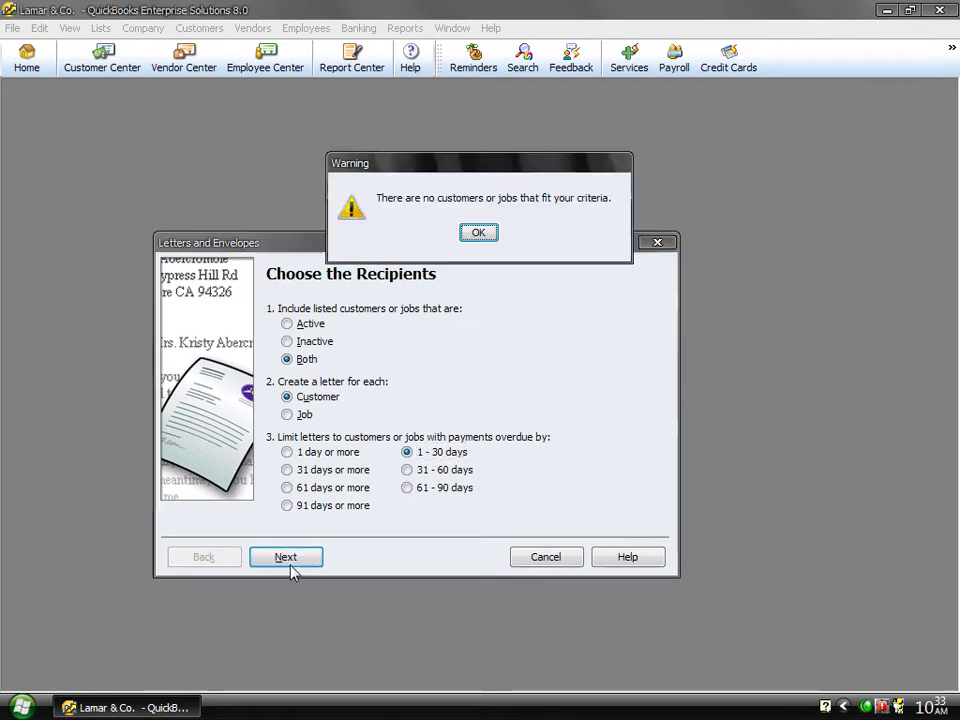
{"action": "left_click", "coordinate": [482, 240]}
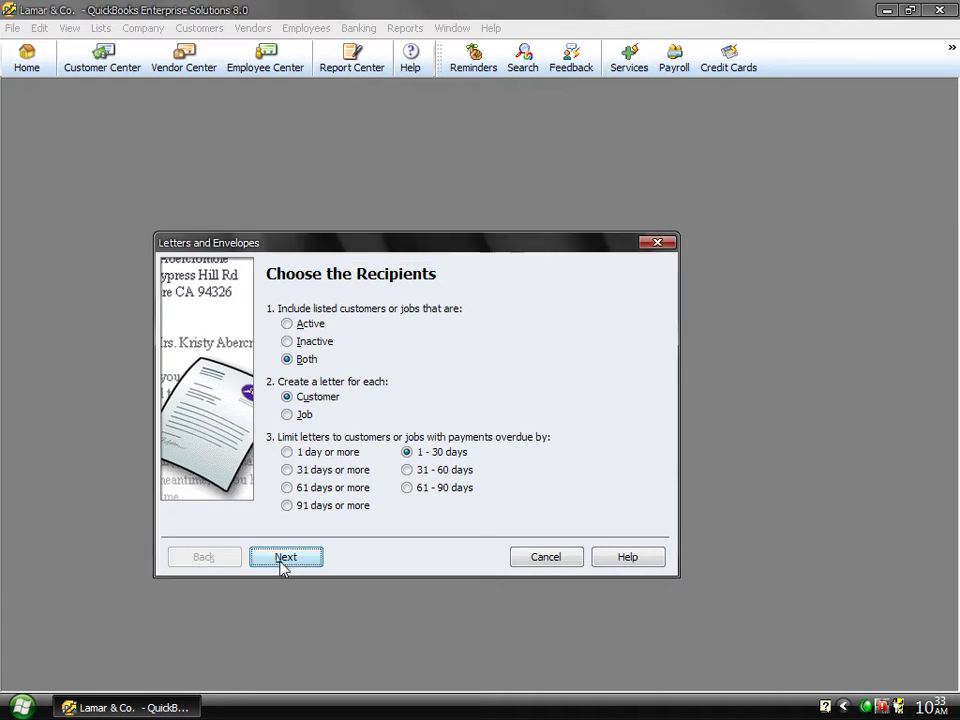
{"action": "left_click", "coordinate": [316, 471]}
{"action": "left_click", "coordinate": [291, 559]}
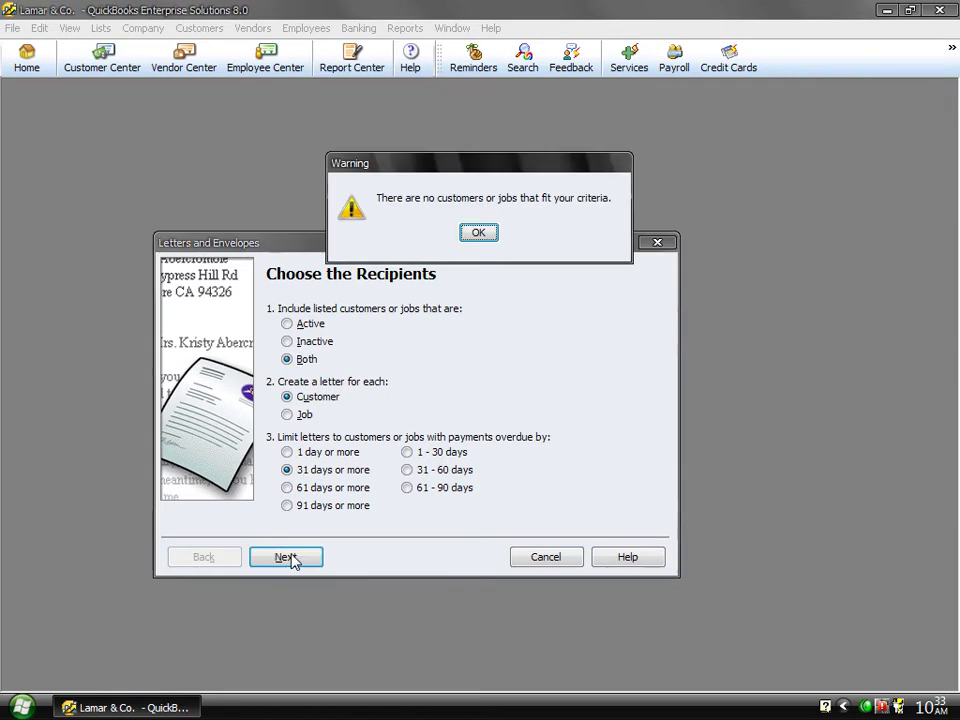
{"action": "left_click", "coordinate": [479, 232]}
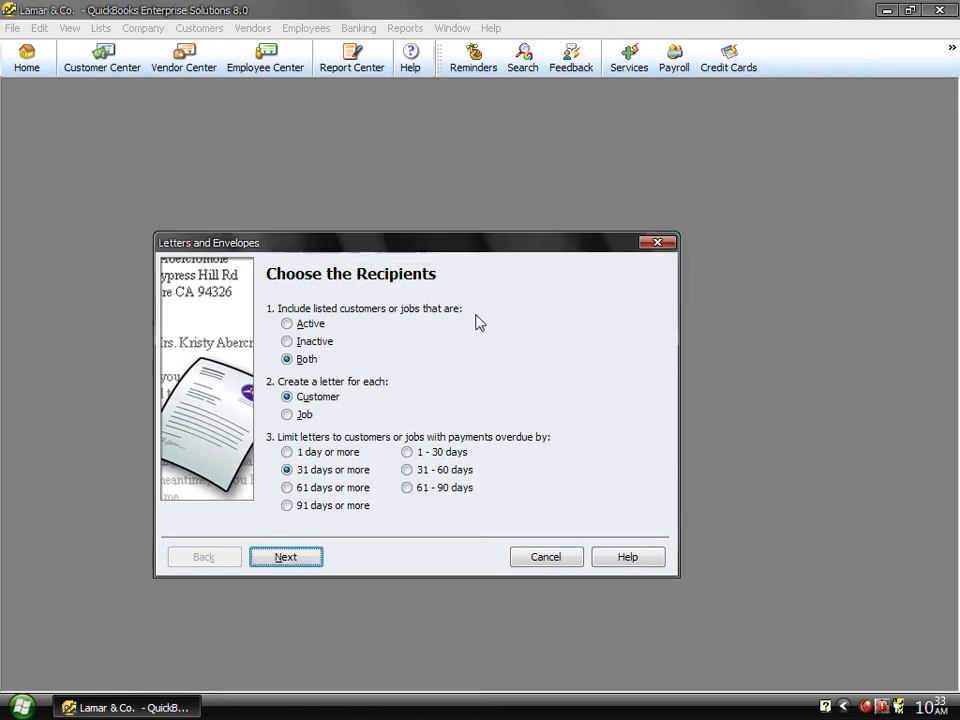
{"action": "left_click", "coordinate": [537, 560]}
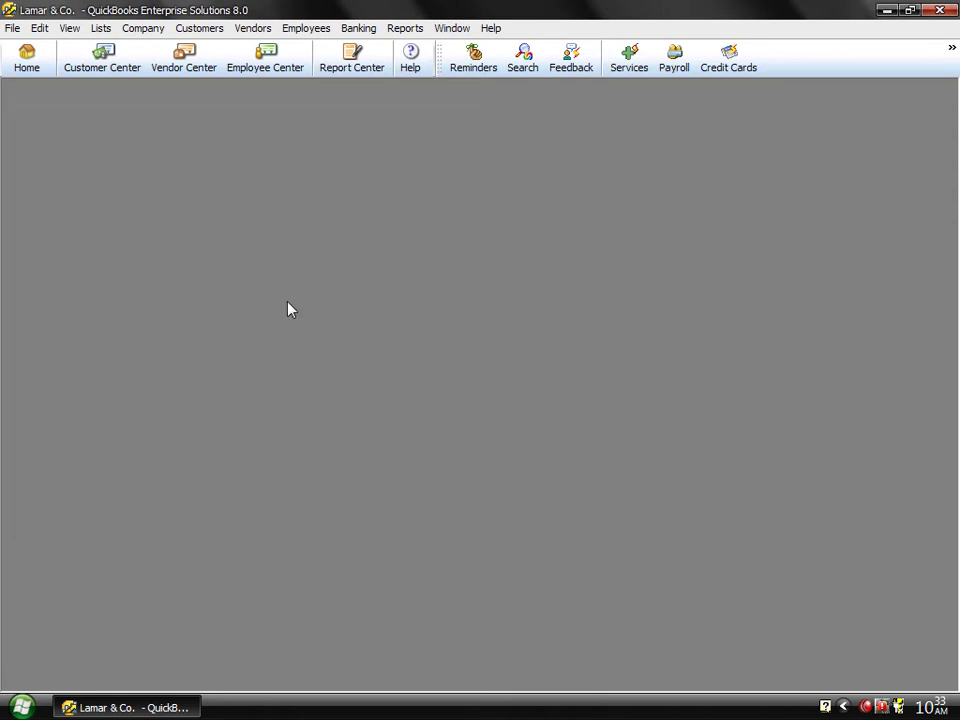
Step: Start customer letters with envelopes, keeping both active and inactive names and all listed customers as recipients
{"action": "left_click", "coordinate": [200, 29]}
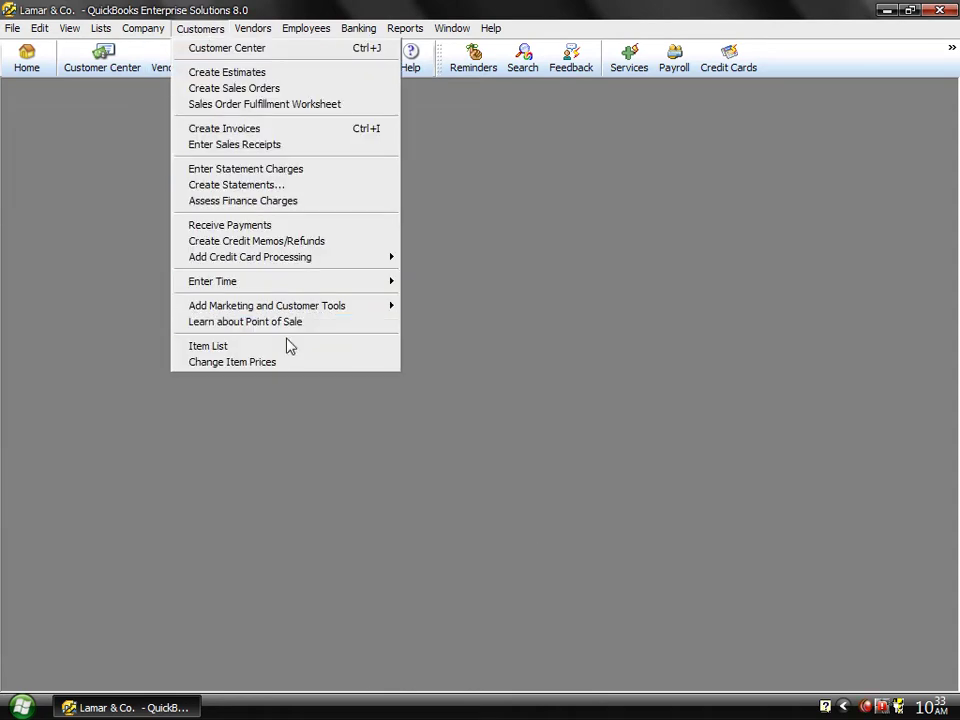
{"action": "mouse_move", "coordinate": [143, 28]}
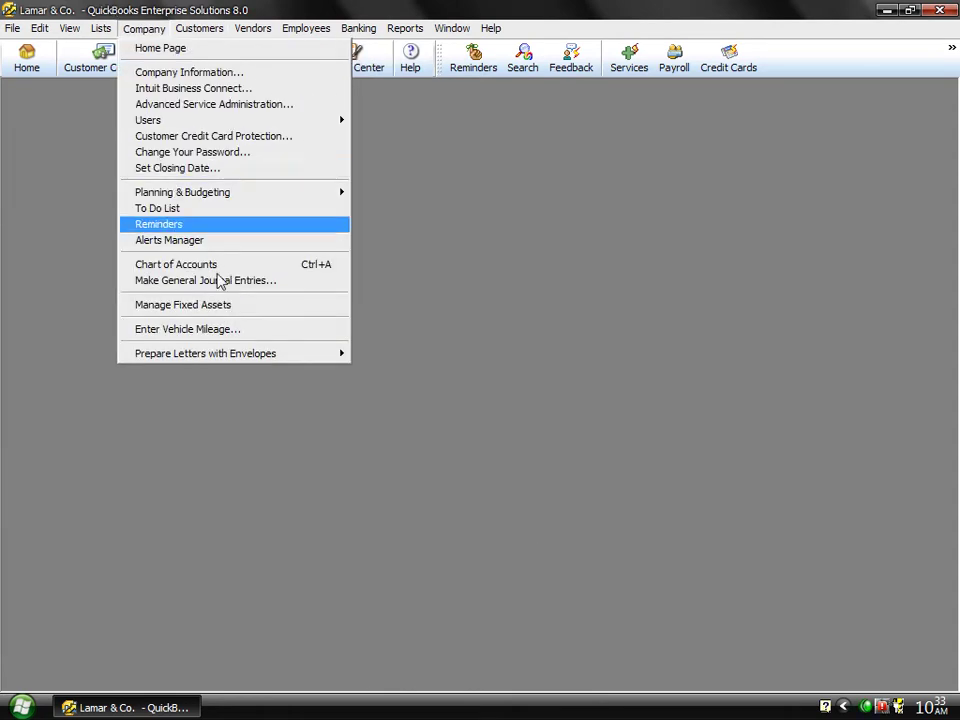
{"action": "mouse_move", "coordinate": [259, 355]}
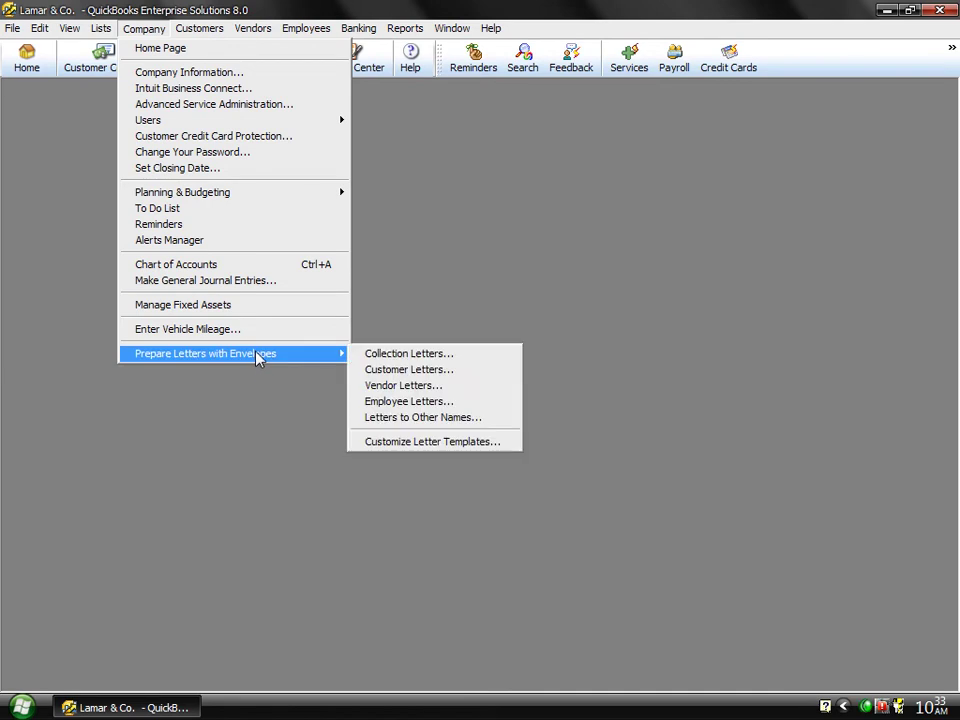
{"action": "left_click", "coordinate": [382, 376]}
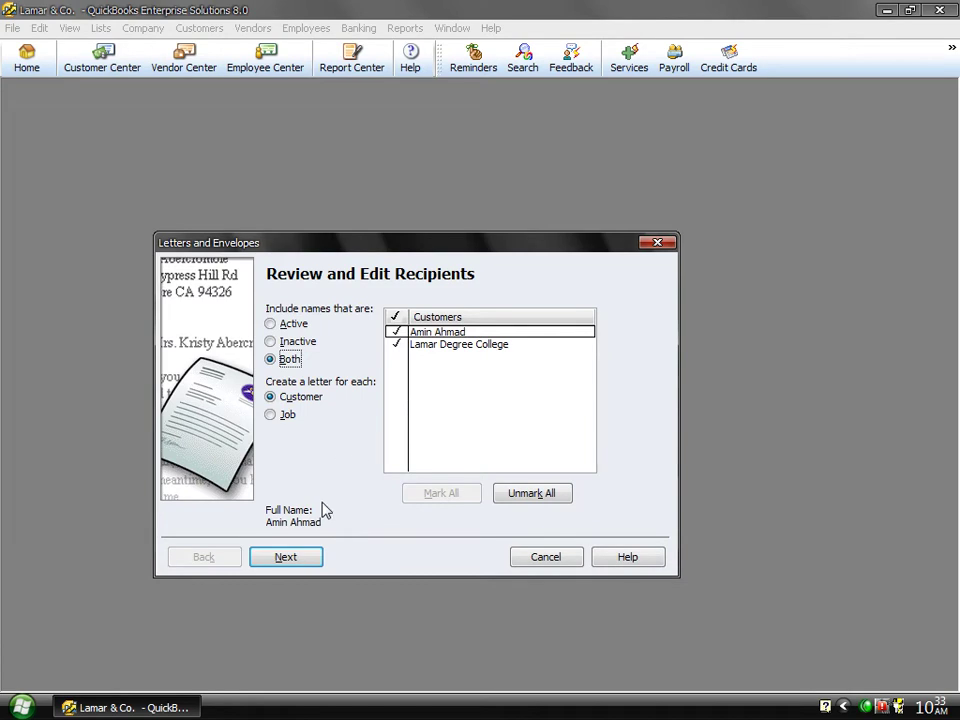
{"action": "left_click", "coordinate": [287, 558]}
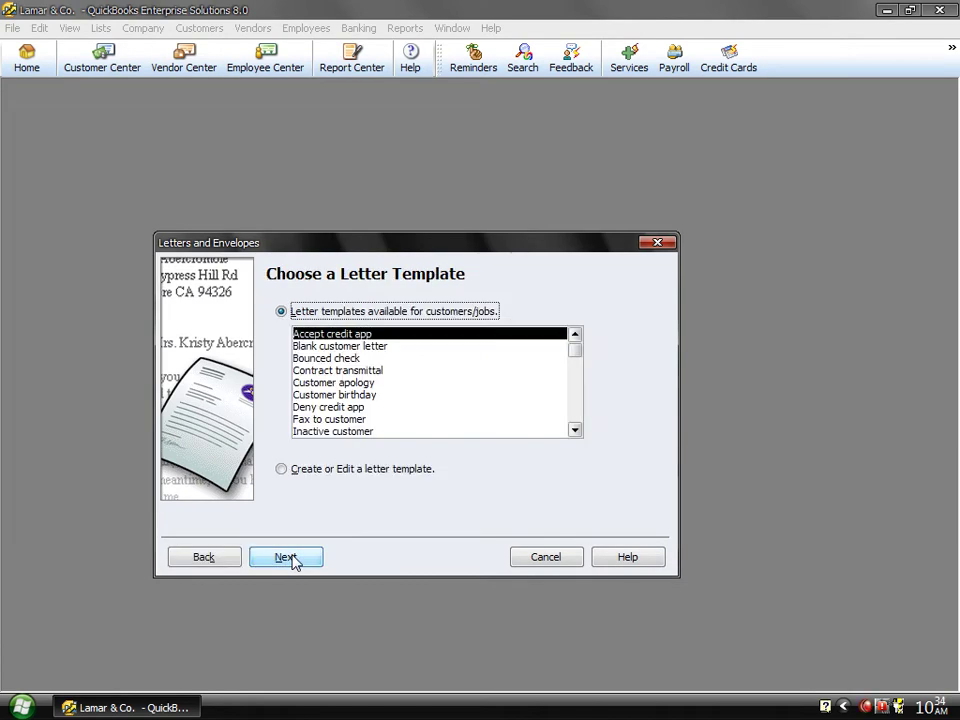
Step: Choose the "Thanks for business (product)" letter template for the customer letters
{"action": "left_click", "coordinate": [337, 349]}
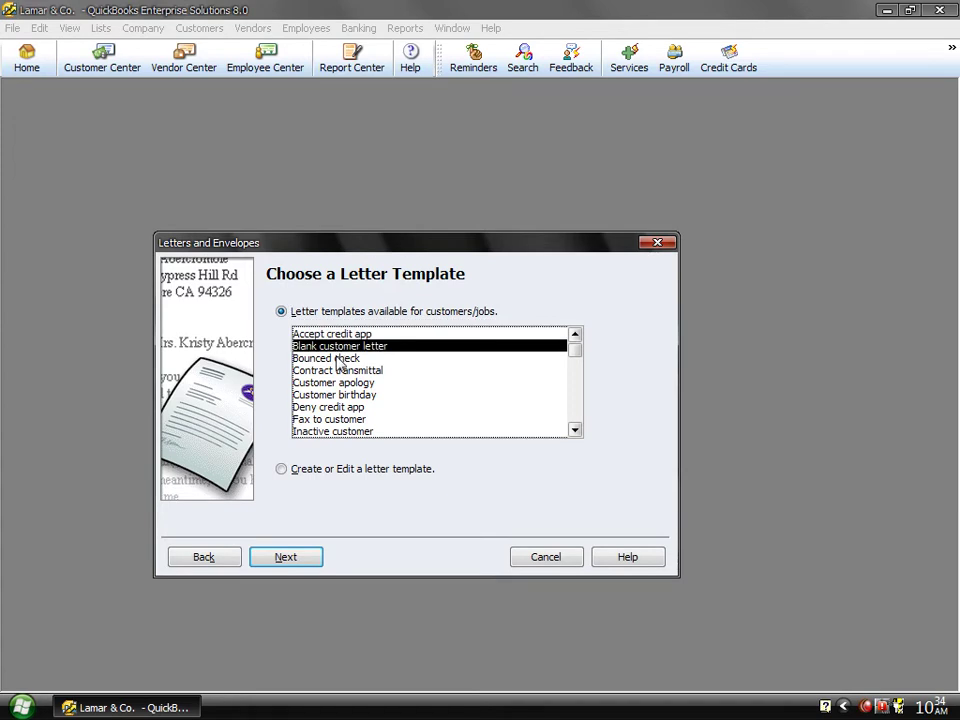
{"action": "left_click", "coordinate": [337, 358]}
{"action": "left_click", "coordinate": [337, 380]}
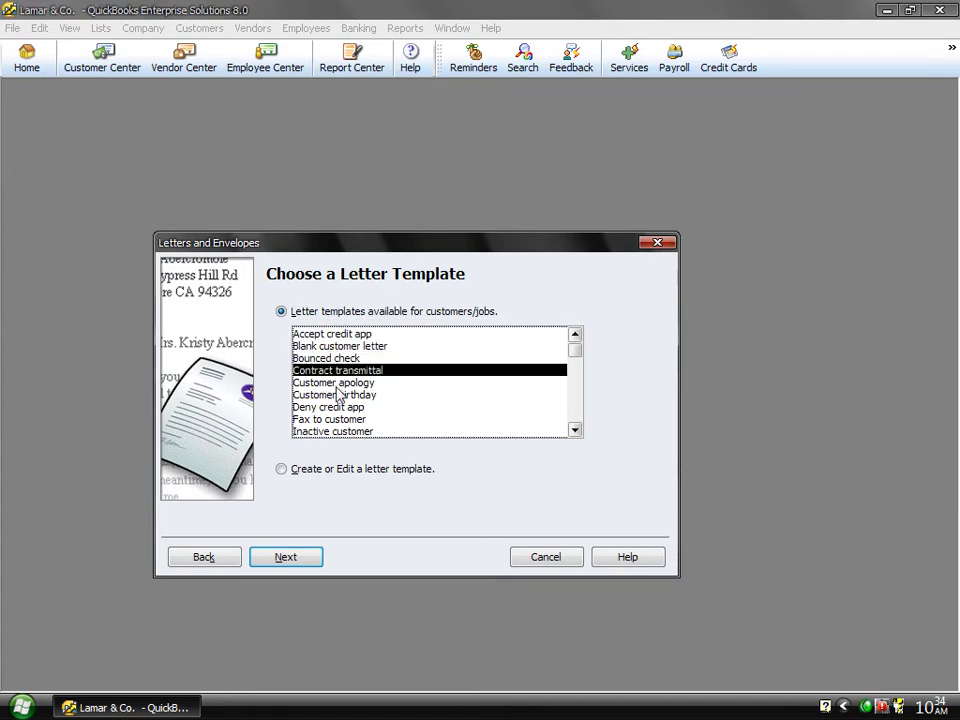
{"action": "left_click", "coordinate": [337, 384]}
{"action": "left_click", "coordinate": [339, 406]}
{"action": "left_click", "coordinate": [339, 419]}
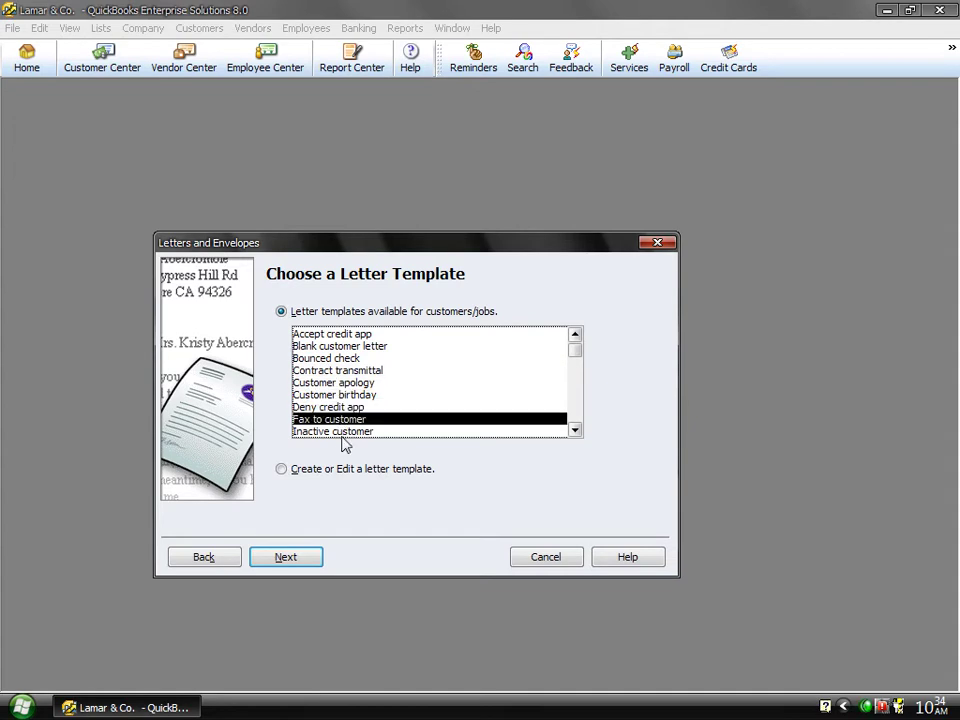
{"action": "left_click", "coordinate": [342, 407]}
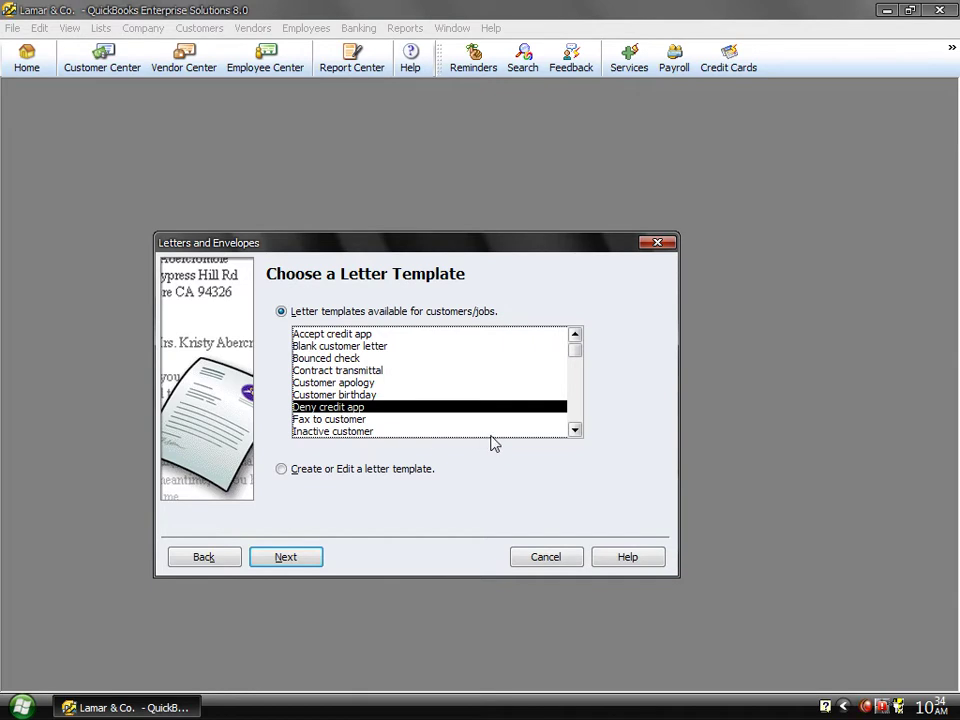
{"action": "left_click", "coordinate": [576, 430]}
{"action": "left_click", "coordinate": [576, 430]}
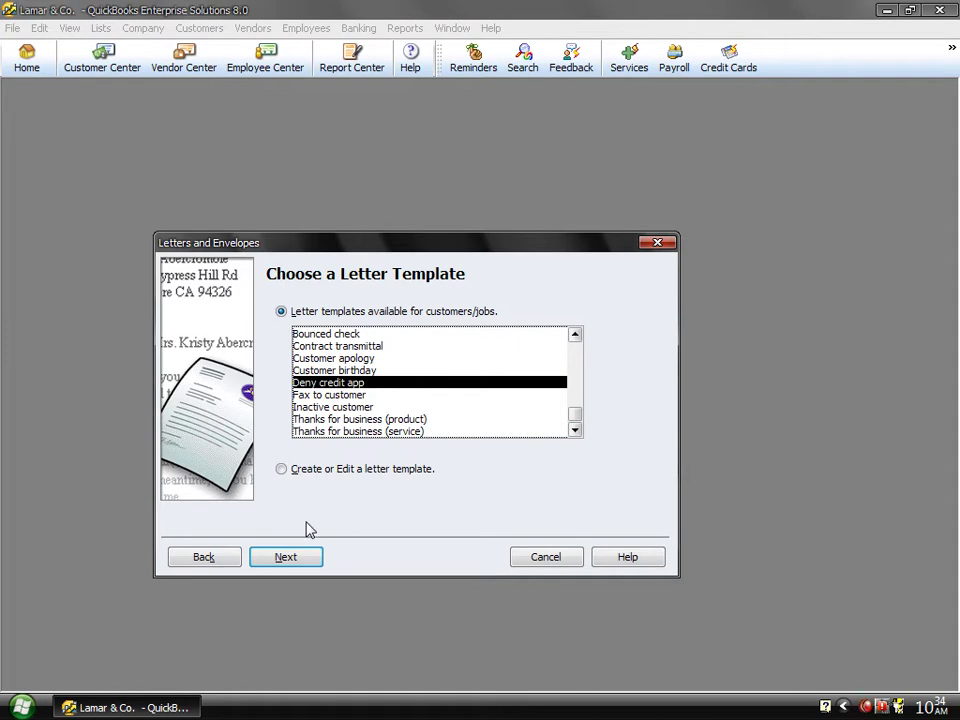
{"action": "left_click", "coordinate": [342, 421]}
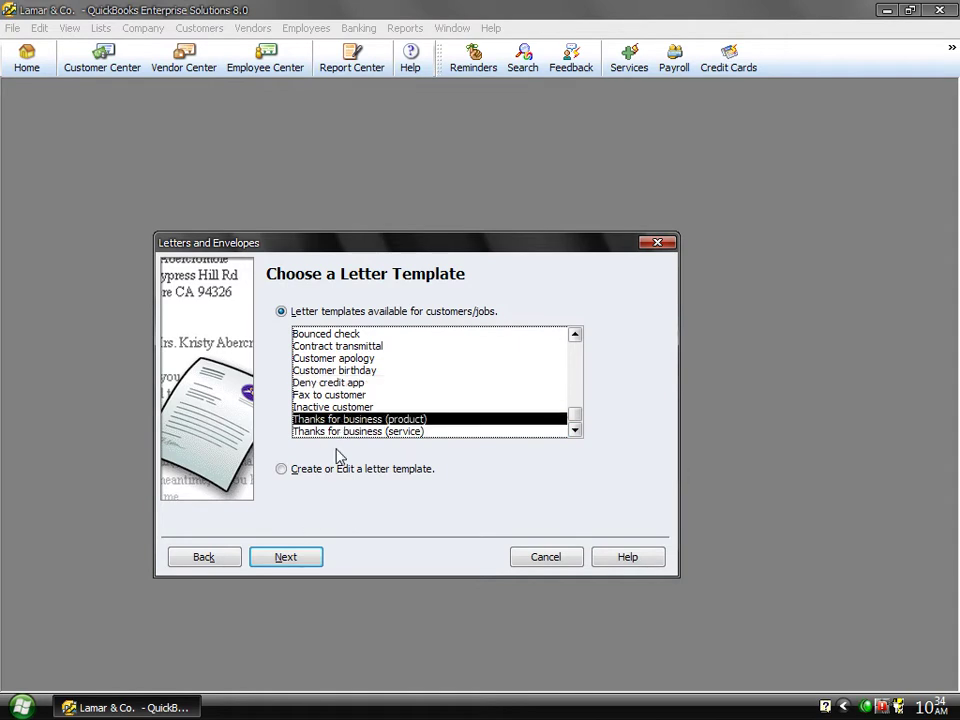
{"action": "left_click", "coordinate": [312, 559]}
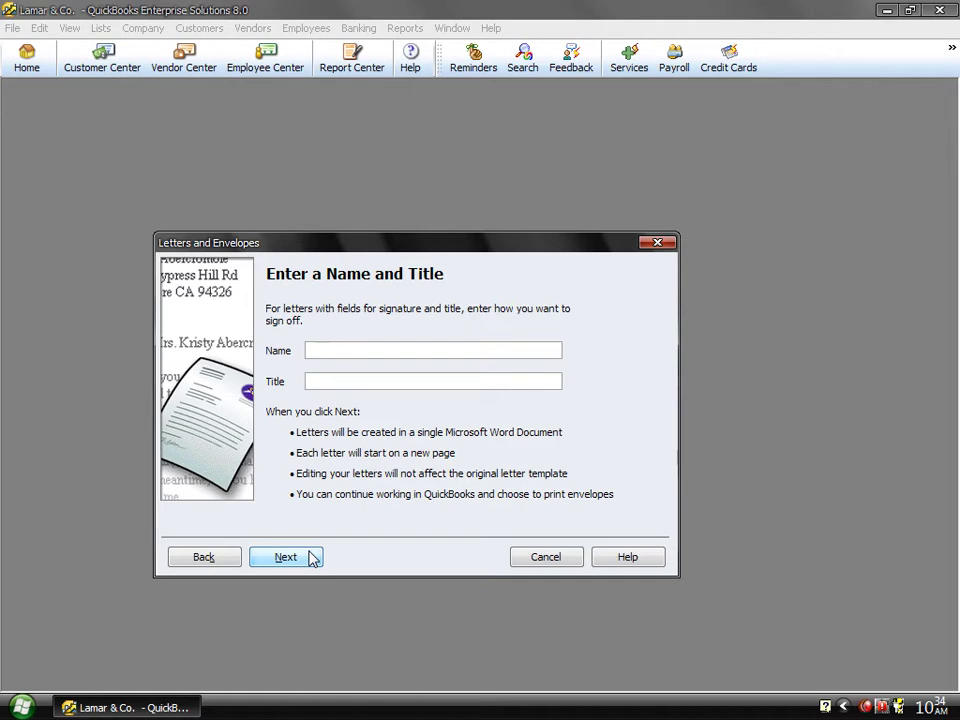
Step: Enter the signer's name and the title "Lamar & Co." for the sign-off, and create the letters
{"action": "type", "text": "Ali"}
{"action": "key", "text": "Tab"}
{"action": "type", "text": "Lamar & Co."}
{"action": "left_click", "coordinate": [300, 555]}
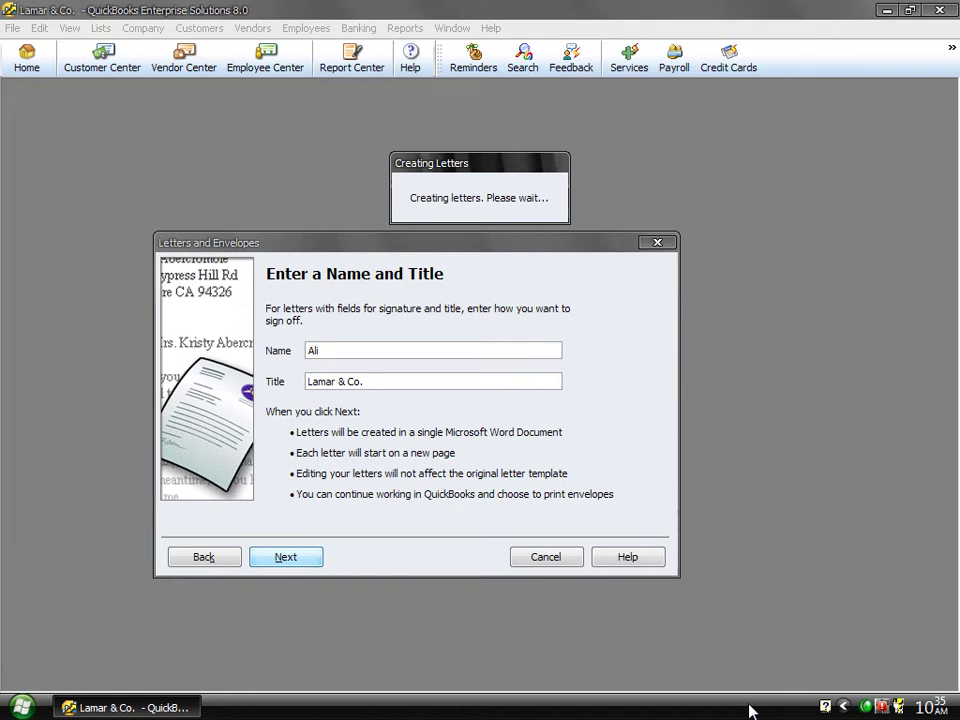
{"action": "right_click", "coordinate": [864, 708]}
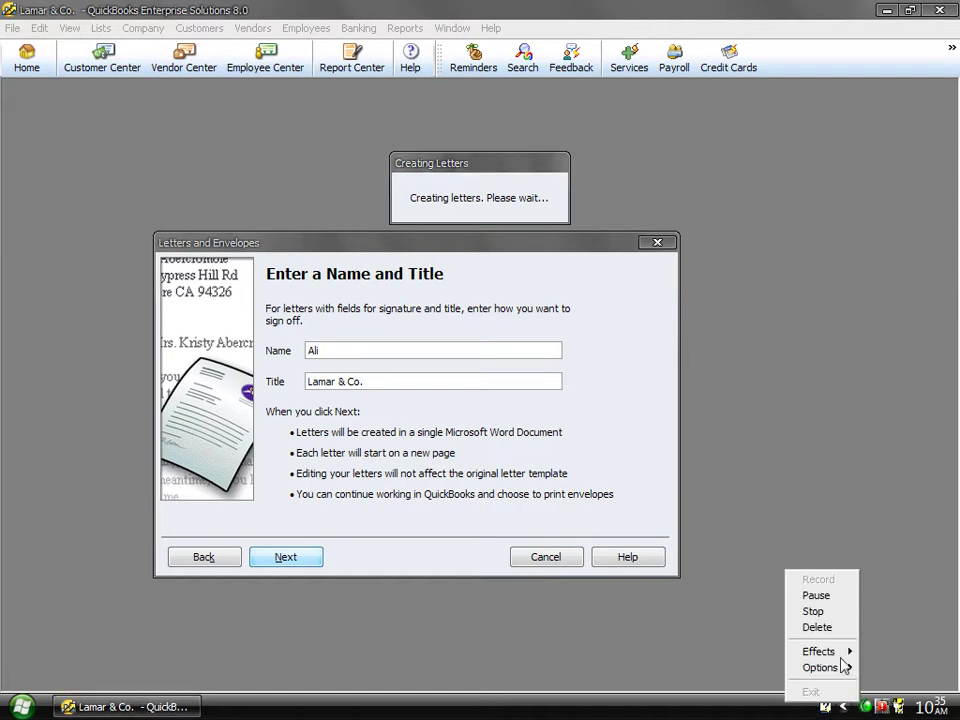
{"action": "left_click", "coordinate": [815, 596]}
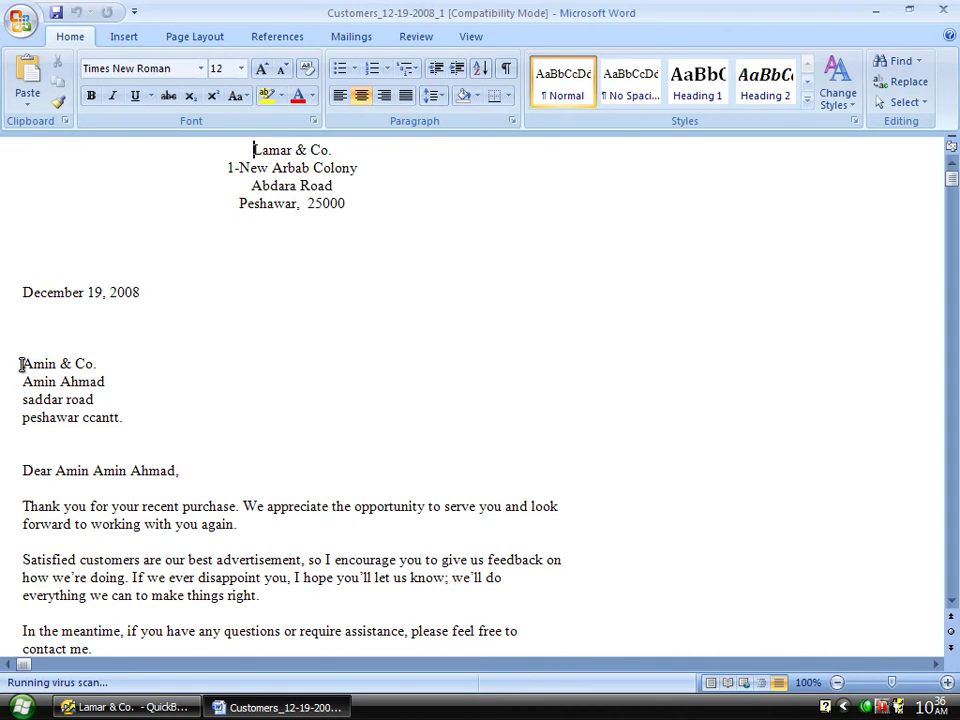
Step: Examine the first generated customer letter in Microsoft Word, from the recipient's address down to the signature
{"action": "left_click_drag", "start_coordinate": [20, 363], "coordinate": [193, 373]}
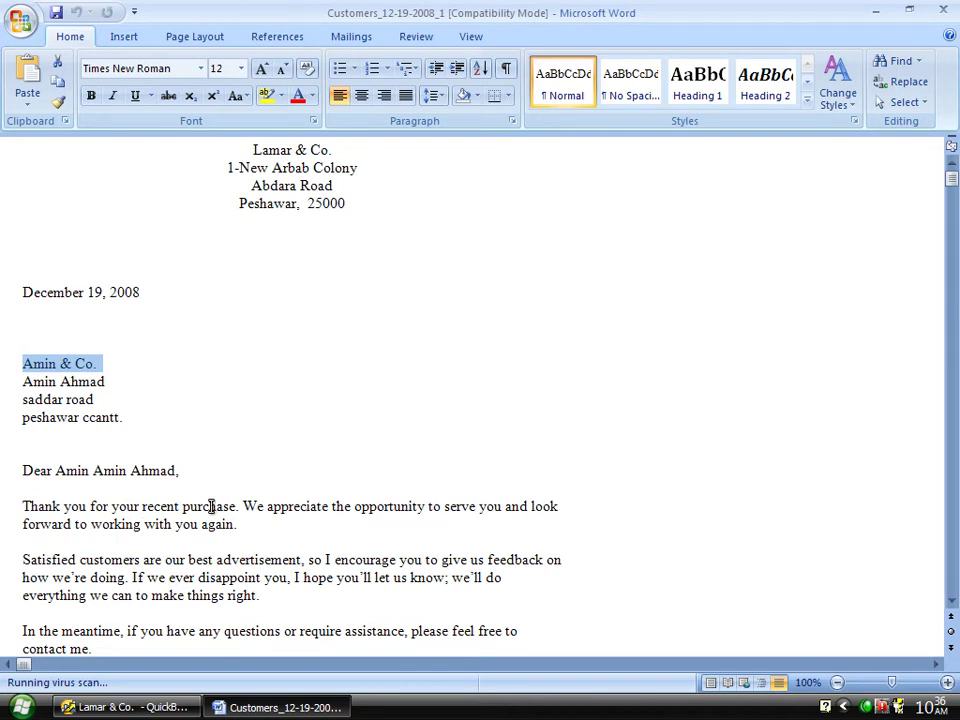
{"action": "left_click", "coordinate": [186, 545]}
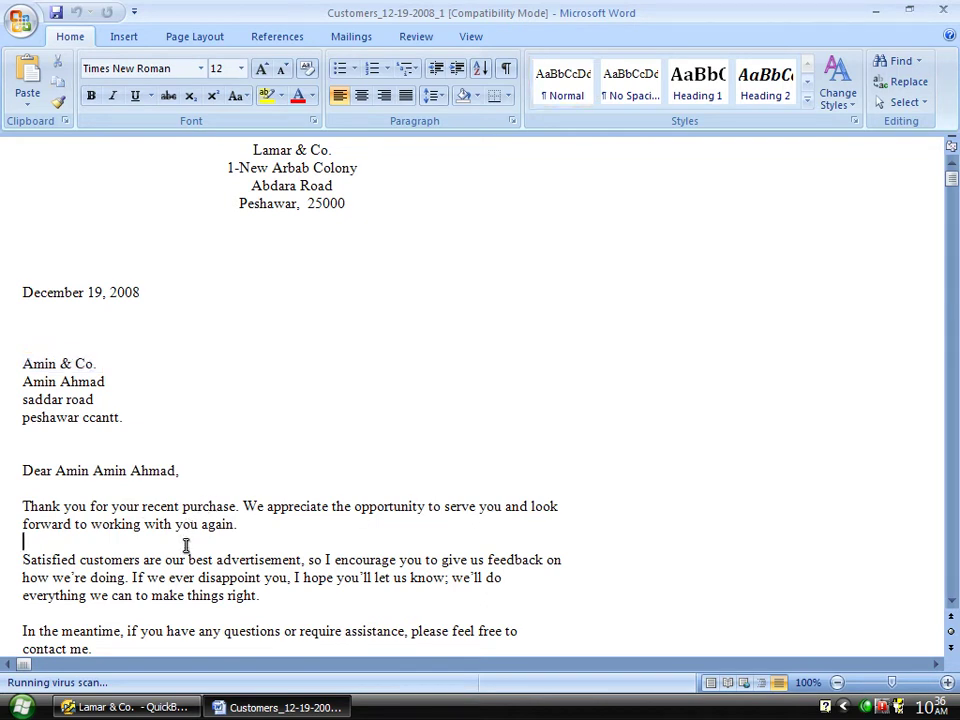
{"action": "key", "text": "Down"}
{"action": "key", "text": "Down"}
{"action": "key", "text": "Down"}
{"action": "key", "text": "Down"}
{"action": "key", "text": "Down"}
{"action": "key", "text": "Down"}
{"action": "key", "text": "Down"}
{"action": "key", "text": "Down"}
{"action": "key", "text": "Down"}
{"action": "key", "text": "Down"}
{"action": "key", "text": "Down"}
{"action": "key", "text": "Down"}
{"action": "key", "text": "Down"}
{"action": "key", "text": "Down"}
{"action": "key", "text": "Down"}
{"action": "key", "text": "Down"}
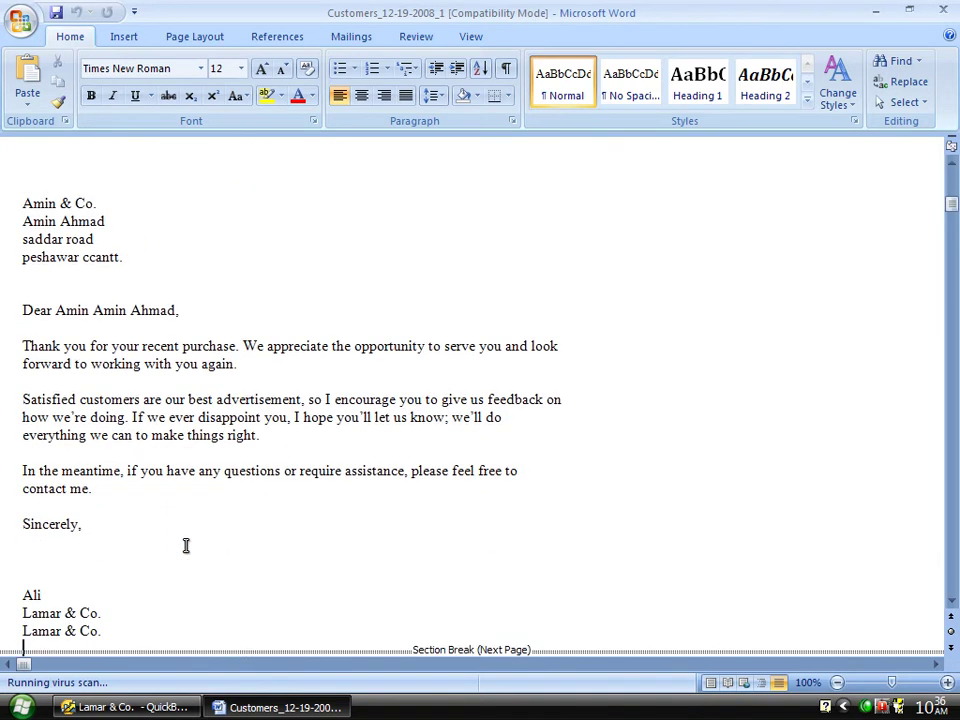
{"action": "key", "text": "Down"}
{"action": "key", "text": "Down"}
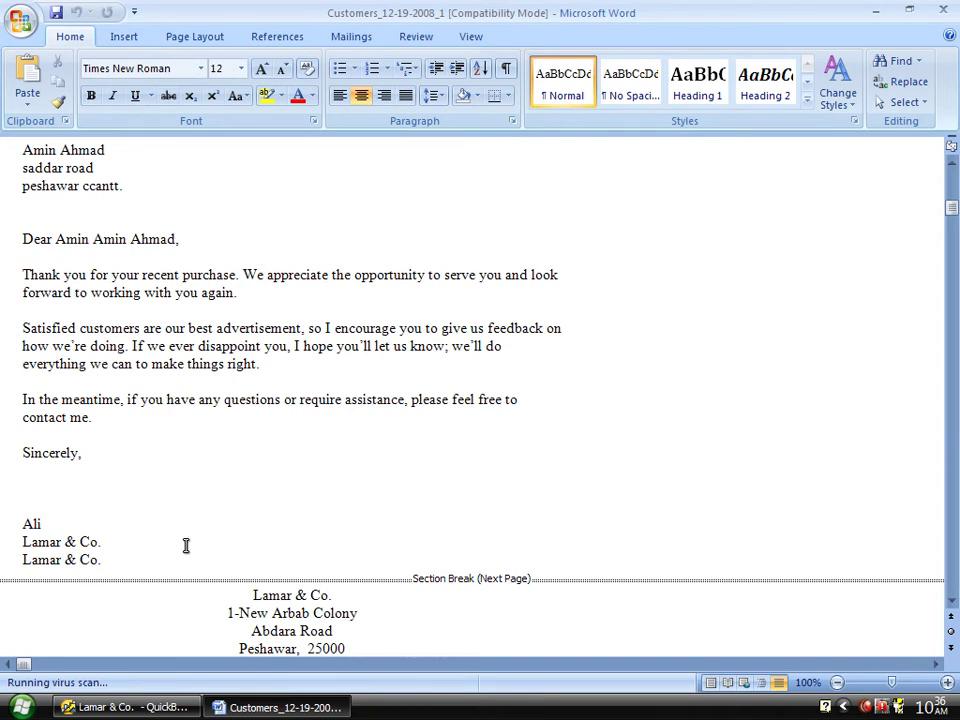
Step: Examine the second generated letter, addressed to Lamar Degree College, including its address, greeting and body text
{"action": "key", "text": "Down"}
{"action": "key", "text": "Down"}
{"action": "key", "text": "Down"}
{"action": "key", "text": "Down"}
{"action": "key", "text": "Down"}
{"action": "key", "text": "Down"}
{"action": "key", "text": "Down"}
{"action": "key", "text": "Down"}
{"action": "key", "text": "Down"}
{"action": "key", "text": "Down"}
{"action": "key", "text": "Down"}
{"action": "key", "text": "Down"}
{"action": "key", "text": "Down"}
{"action": "key", "text": "Down"}
{"action": "key", "text": "Down"}
{"action": "key", "text": "Down"}
{"action": "key", "text": "Down"}
{"action": "key", "text": "Down"}
{"action": "key", "text": "Down"}
{"action": "key", "text": "Down"}
{"action": "key", "text": "Down"}
{"action": "key", "text": "Down"}
{"action": "key", "text": "Down"}
{"action": "key", "text": "Down"}
{"action": "key", "text": "Down"}
{"action": "key", "text": "Down"}
{"action": "key", "text": "Down"}
{"action": "key", "text": "Up"}
{"action": "key", "text": "Up"}
{"action": "key", "text": "Up"}
{"action": "key", "text": "Up"}
{"action": "key", "text": "Up"}
{"action": "key", "text": "Up"}
{"action": "key", "text": "Up"}
{"action": "key", "text": "Up"}
{"action": "key", "text": "Up"}
{"action": "key", "text": "Up"}
{"action": "key", "text": "Up"}
{"action": "key", "text": "Up"}
{"action": "key", "text": "Up"}
{"action": "key", "text": "Up"}
{"action": "key", "text": "Up"}
{"action": "key", "text": "Up"}
{"action": "key", "text": "Up"}
{"action": "key", "text": "Up"}
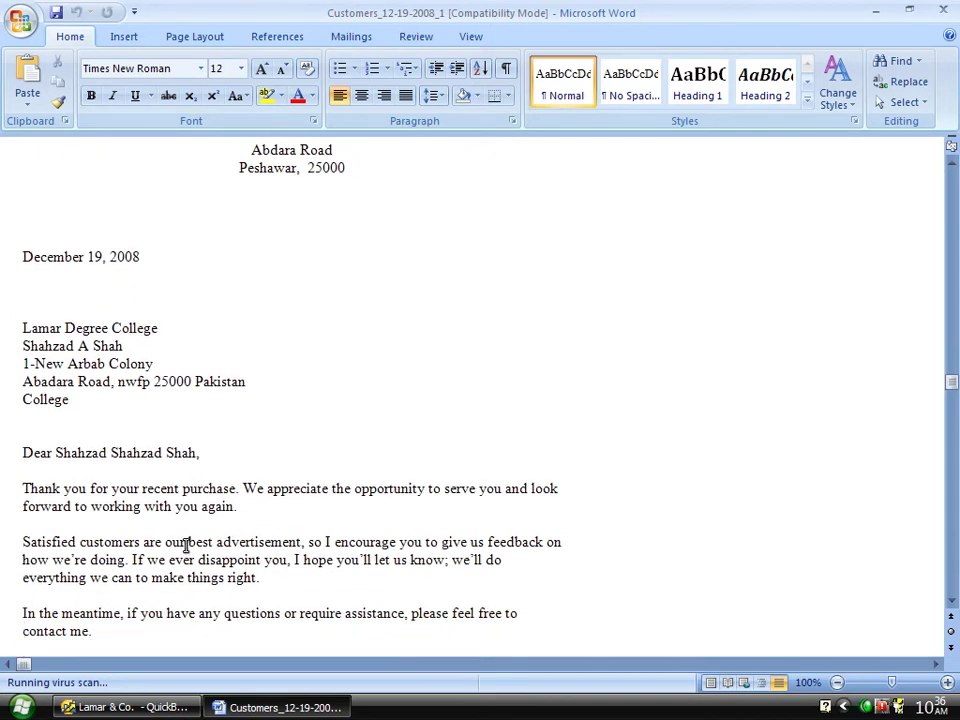
Step: Examine the rest of the Lamar Degree College letter, from the opening paragraph down to the signature
{"action": "key", "text": "Right"}
{"action": "key", "text": "Right"}
{"action": "key", "text": "Right"}
{"action": "key", "text": "Right"}
{"action": "key", "text": "Right"}
{"action": "key", "text": "Right"}
{"action": "key", "text": "Right"}
{"action": "key", "text": "Right"}
{"action": "key", "text": "Down"}
{"action": "key", "text": "Down"}
{"action": "key", "text": "Down"}
{"action": "key", "text": "Down"}
{"action": "key", "text": "Down"}
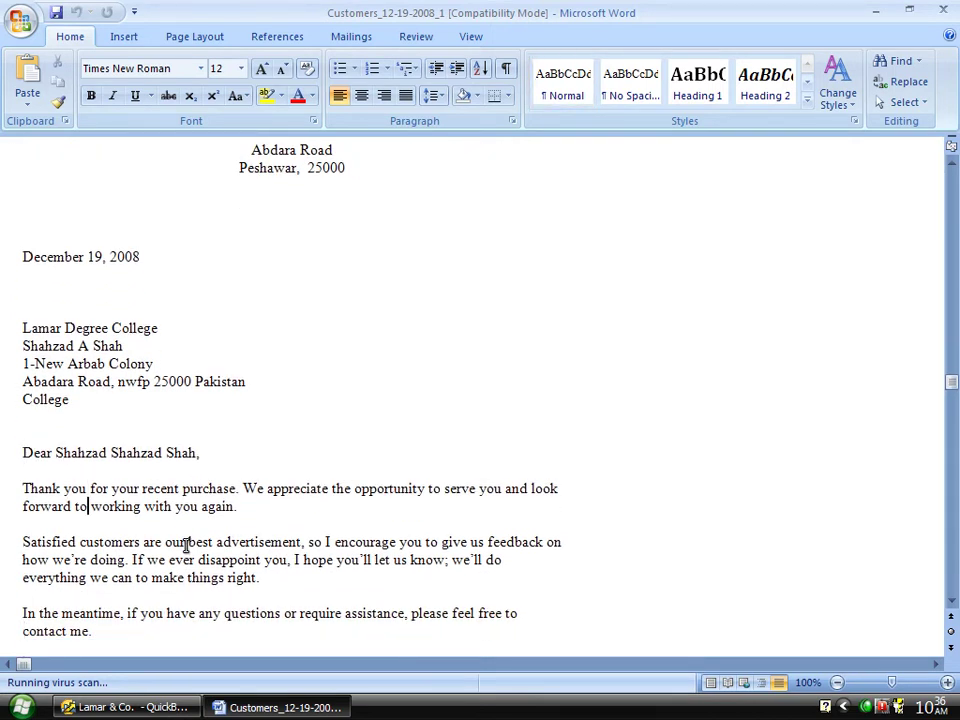
{"action": "key", "text": "Down"}
{"action": "key", "text": "Down"}
{"action": "key", "text": "Down"}
{"action": "key", "text": "Down"}
{"action": "key", "text": "Down"}
{"action": "key", "text": "Down"}
{"action": "key", "text": "Down"}
{"action": "key", "text": "Down"}
{"action": "key", "text": "Down"}
{"action": "key", "text": "Down"}
{"action": "key", "text": "Down"}
{"action": "key", "text": "Down"}
{"action": "key", "text": "Down"}
{"action": "key", "text": "Down"}
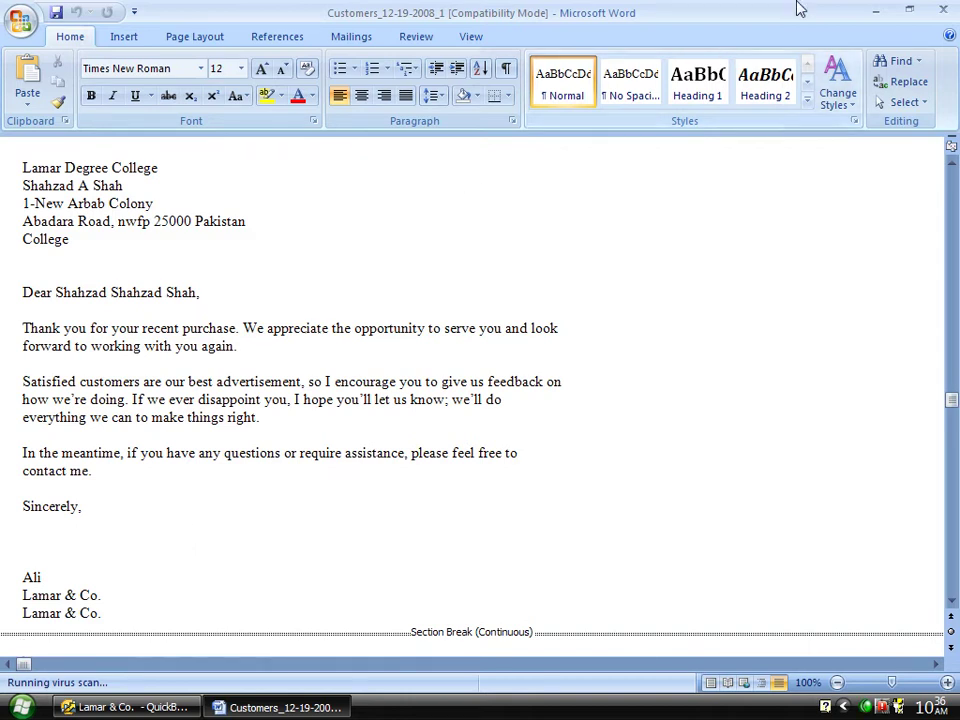
Step: Close the customer letters document and leave the letters wizard without printing envelopes
{"action": "left_click", "coordinate": [943, 10]}
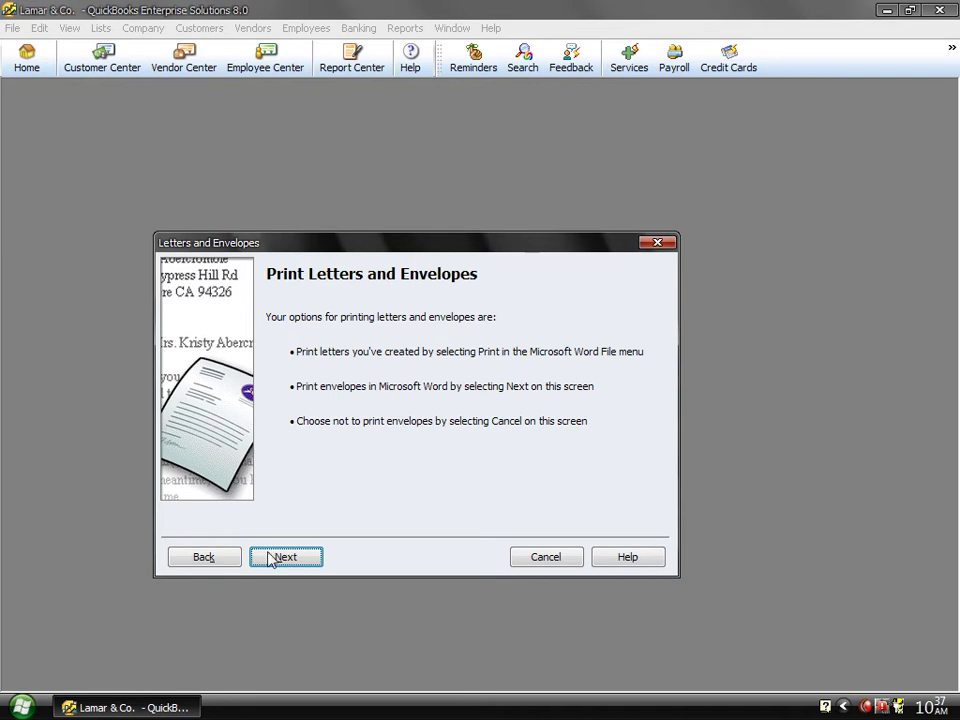
{"action": "left_click", "coordinate": [546, 558]}
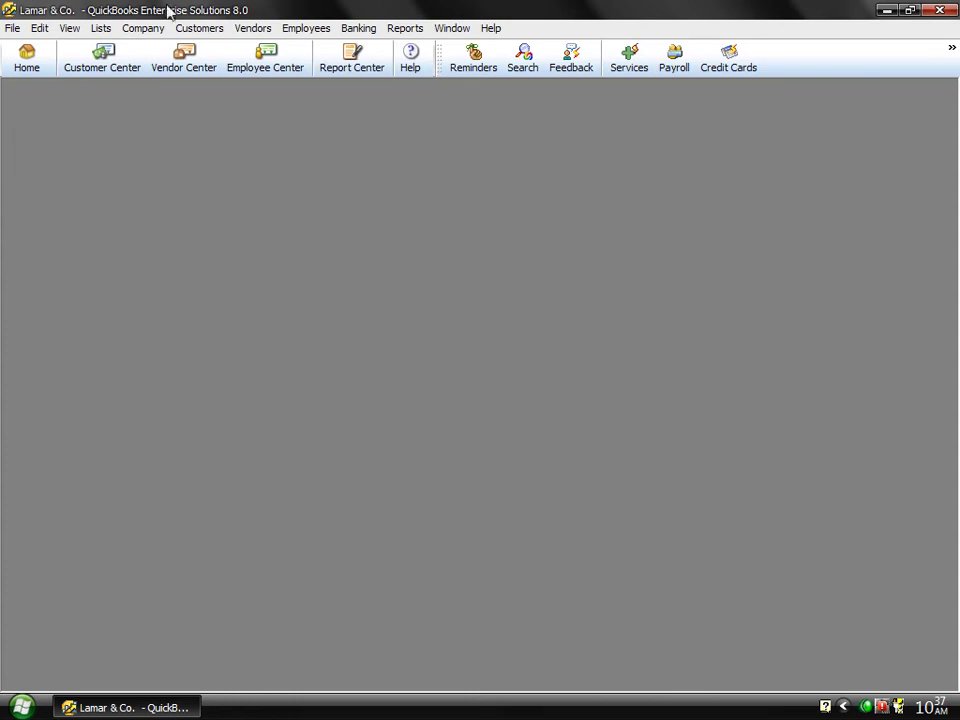
Step: Start preparing vendor letters with envelopes, keeping all listed vendors, active and inactive, as recipients
{"action": "left_click", "coordinate": [144, 30]}
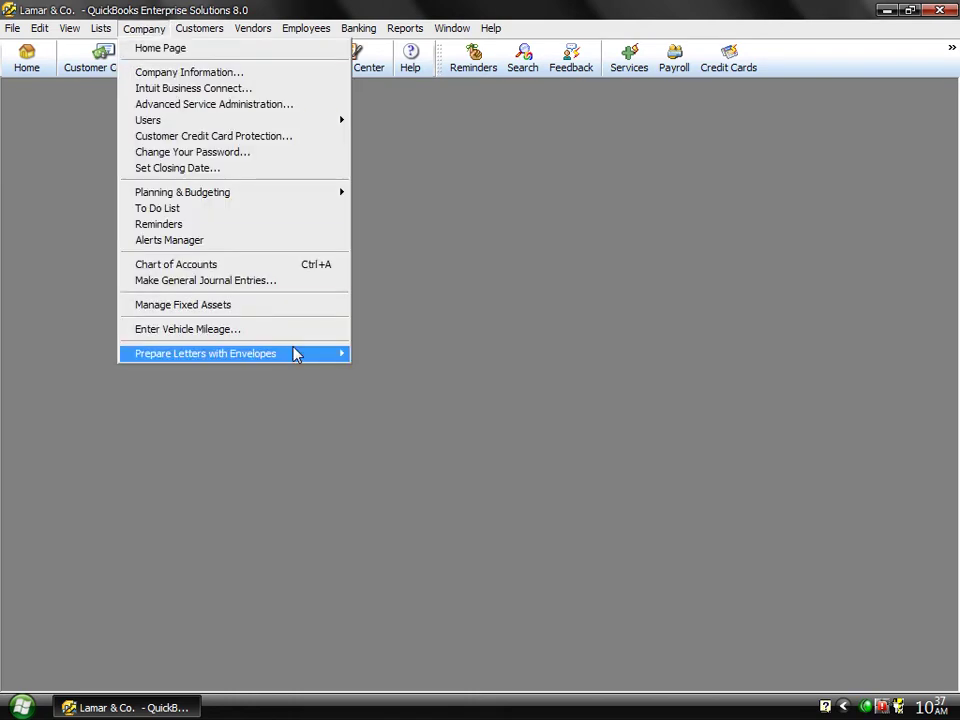
{"action": "mouse_move", "coordinate": [296, 354]}
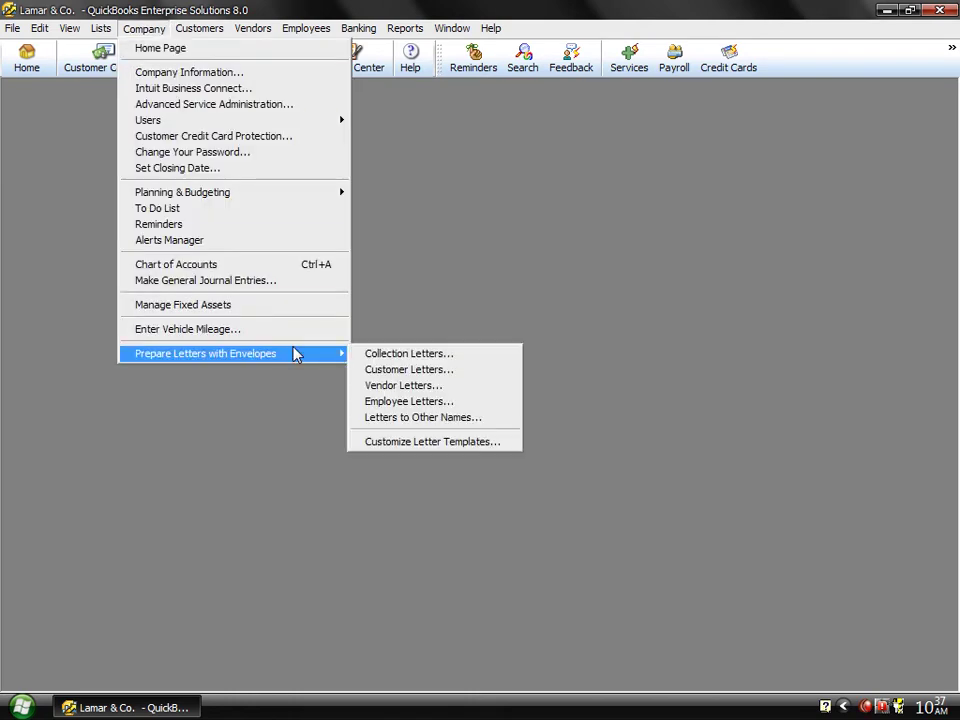
{"action": "left_click", "coordinate": [399, 386]}
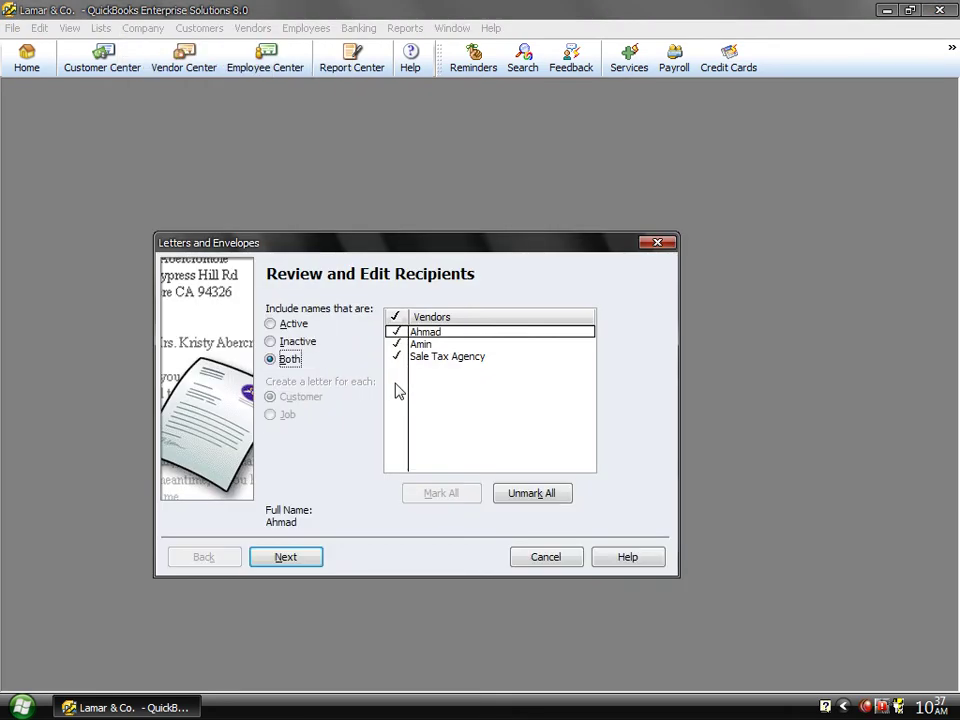
{"action": "left_click", "coordinate": [286, 557]}
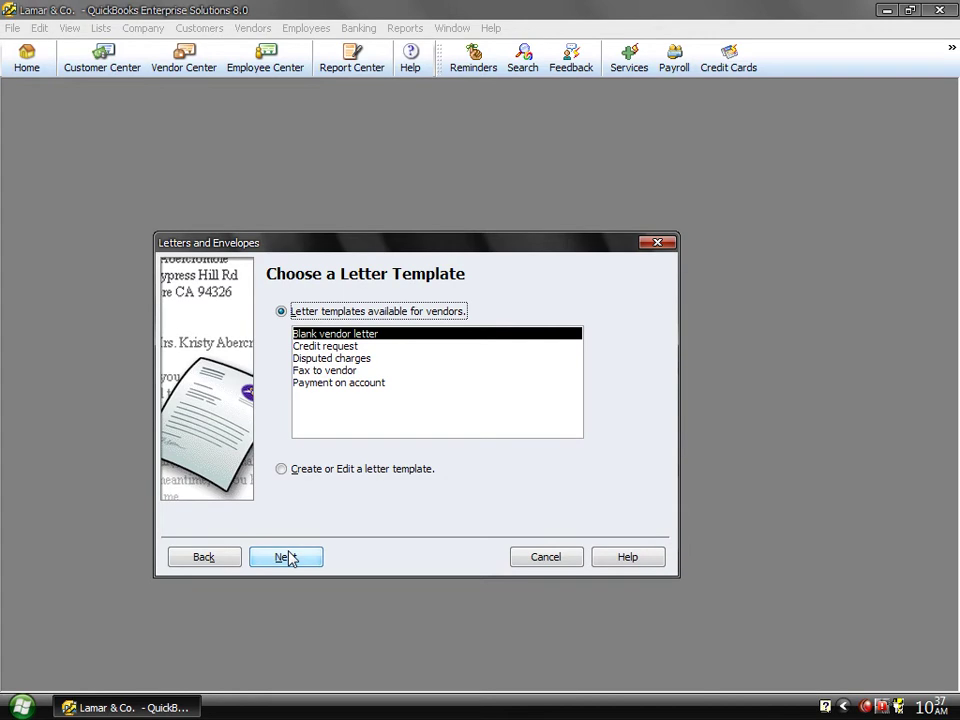
Step: Choose the "Credit request" template and create the vendor letters with the existing sign-off name and title
{"action": "left_click", "coordinate": [326, 349]}
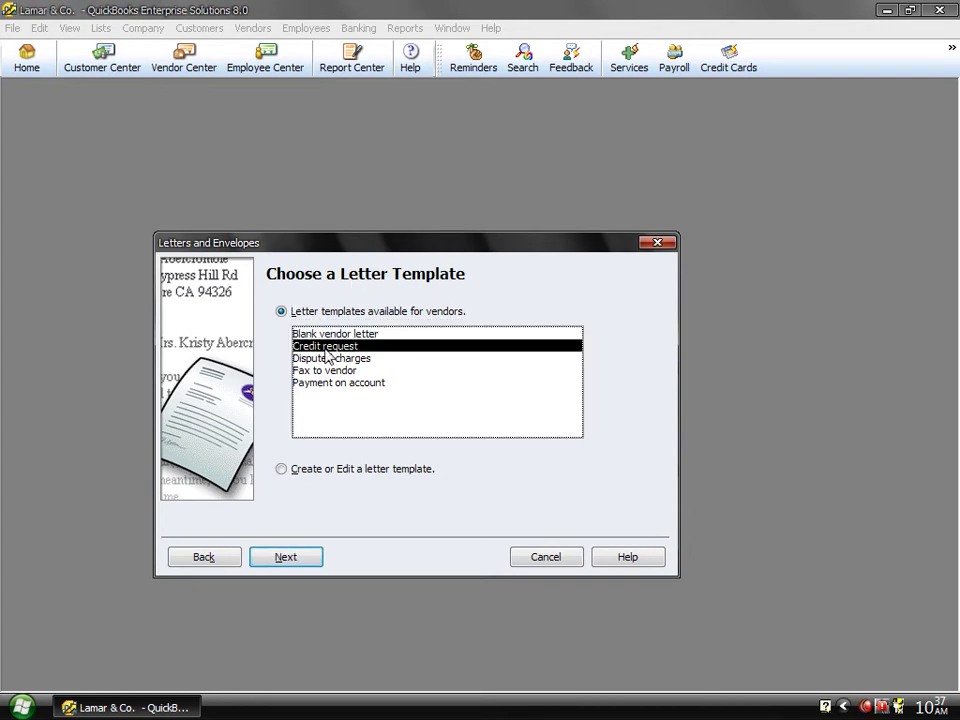
{"action": "left_click", "coordinate": [285, 558]}
{"action": "left_click", "coordinate": [286, 558]}
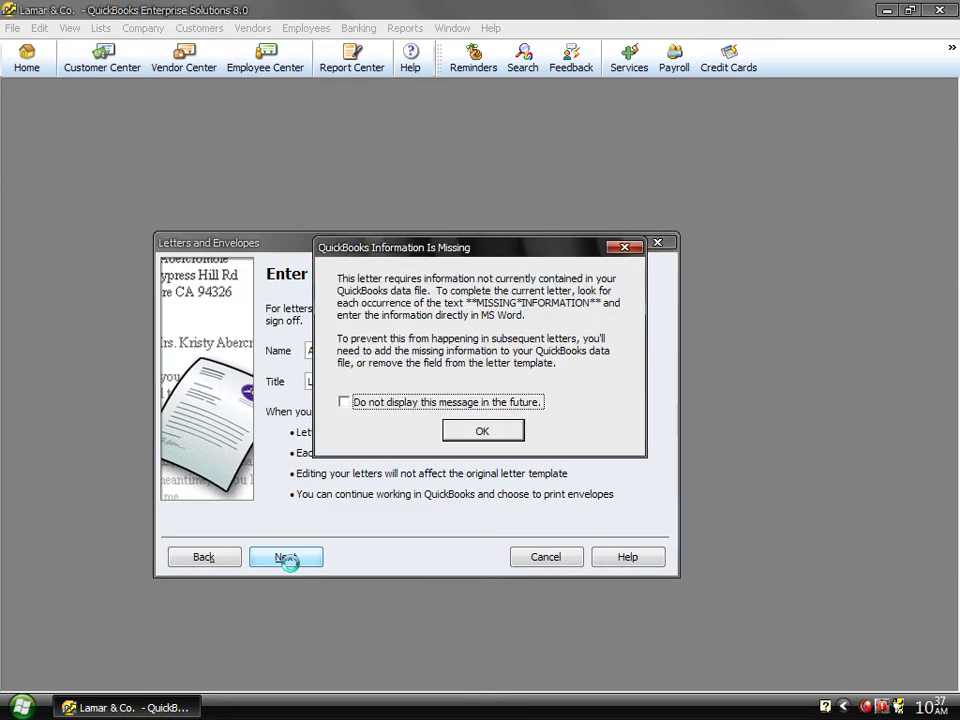
{"action": "left_click", "coordinate": [458, 433]}
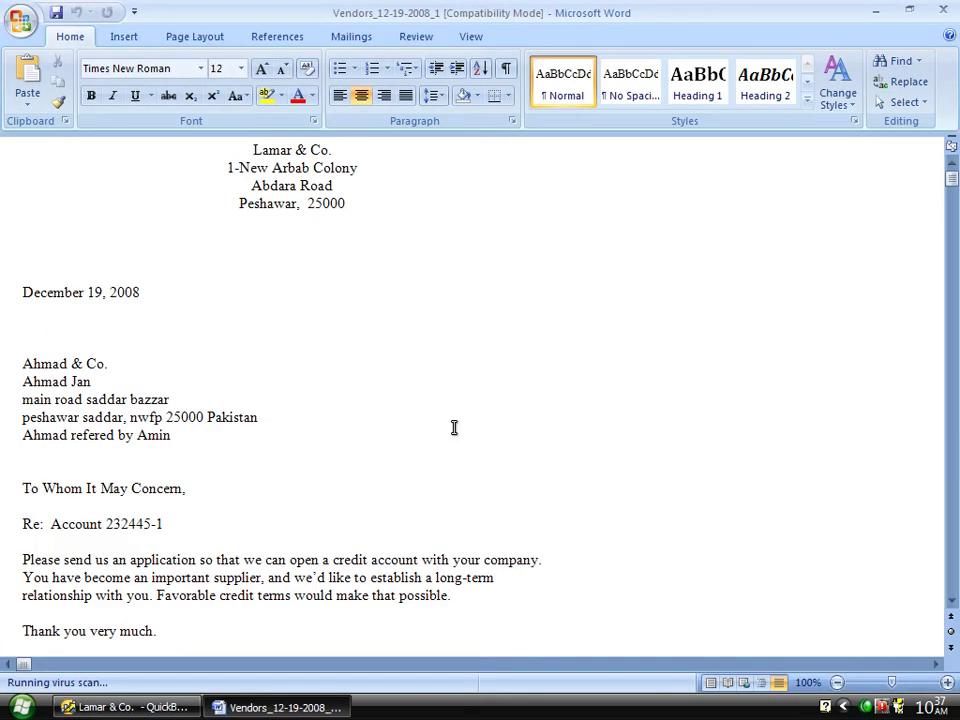
Step: Examine the first vendor letter in Microsoft Word, from the letterhead and recipient's address down to the closing
{"action": "key", "text": "Down"}
{"action": "key", "text": "Down"}
{"action": "key", "text": "Down"}
{"action": "key", "text": "Down"}
{"action": "key", "text": "Down"}
{"action": "key", "text": "Down"}
{"action": "key", "text": "Down"}
{"action": "key", "text": "Down"}
{"action": "key", "text": "Down"}
{"action": "key", "text": "Down"}
{"action": "key", "text": "Down"}
{"action": "key", "text": "Down"}
{"action": "key", "text": "Down"}
{"action": "key", "text": "Down"}
{"action": "key", "text": "Down"}
{"action": "key", "text": "Down"}
{"action": "key", "text": "Down"}
{"action": "key", "text": "Down"}
{"action": "key", "text": "Down"}
{"action": "key", "text": "Down"}
{"action": "key", "text": "Down"}
{"action": "key", "text": "End"}
{"action": "key", "text": "Down"}
{"action": "key", "text": "Down"}
{"action": "key", "text": "Down"}
{"action": "key", "text": "Down"}
{"action": "key", "text": "Down"}
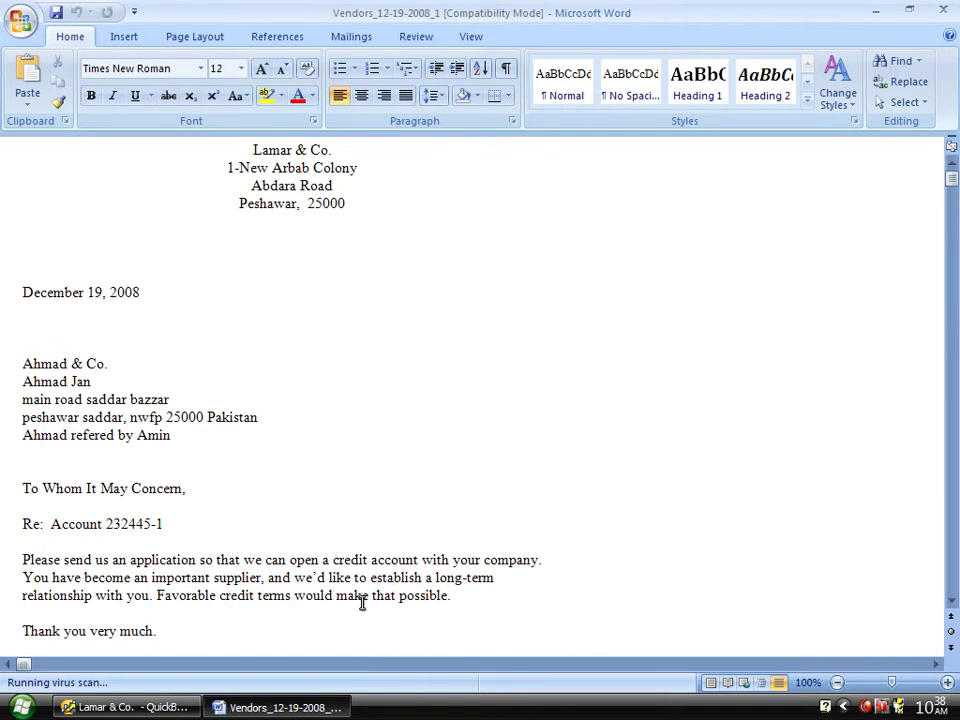
{"action": "key", "text": "Down"}
{"action": "key", "text": "Down"}
{"action": "key", "text": "Down"}
{"action": "key", "text": "Down"}
{"action": "key", "text": "Down"}
{"action": "key", "text": "Down"}
{"action": "key", "text": "Down"}
{"action": "key", "text": "Down"}
{"action": "key", "text": "Down"}
{"action": "key", "text": "Down"}
{"action": "key", "text": "Down"}
{"action": "key", "text": "Down"}
{"action": "key", "text": "Down"}
{"action": "key", "text": "Down"}
{"action": "key", "text": "Down"}
{"action": "key", "text": "Down"}
{"action": "key", "text": "Down"}
{"action": "key", "text": "Down"}
{"action": "key", "text": "Down"}
{"action": "key", "text": "Down"}
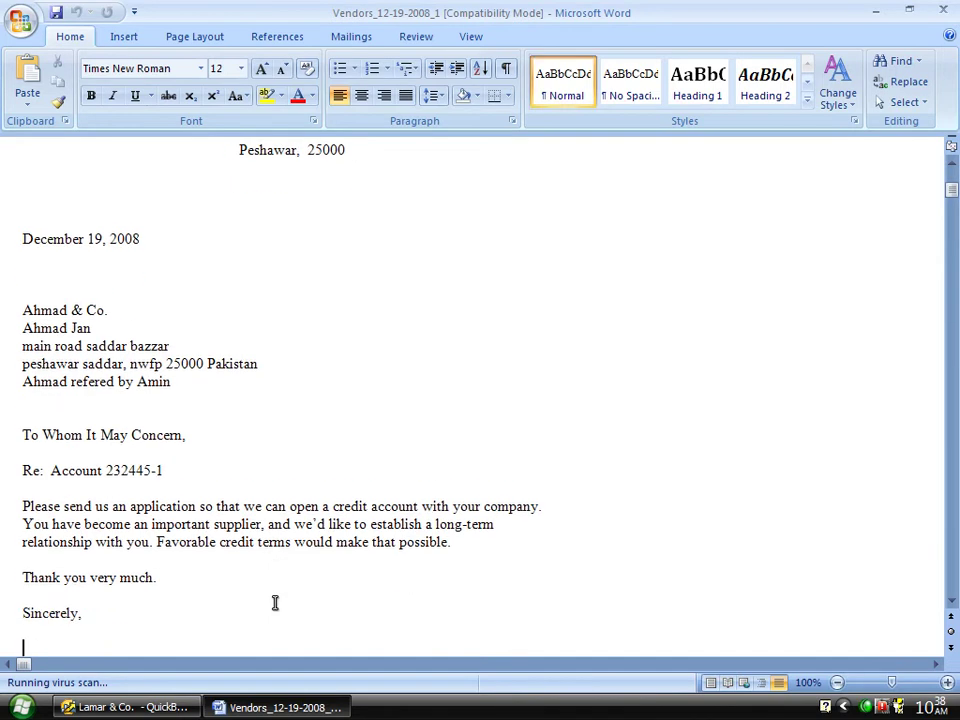
Step: Examine the remaining vendor letters through the GST Department letter and highlight part of its missing account information placeholder
{"action": "key", "text": "Down"}
{"action": "key", "text": "Down"}
{"action": "key", "text": "Down"}
{"action": "key", "text": "Down"}
{"action": "key", "text": "Down"}
{"action": "key", "text": "Down"}
{"action": "key", "text": "Down"}
{"action": "key", "text": "Down"}
{"action": "key", "text": "Down"}
{"action": "key", "text": "Down"}
{"action": "key", "text": "Down"}
{"action": "key", "text": "Down"}
{"action": "key", "text": "Down"}
{"action": "key", "text": "Down"}
{"action": "key", "text": "Down"}
{"action": "key", "text": "Down"}
{"action": "key", "text": "Down"}
{"action": "key", "text": "Down"}
{"action": "key", "text": "Down"}
{"action": "key", "text": "Down"}
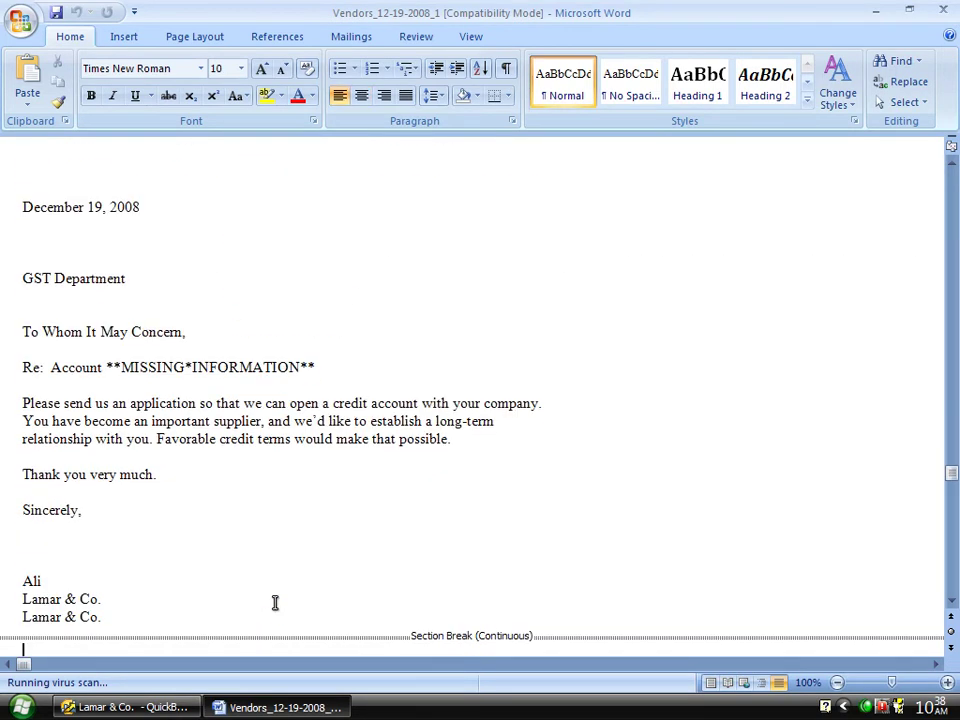
{"action": "double_click", "coordinate": [198, 366]}
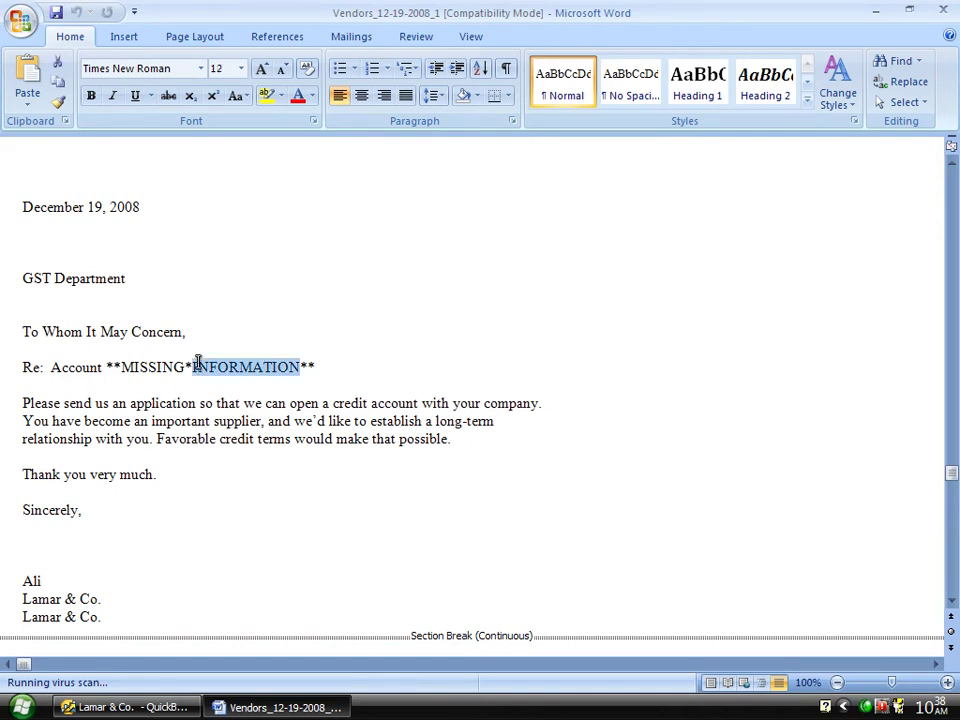
Step: Close the vendor letters document and exit the wizard without printing vendor envelopes
{"action": "left_click", "coordinate": [944, 12]}
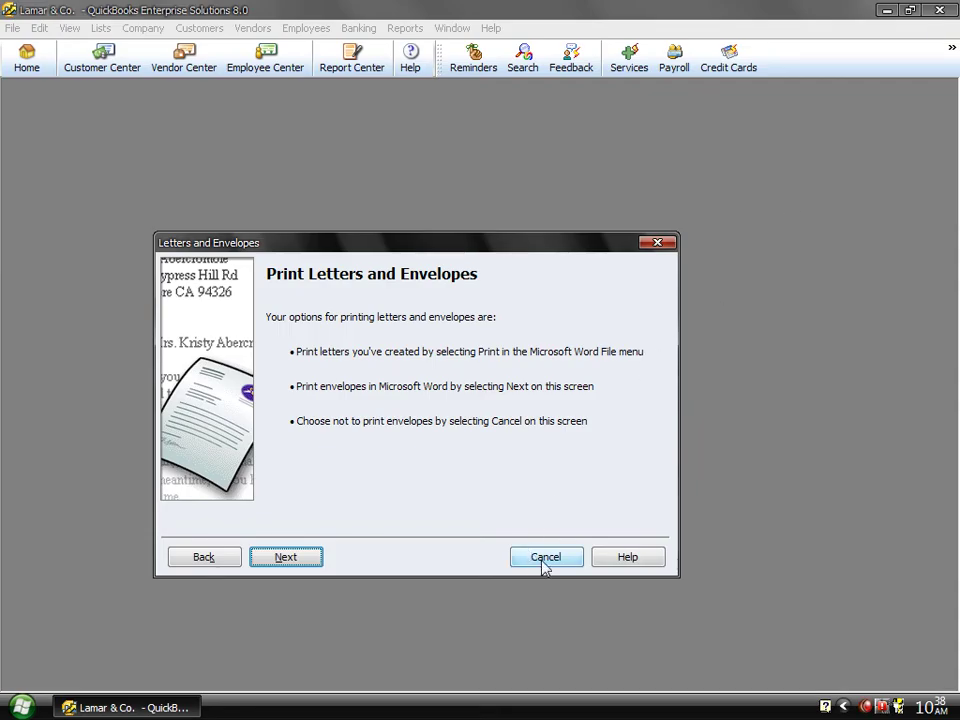
{"action": "left_click", "coordinate": [543, 558]}
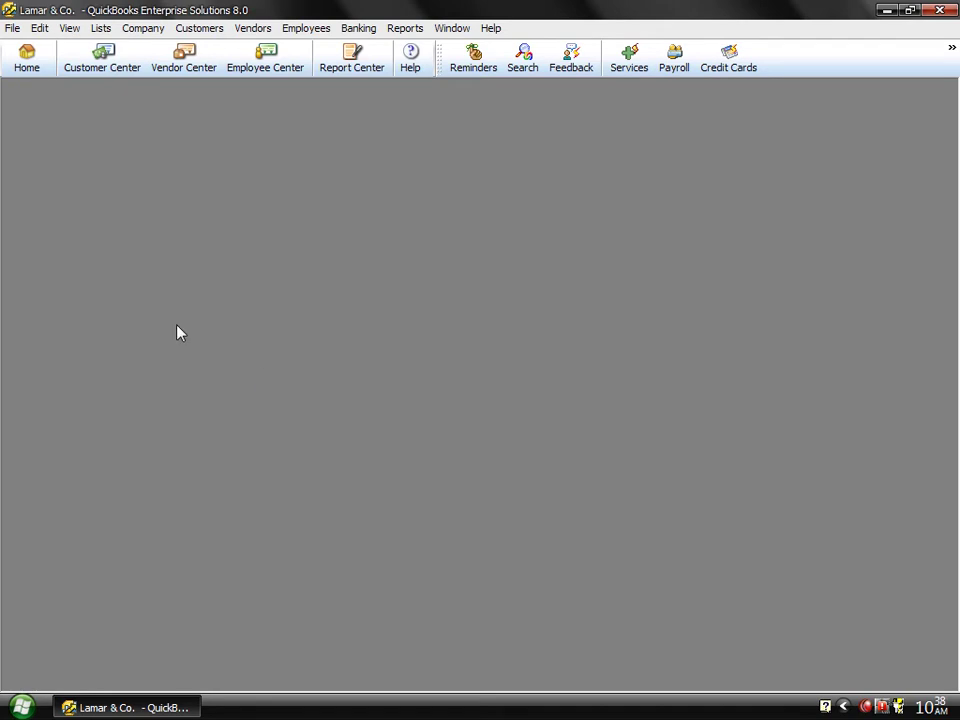
Step: Open the Chart of Accounts and the Item List to view their entries
{"action": "left_click", "coordinate": [101, 29]}
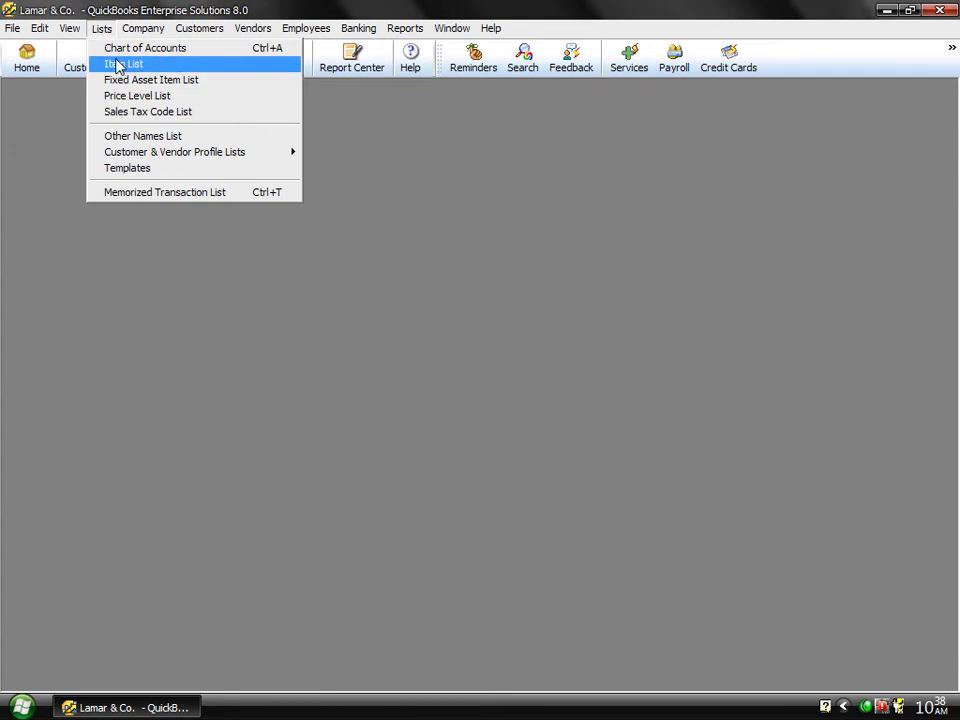
{"action": "left_click", "coordinate": [117, 54]}
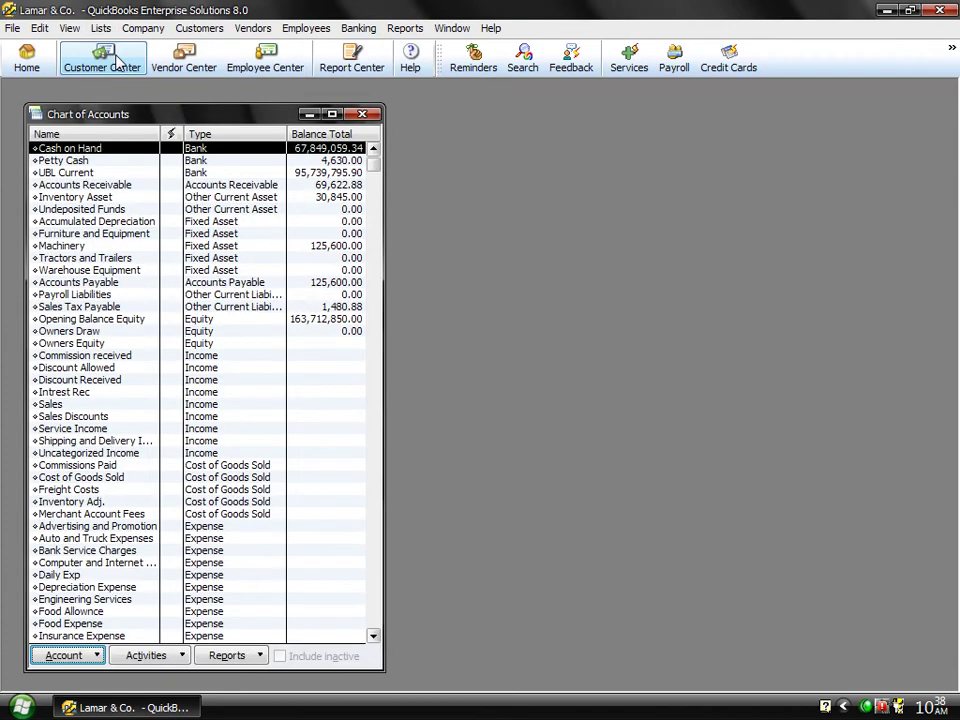
{"action": "left_click", "coordinate": [103, 29]}
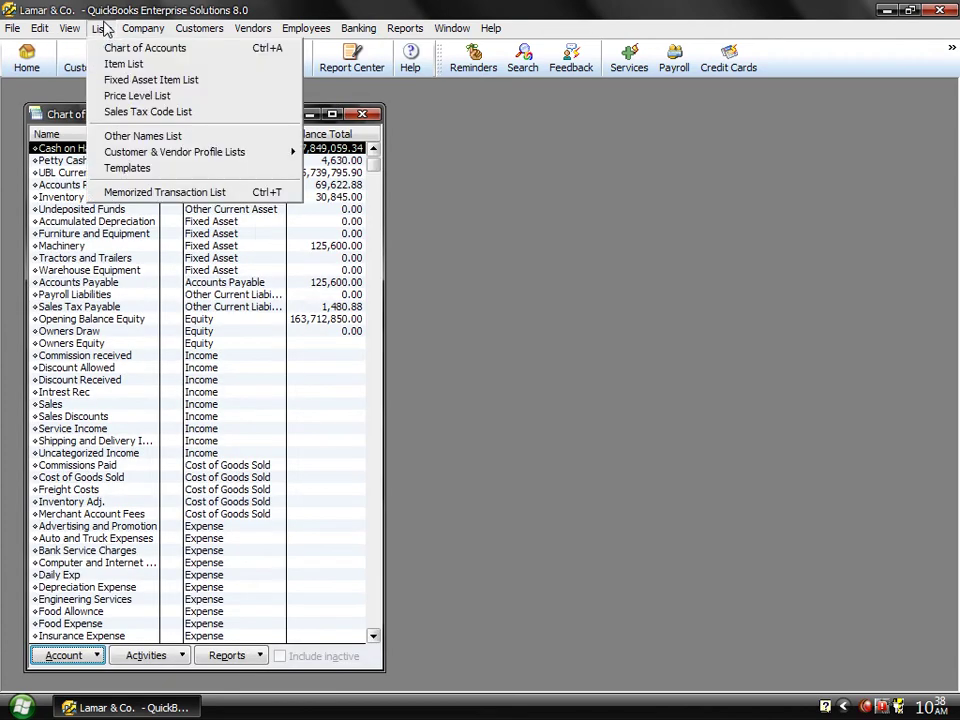
{"action": "left_click", "coordinate": [111, 65]}
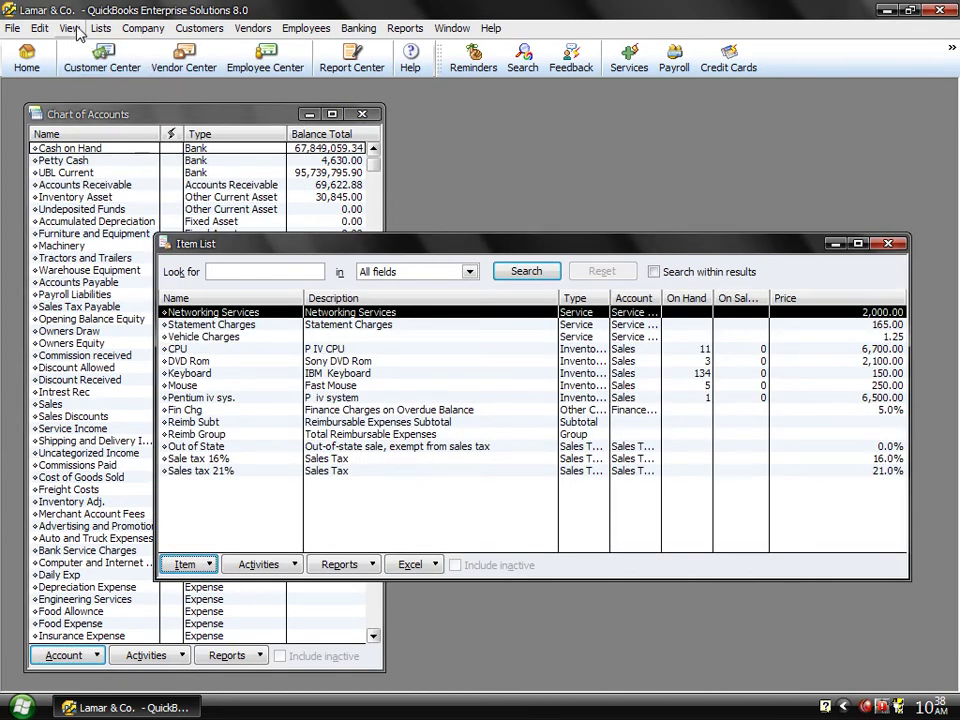
Step: Open the Fixed Asset Item List and the Price Level List, moving the Price Level List clear of the other windows
{"action": "left_click", "coordinate": [103, 29]}
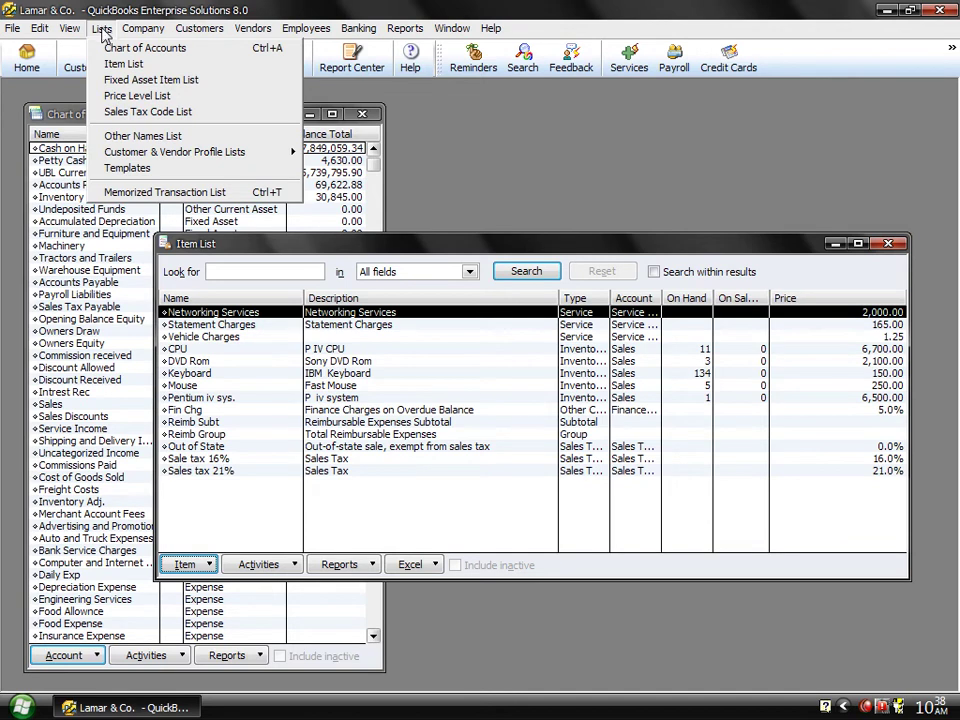
{"action": "left_click", "coordinate": [107, 80]}
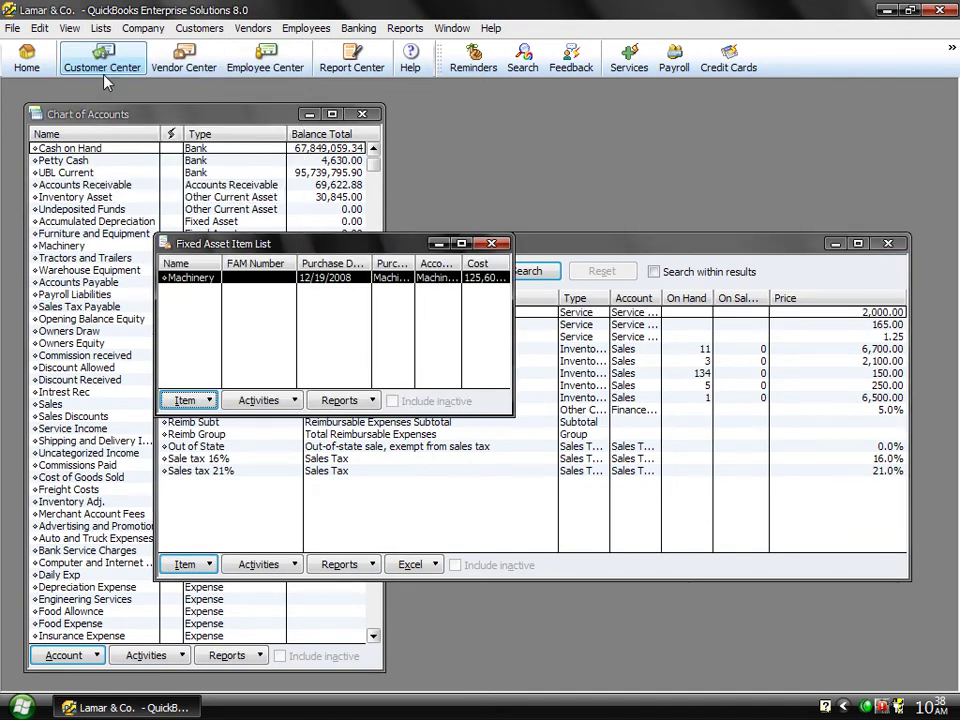
{"action": "left_click", "coordinate": [99, 30]}
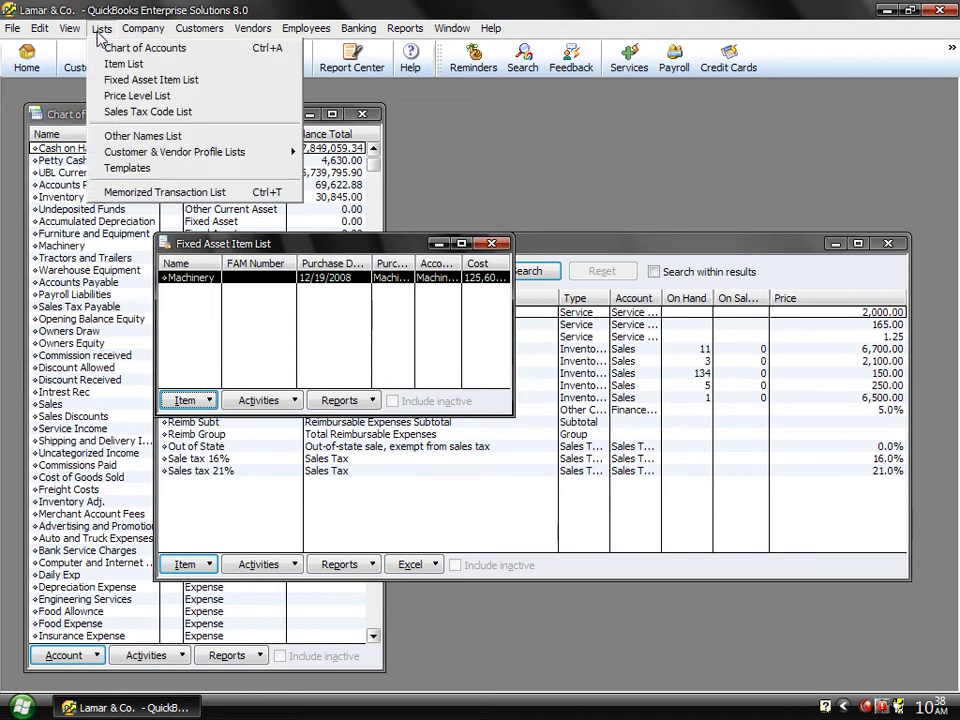
{"action": "left_click", "coordinate": [126, 96]}
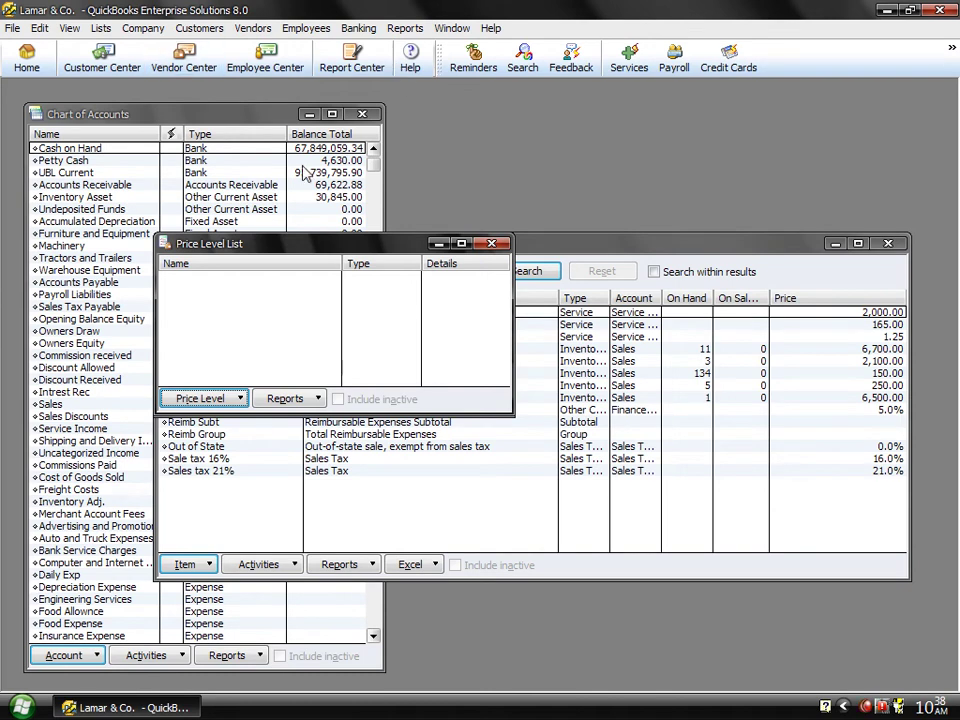
{"action": "left_click_drag", "start_coordinate": [307, 250], "coordinate": [740, 104]}
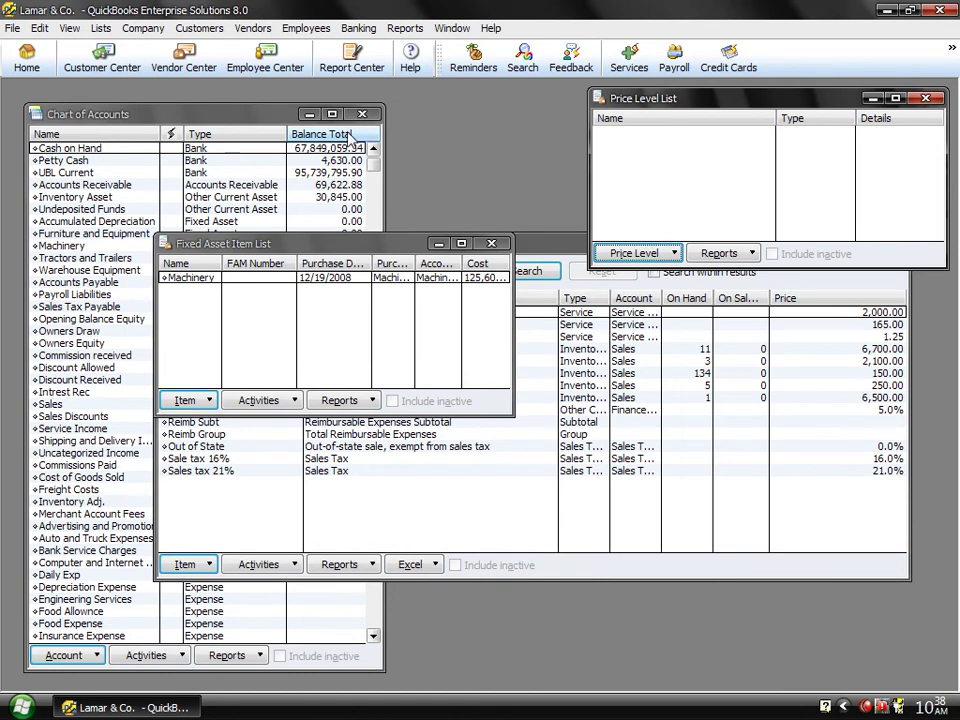
Step: Open the Customer Type List from the customer and vendor profile lists
{"action": "left_click", "coordinate": [101, 32]}
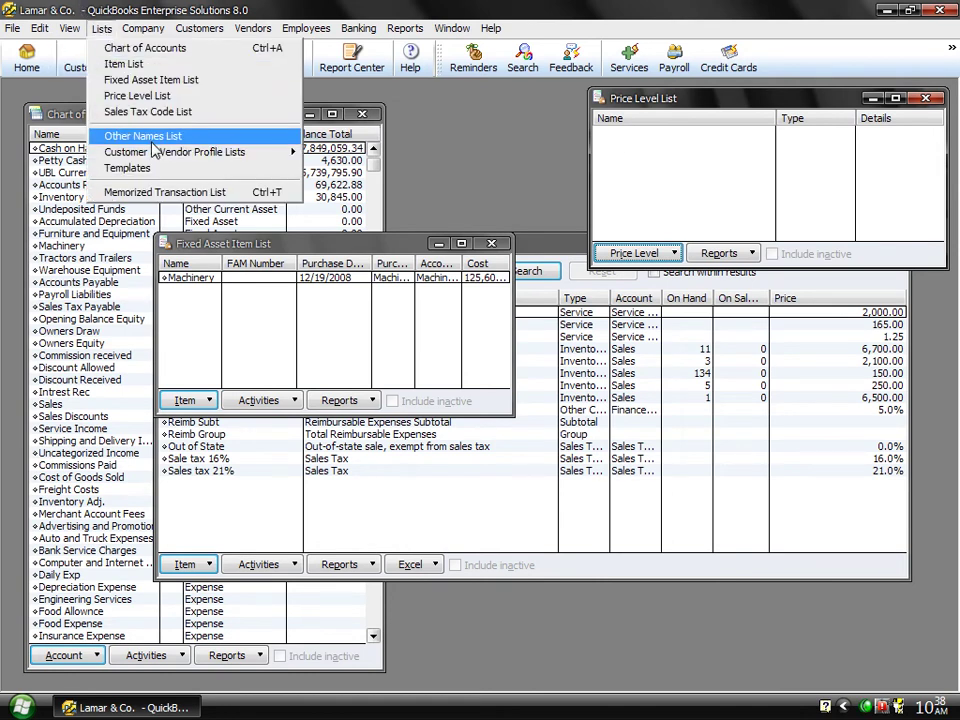
{"action": "mouse_move", "coordinate": [156, 152]}
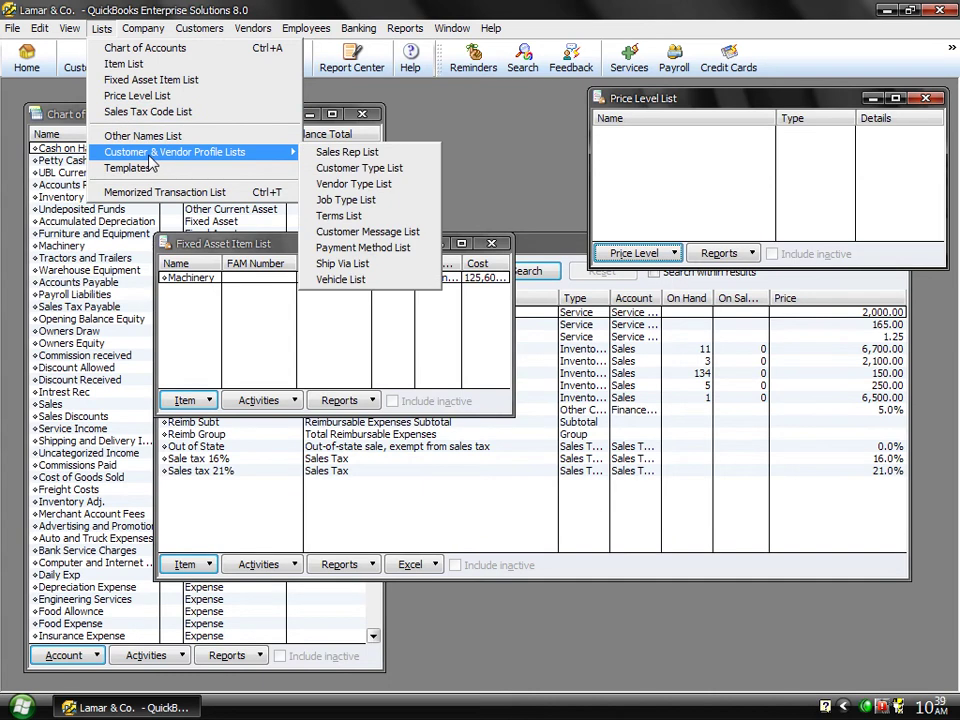
{"action": "left_click", "coordinate": [330, 168]}
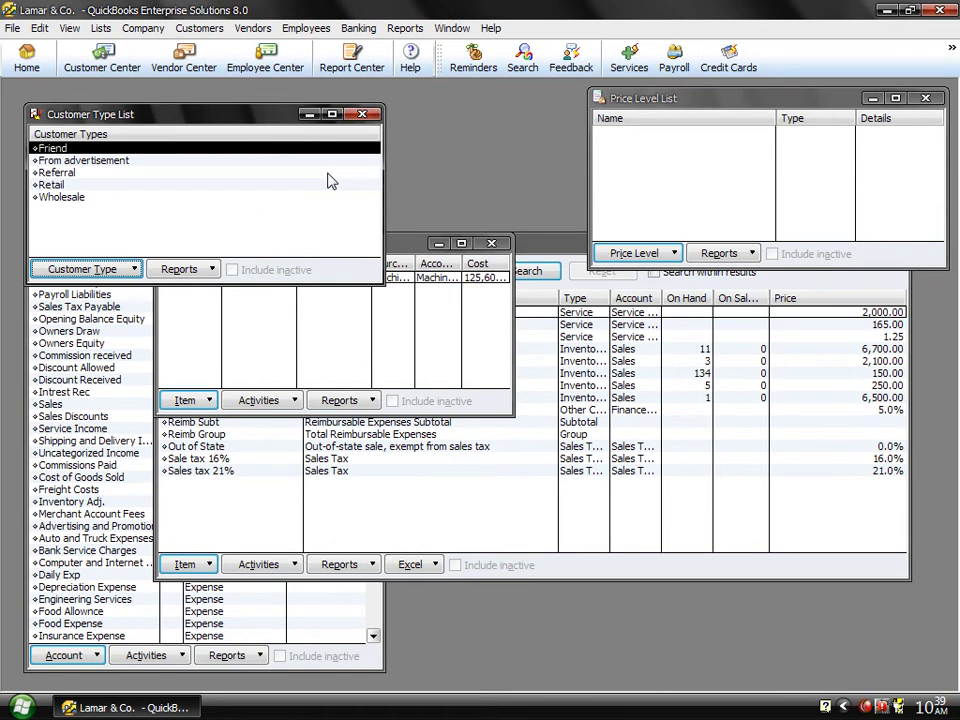
Step: Close the Customer Type List, Fixed Asset Item List, Item List and Chart of Accounts windows
{"action": "left_click", "coordinate": [102, 29]}
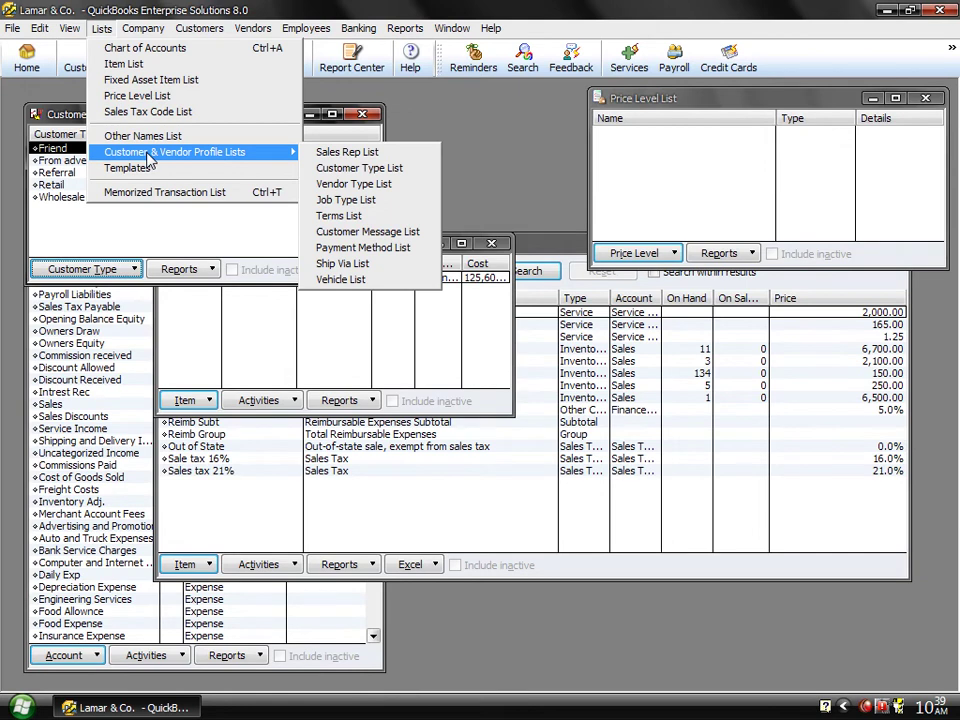
{"action": "left_click", "coordinate": [355, 115]}
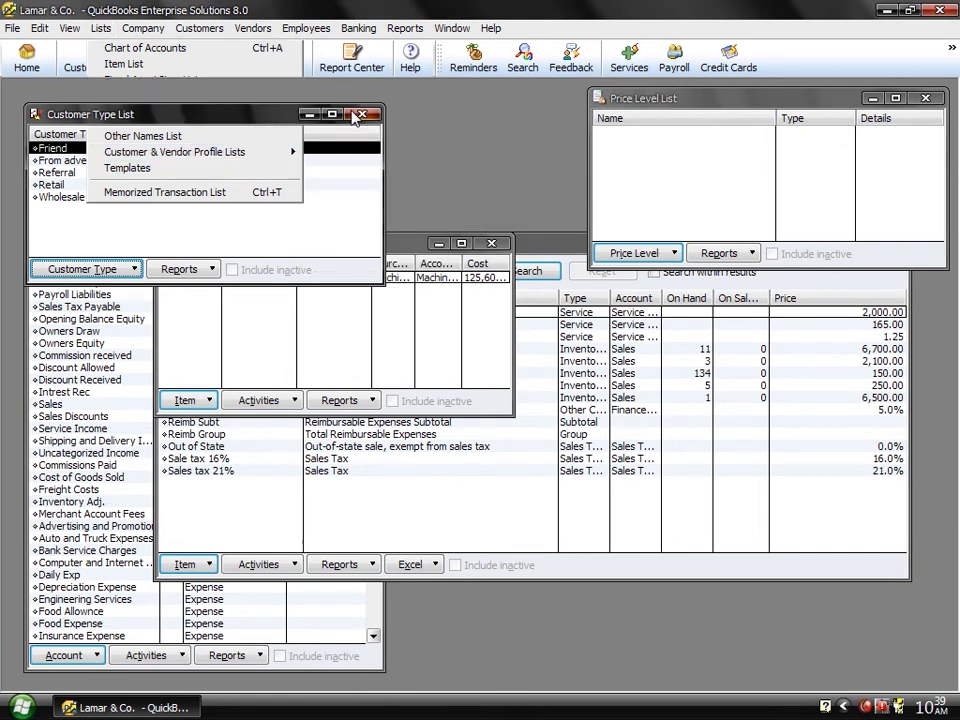
{"action": "left_click", "coordinate": [491, 243]}
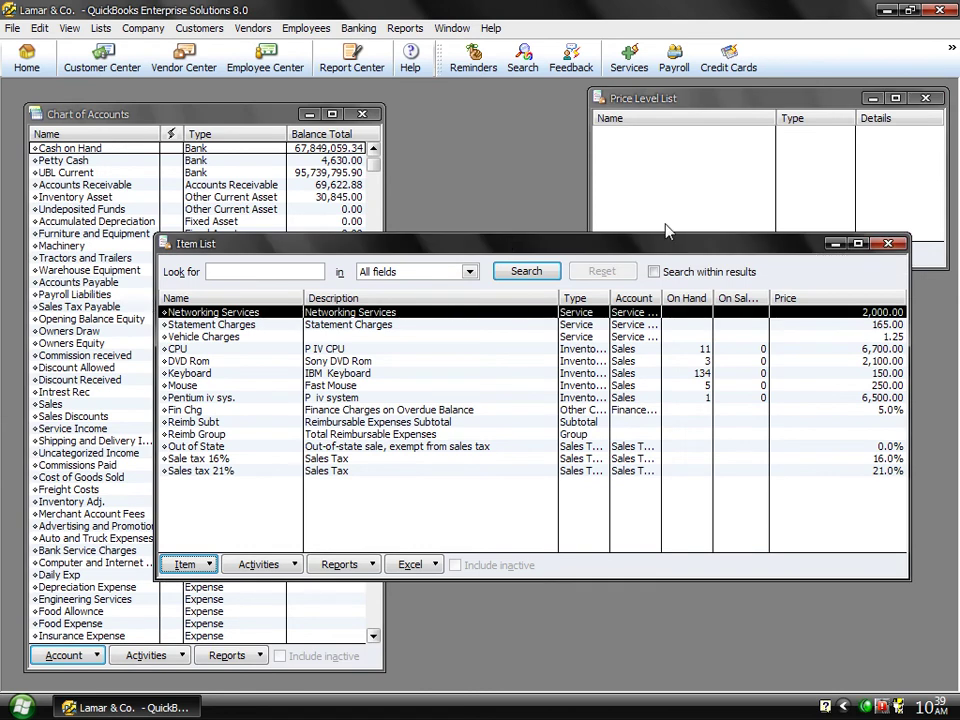
{"action": "left_click", "coordinate": [888, 244]}
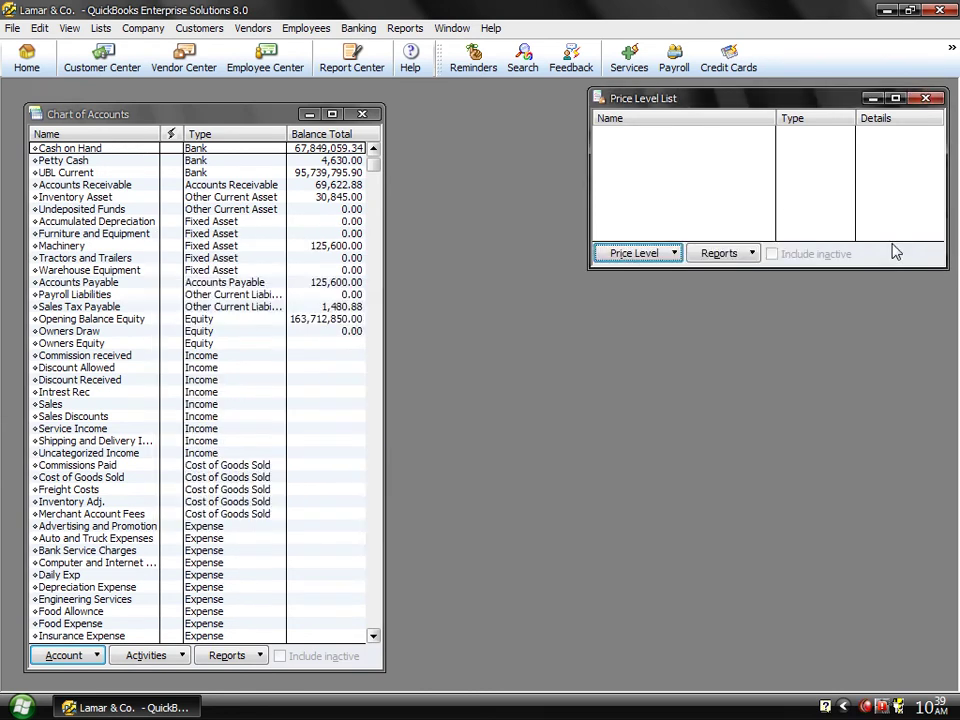
{"action": "left_click", "coordinate": [362, 115]}
Step: Check the available price levels in the first listed customer's additional information, then cancel the edit and close the Customer Center
{"action": "left_click", "coordinate": [100, 60]}
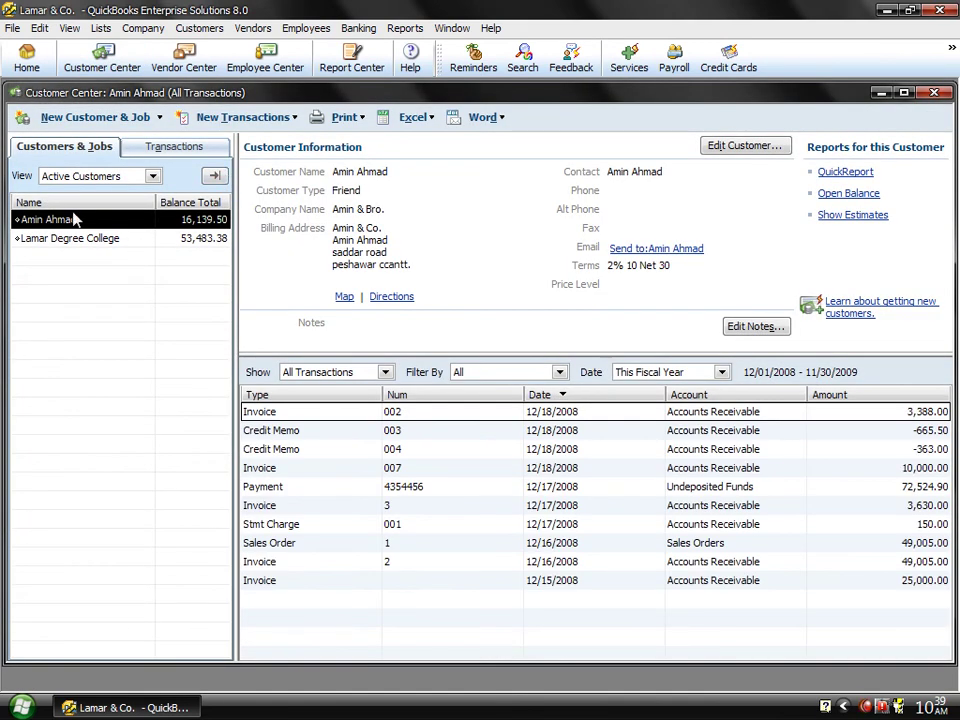
{"action": "double_click", "coordinate": [75, 226]}
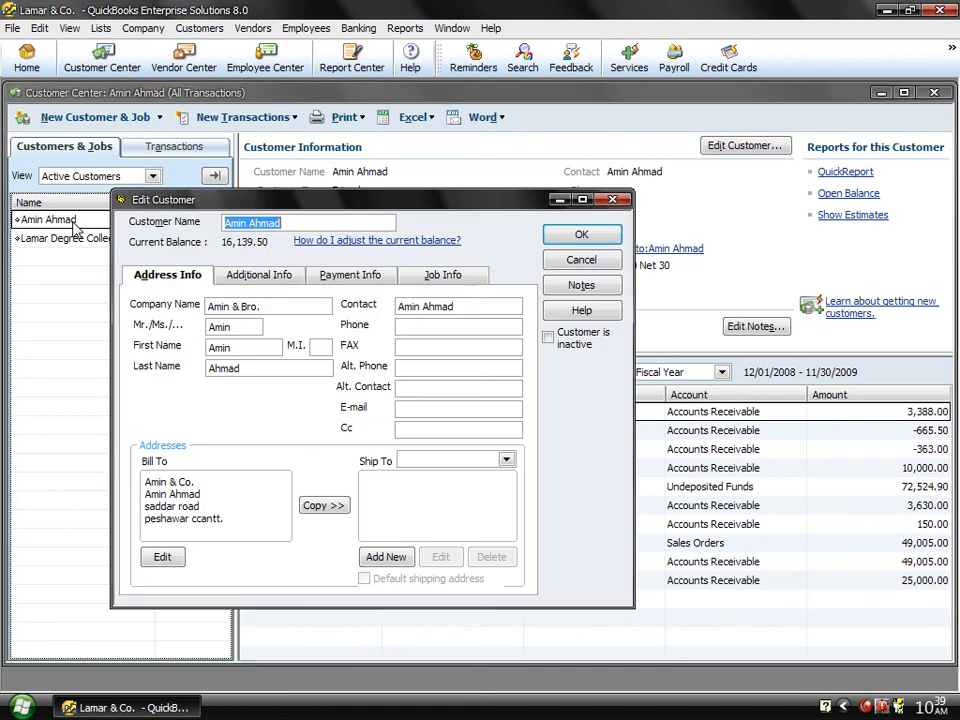
{"action": "left_click", "coordinate": [281, 280]}
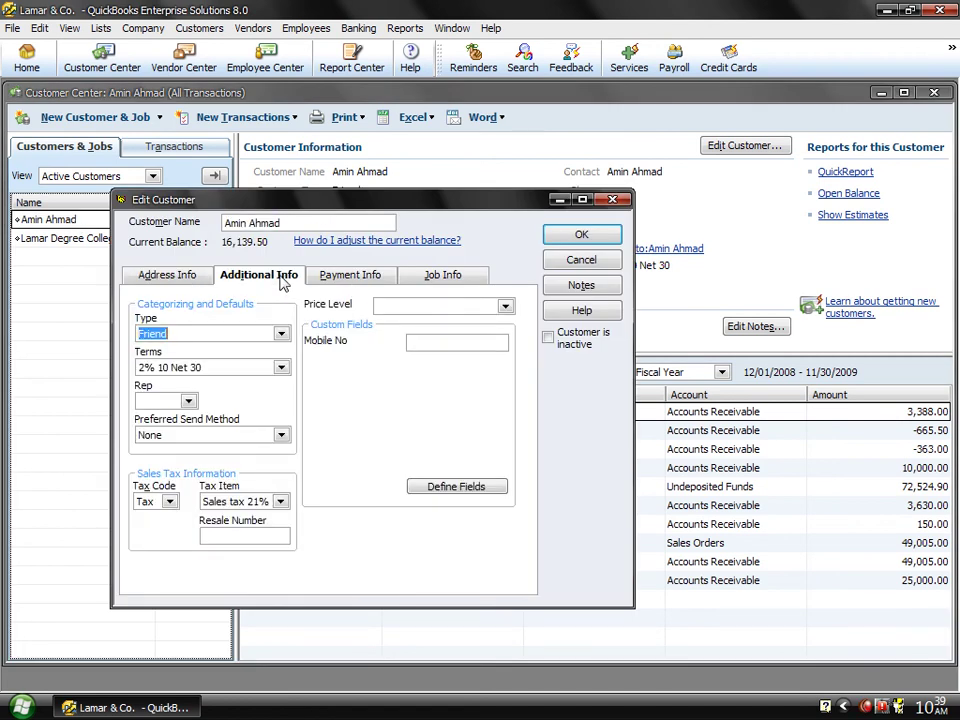
{"action": "left_click", "coordinate": [506, 307]}
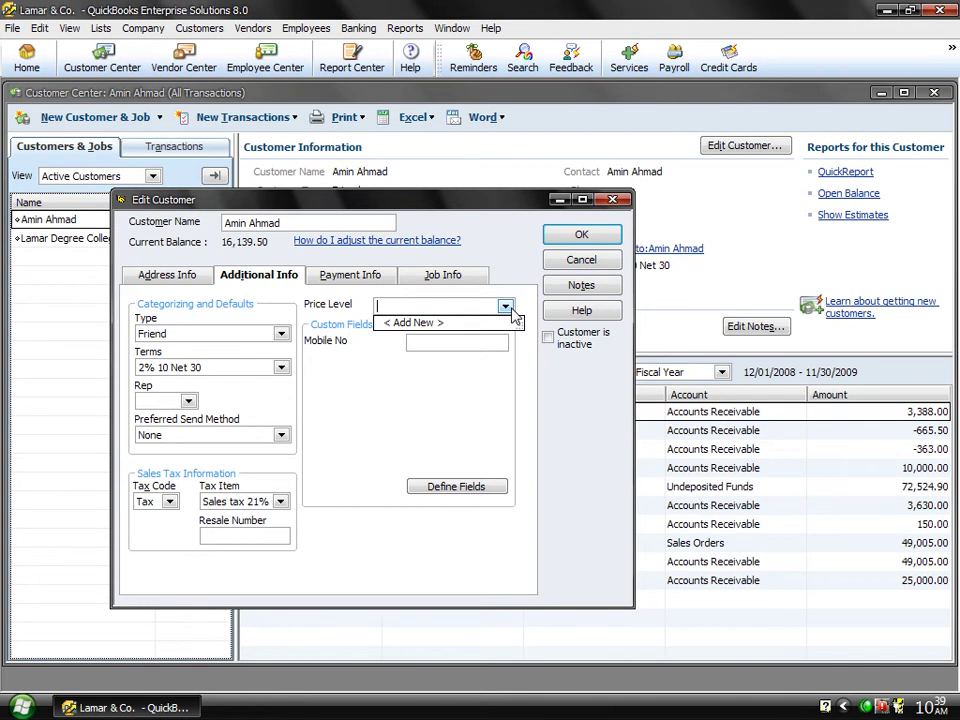
{"action": "left_click", "coordinate": [563, 263]}
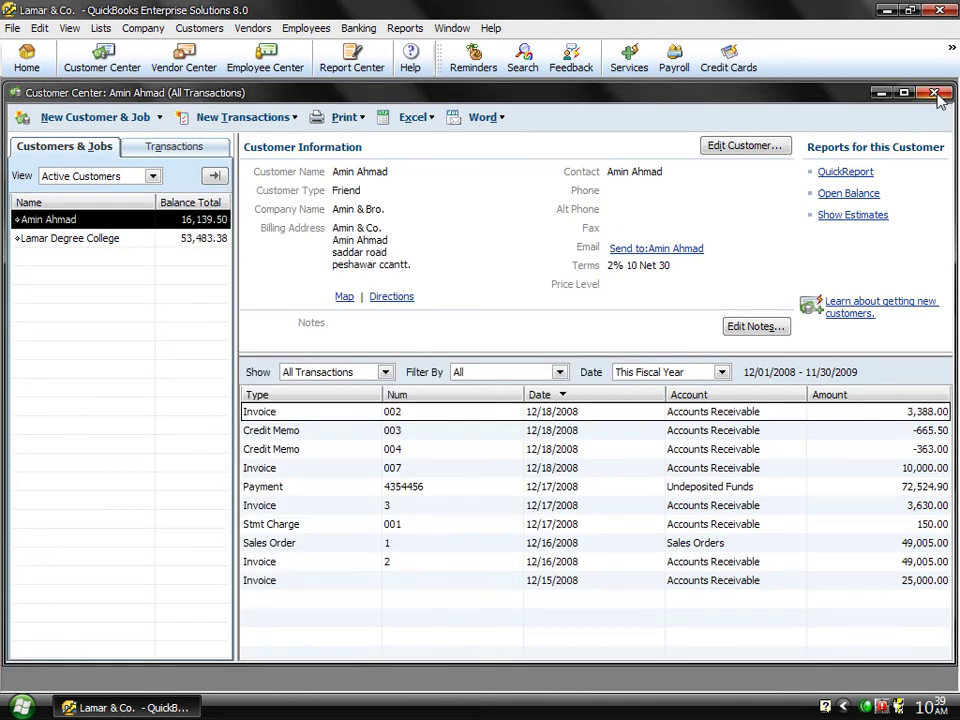
{"action": "left_click", "coordinate": [935, 93]}
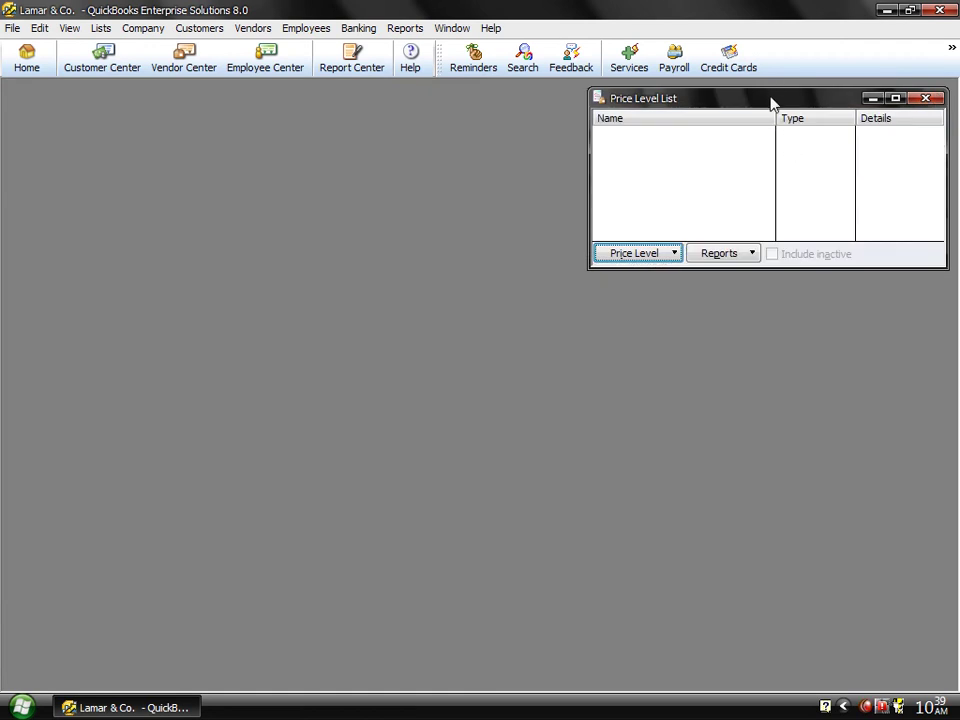
Step: Move the Price Level List window toward the middle of the workspace and enlarge it
{"action": "left_click_drag", "start_coordinate": [771, 103], "coordinate": [369, 191]}
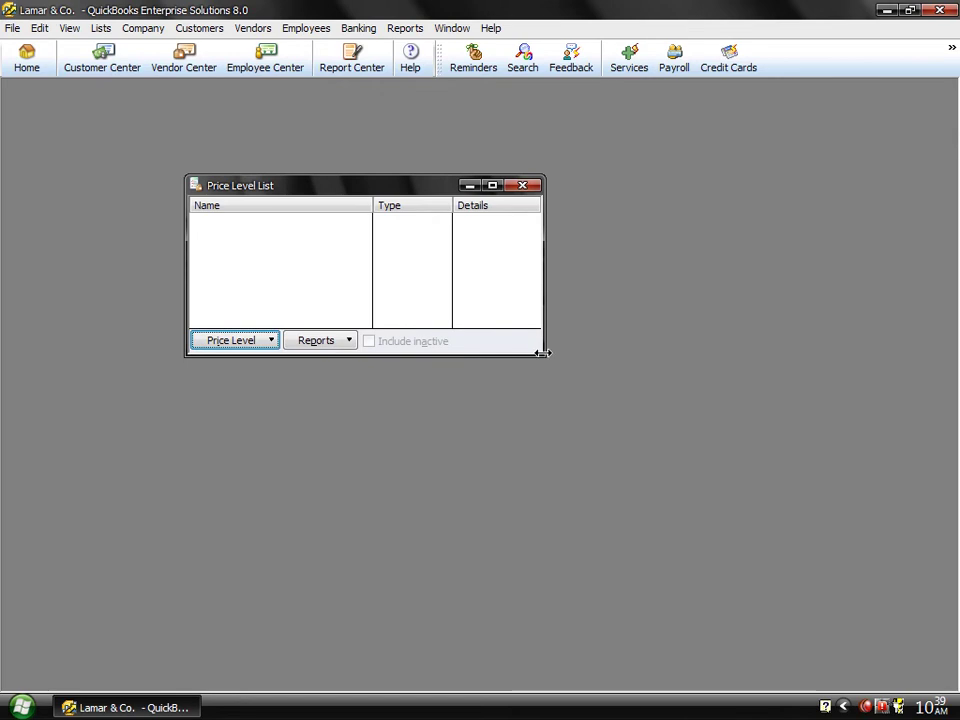
{"action": "left_click_drag", "start_coordinate": [548, 357], "coordinate": [660, 447]}
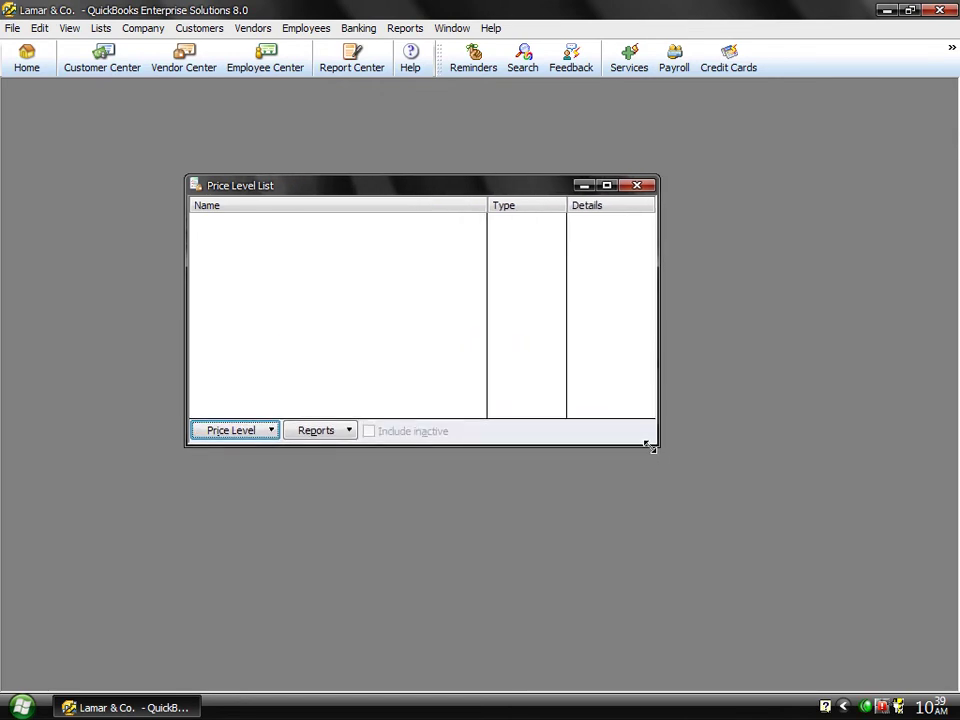
{"action": "left_click_drag", "start_coordinate": [661, 448], "coordinate": [733, 519]}
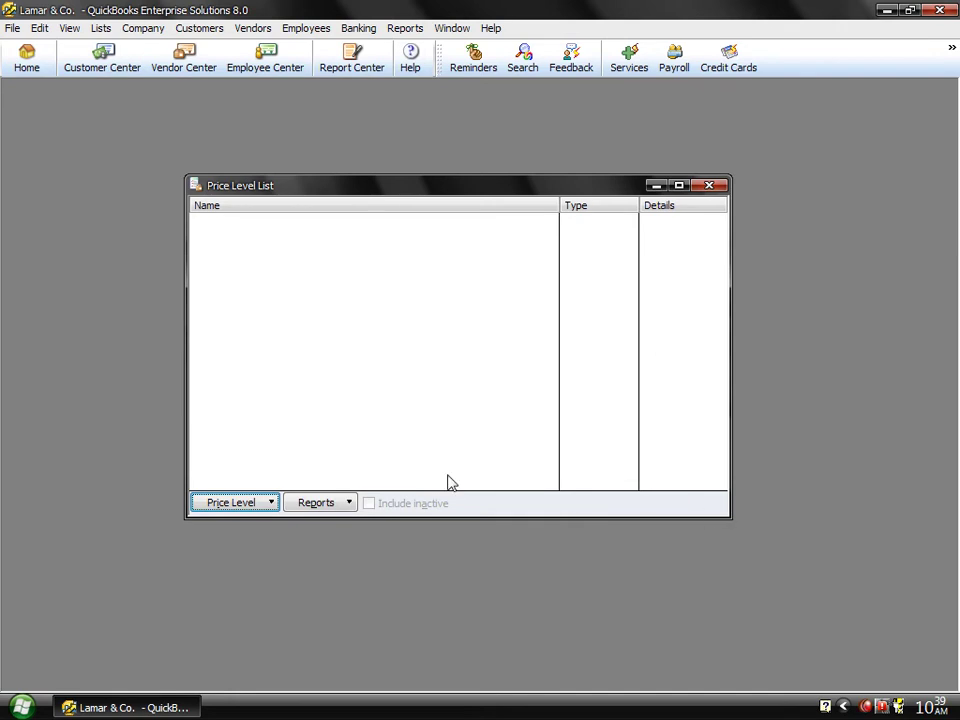
Step: Create a per-item price level named Normal without any custom prices
{"action": "left_click", "coordinate": [246, 504]}
{"action": "left_click", "coordinate": [240, 524]}
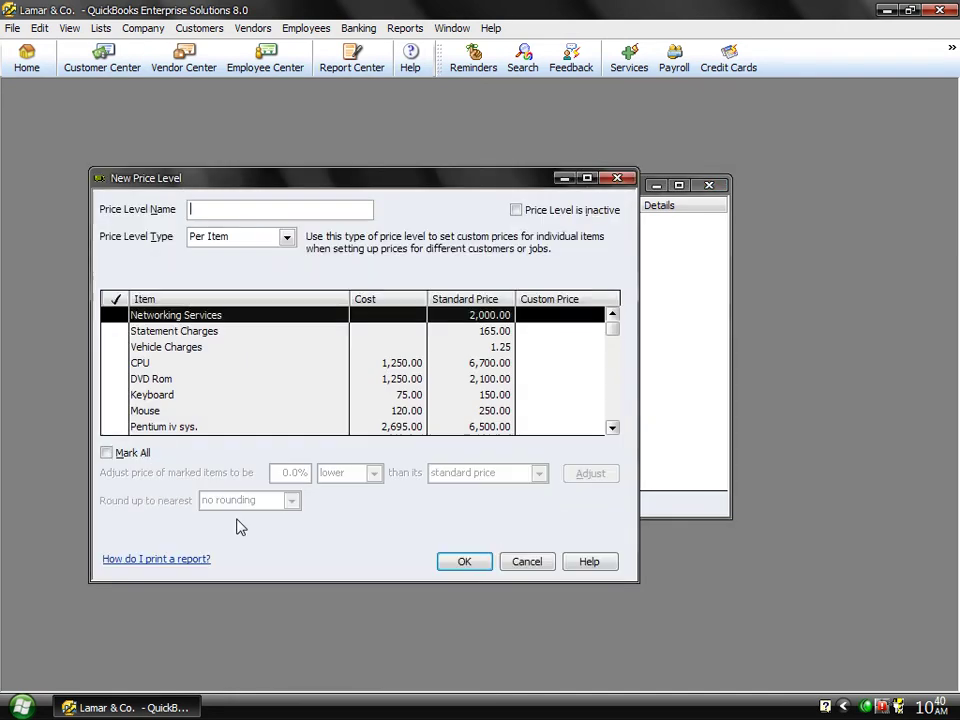
{"action": "type", "text": "Norma"}
{"action": "left_click", "coordinate": [450, 563]}
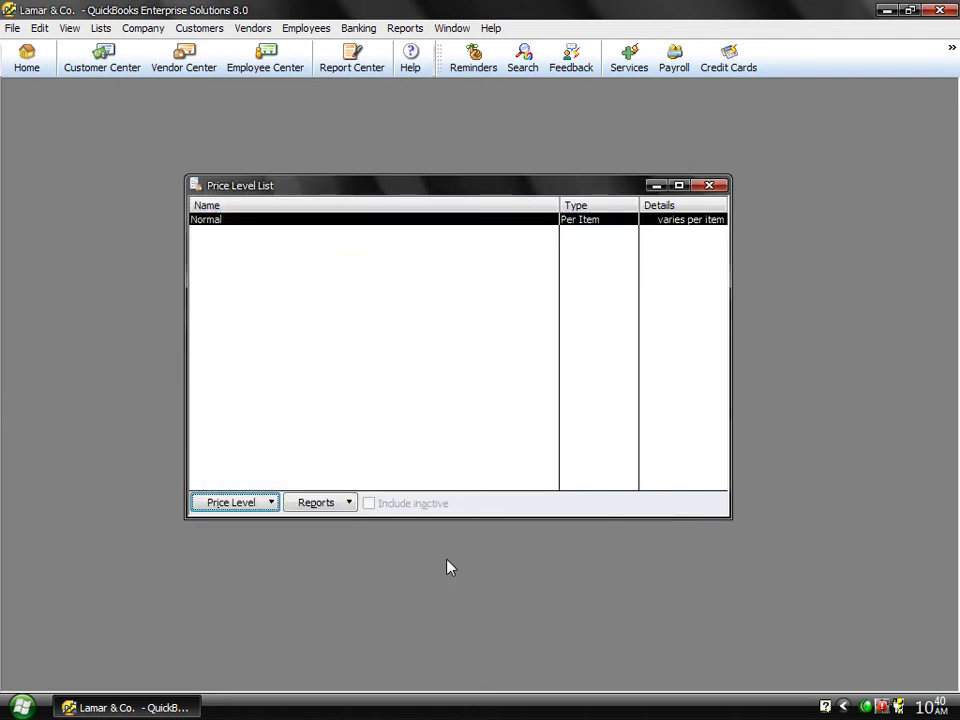
Step: Set up a new per-item price level named Low, marking all items for a price 2% lower than standard
{"action": "key", "text": "ctrl+n"}
{"action": "type", "text": "Low"}
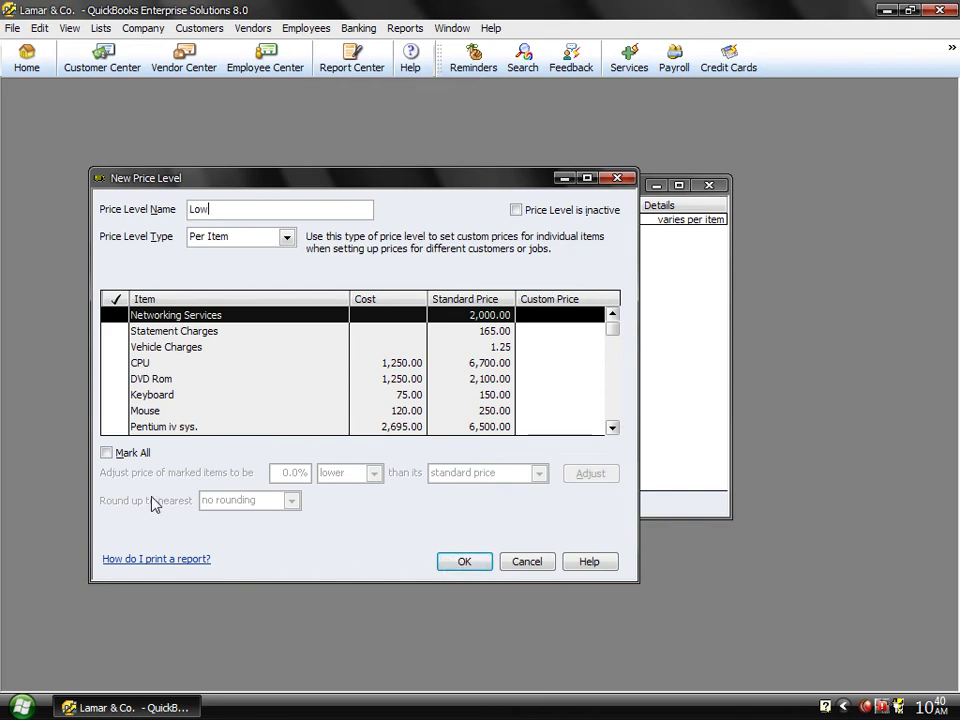
{"action": "left_click", "coordinate": [107, 453]}
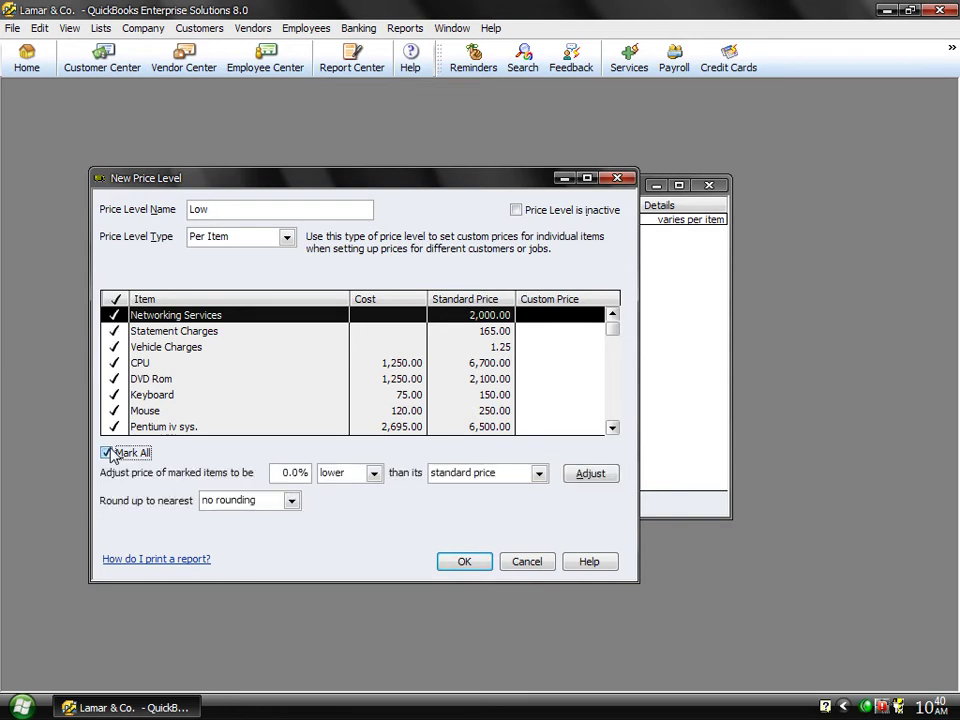
{"action": "left_click", "coordinate": [279, 472]}
{"action": "type", "text": "10"}
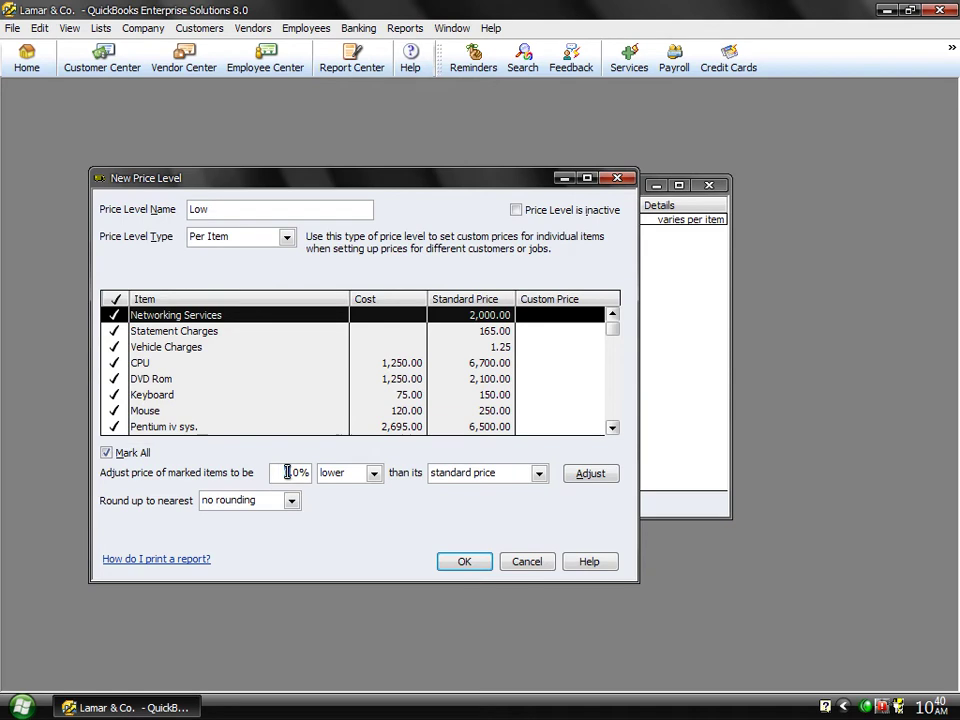
{"action": "left_click_drag", "start_coordinate": [283, 472], "coordinate": [289, 472]}
{"action": "type", "text": "2"}
{"action": "left_click", "coordinate": [373, 473]}
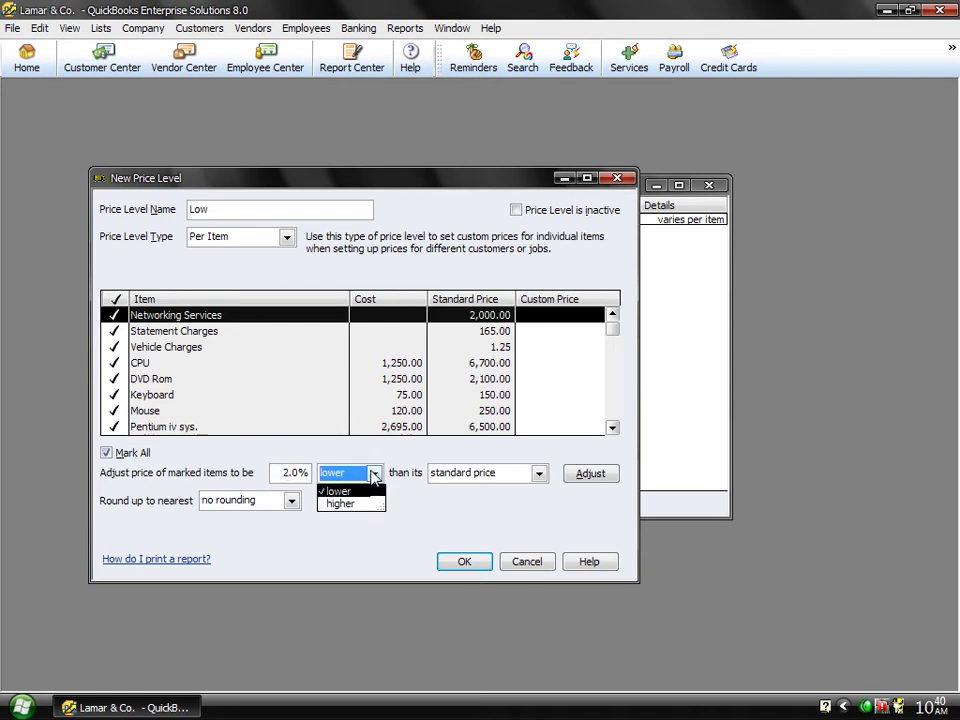
{"action": "left_click", "coordinate": [373, 475]}
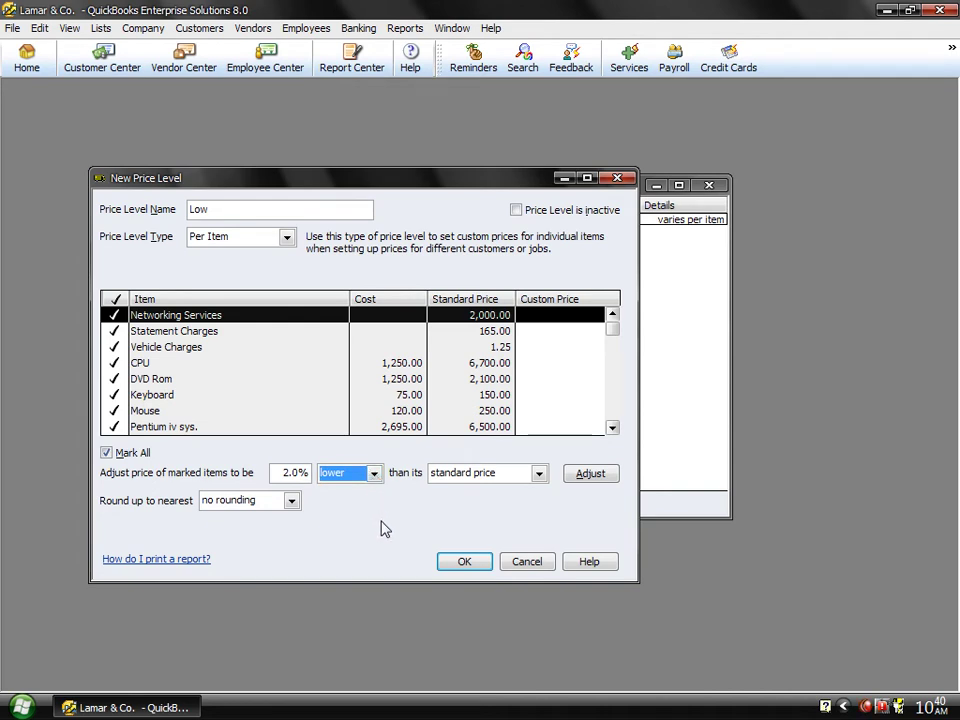
Step: Apply the price adjustment to the marked items and save the Low price level
{"action": "left_click", "coordinate": [460, 563]}
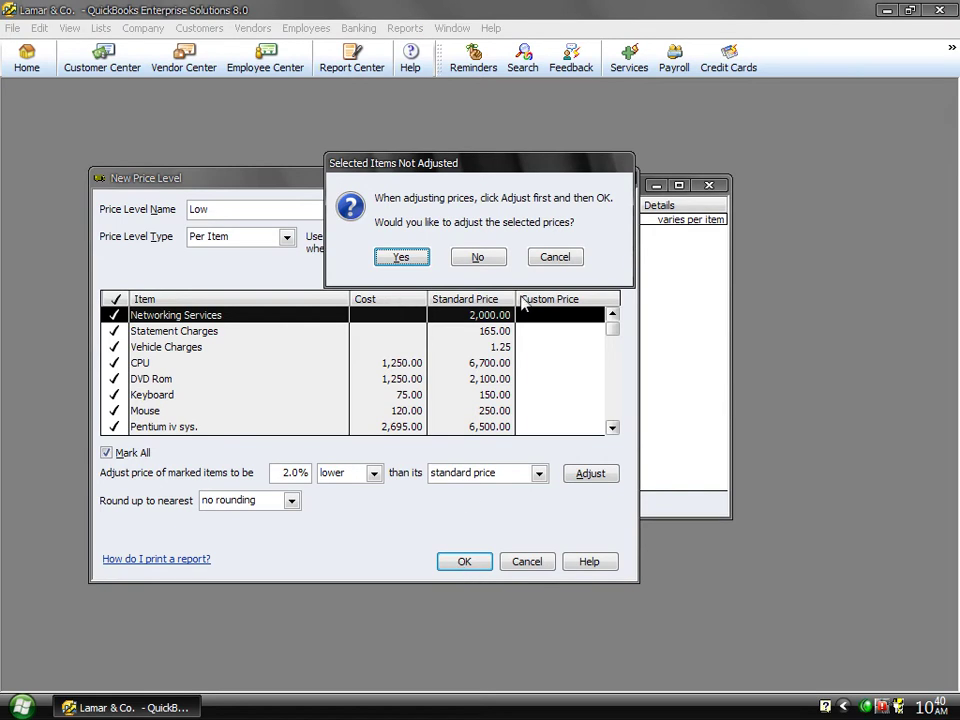
{"action": "left_click", "coordinate": [556, 258]}
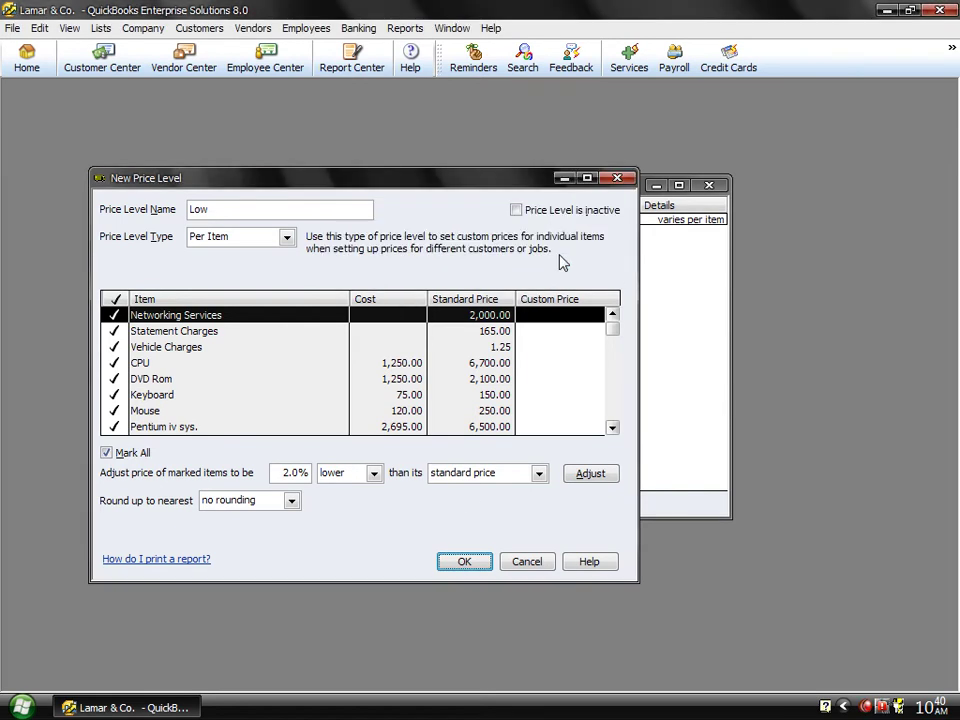
{"action": "left_click", "coordinate": [588, 477]}
{"action": "left_click", "coordinate": [462, 563]}
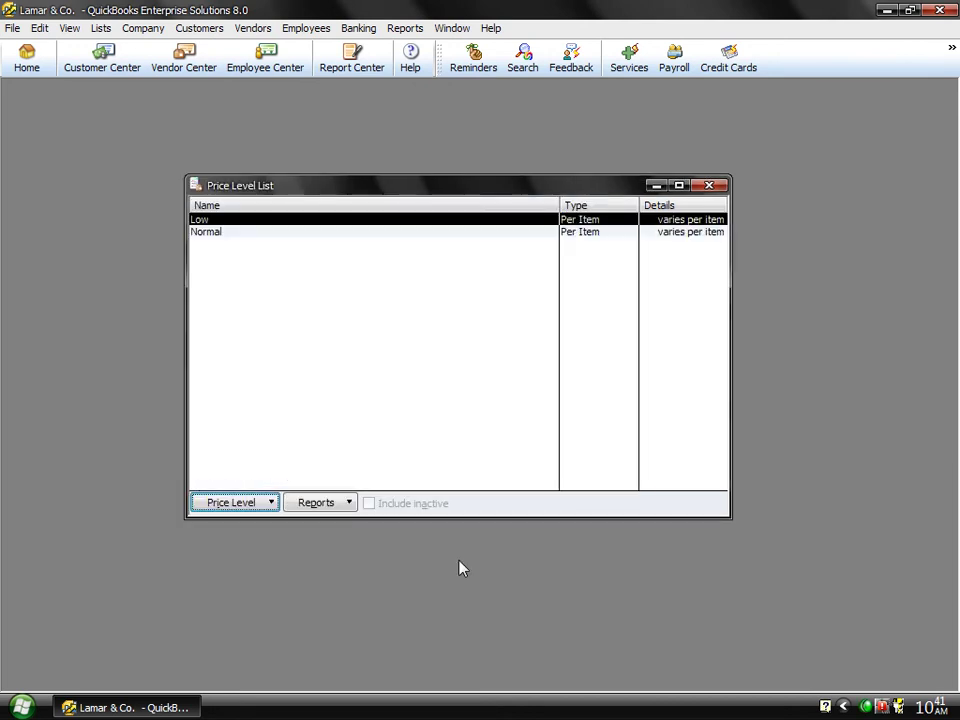
Step: Create a per-item price level named High with all items adjusted to 3% higher than the standard price
{"action": "key", "text": "ctrl+n"}
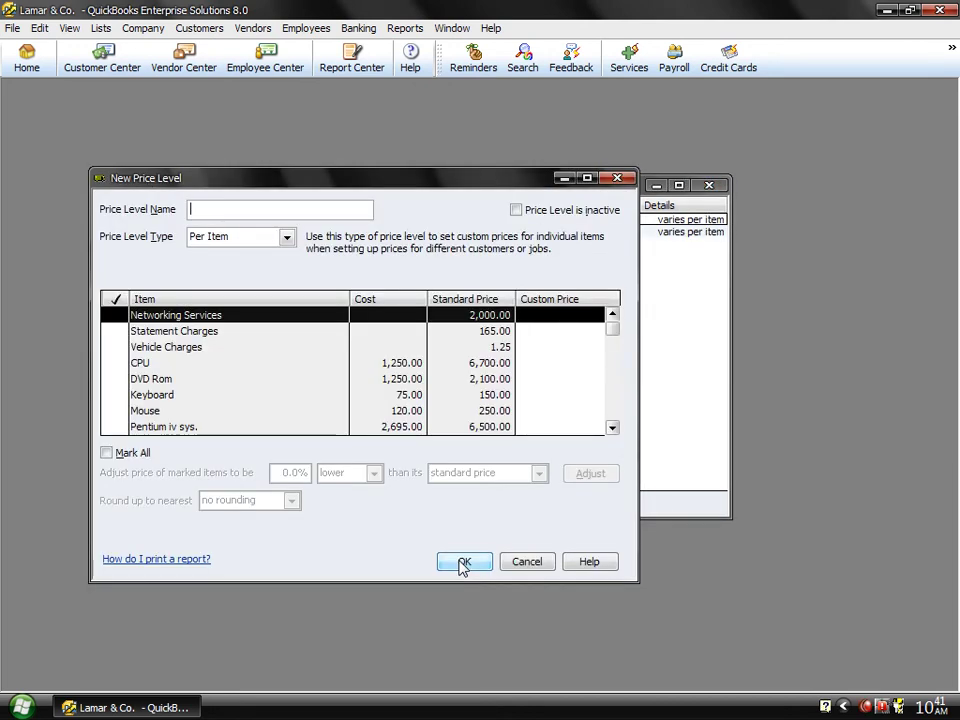
{"action": "type", "text": "Hight"}
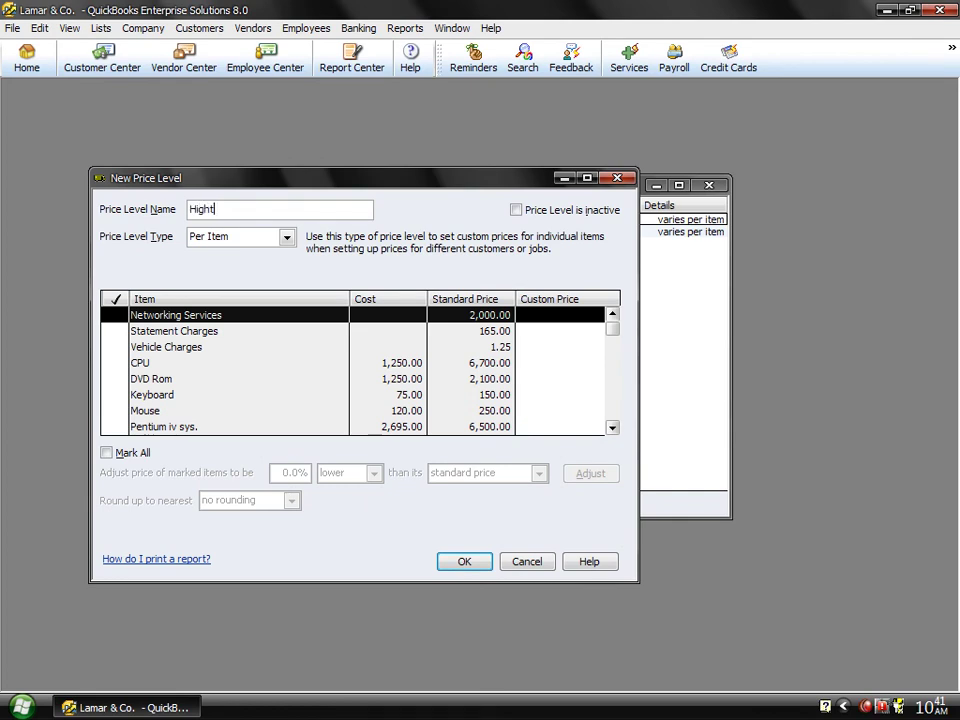
{"action": "left_click", "coordinate": [123, 453]}
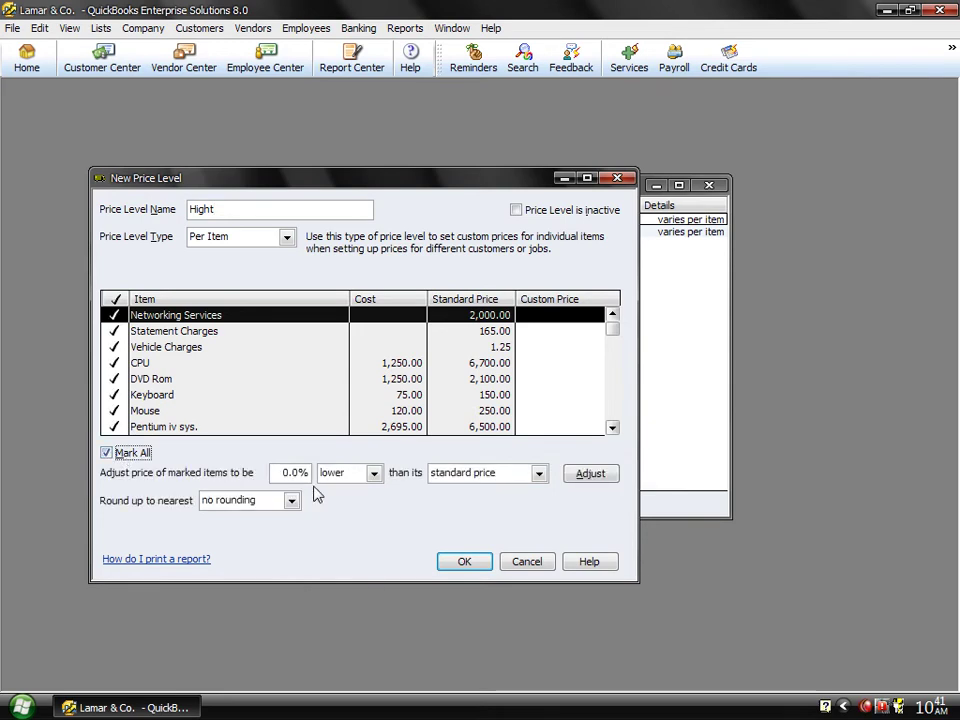
{"action": "left_click", "coordinate": [372, 474]}
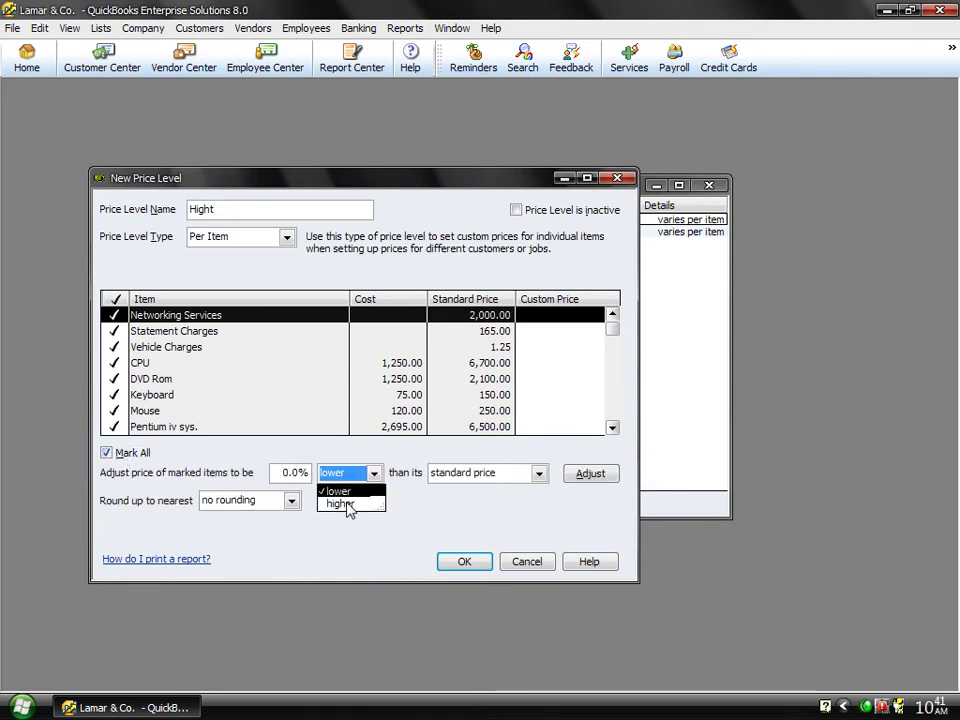
{"action": "left_click", "coordinate": [345, 504]}
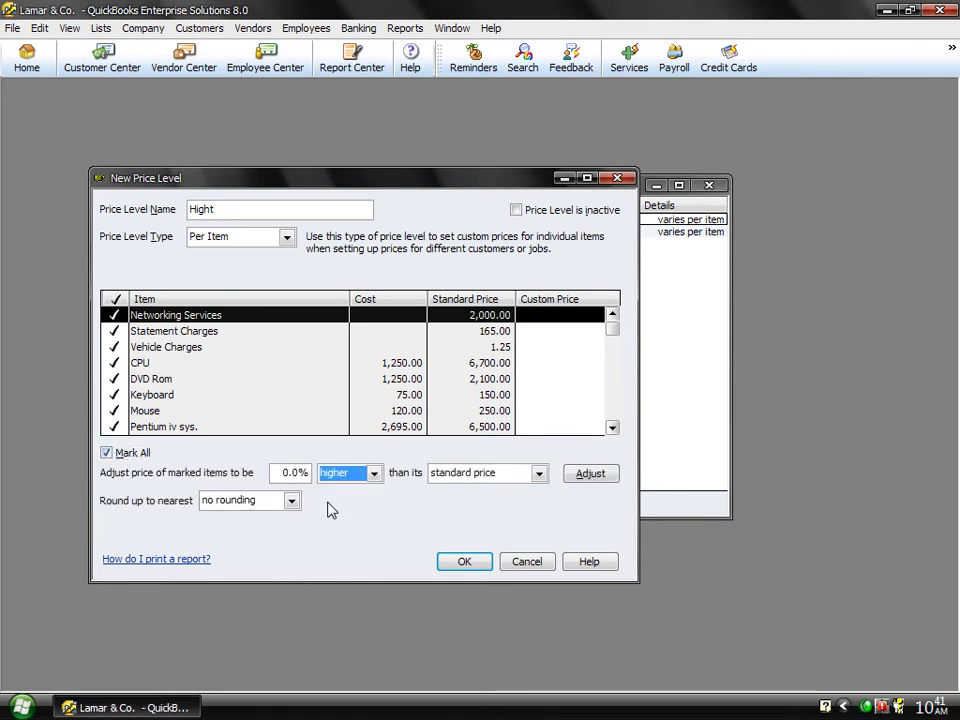
{"action": "left_click", "coordinate": [285, 473]}
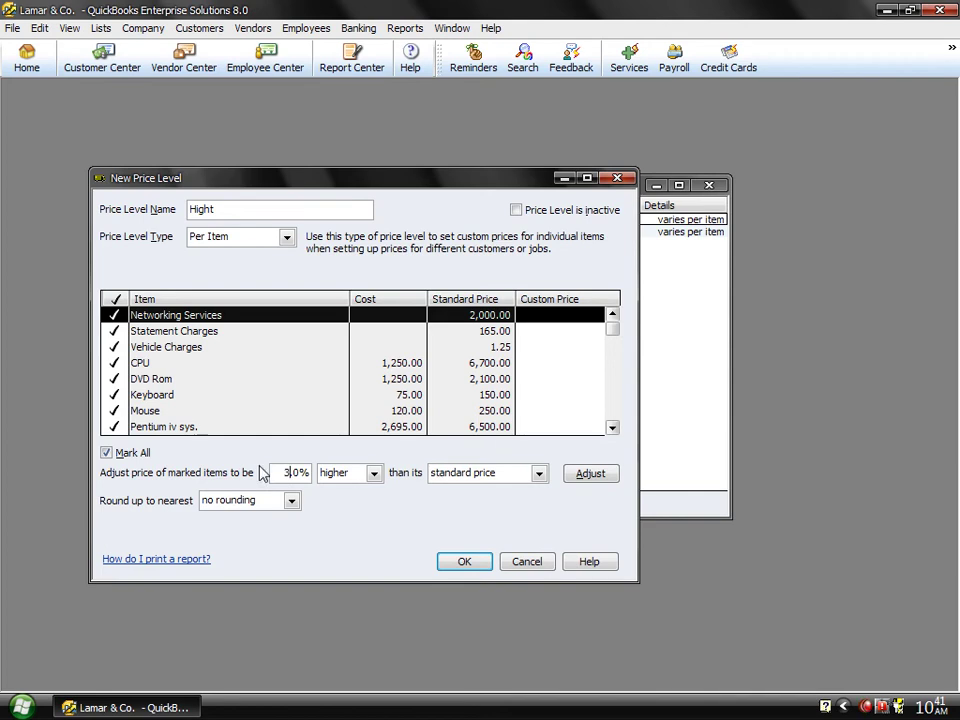
{"action": "left_click", "coordinate": [254, 205]}
{"action": "left_click", "coordinate": [588, 474]}
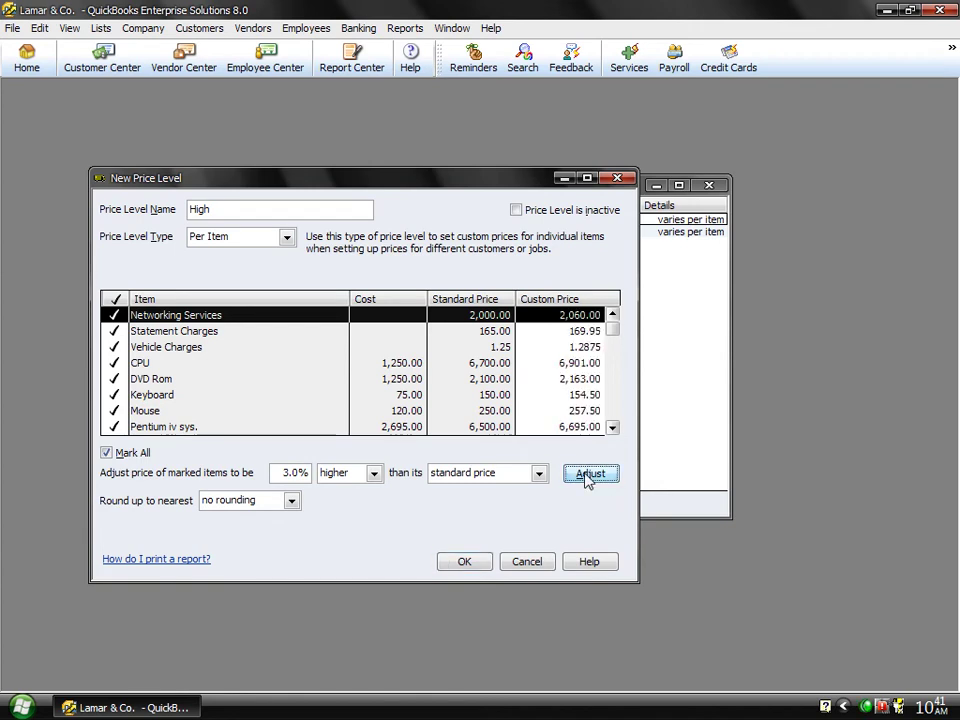
{"action": "left_click", "coordinate": [479, 566]}
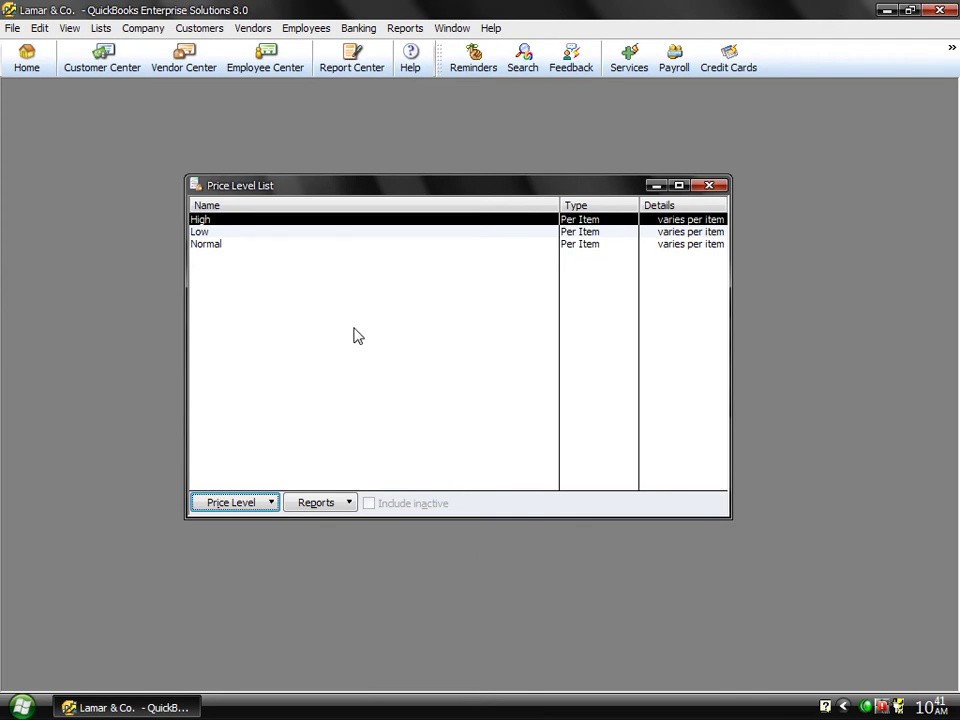
Step: Open the first listed customer's additional information from the Customer Center and set the price level to Low
{"action": "left_click", "coordinate": [98, 62]}
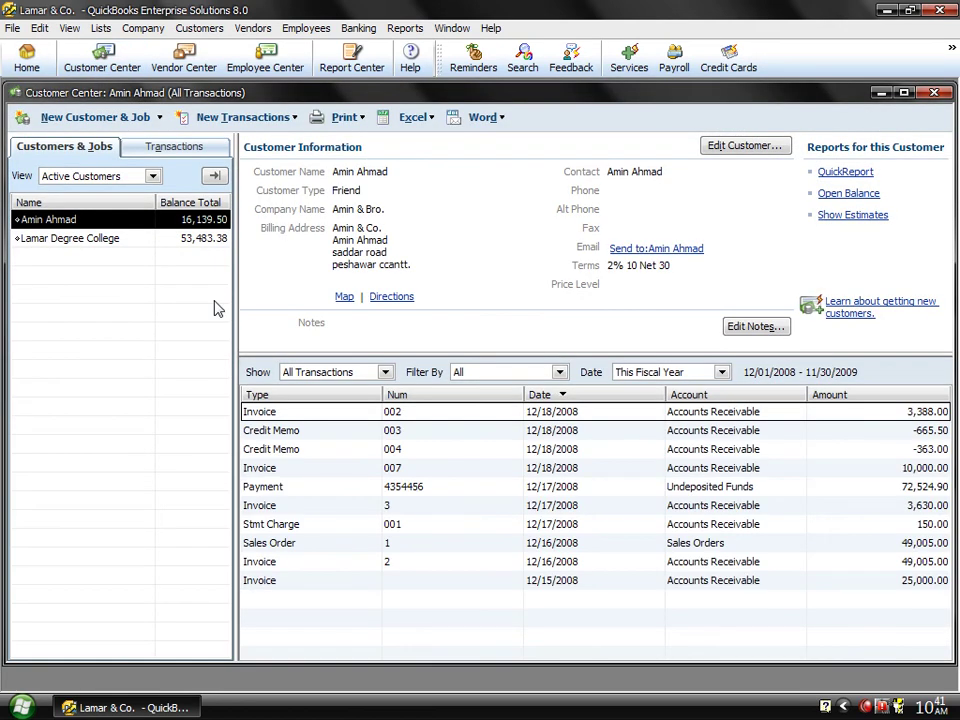
{"action": "double_click", "coordinate": [105, 222]}
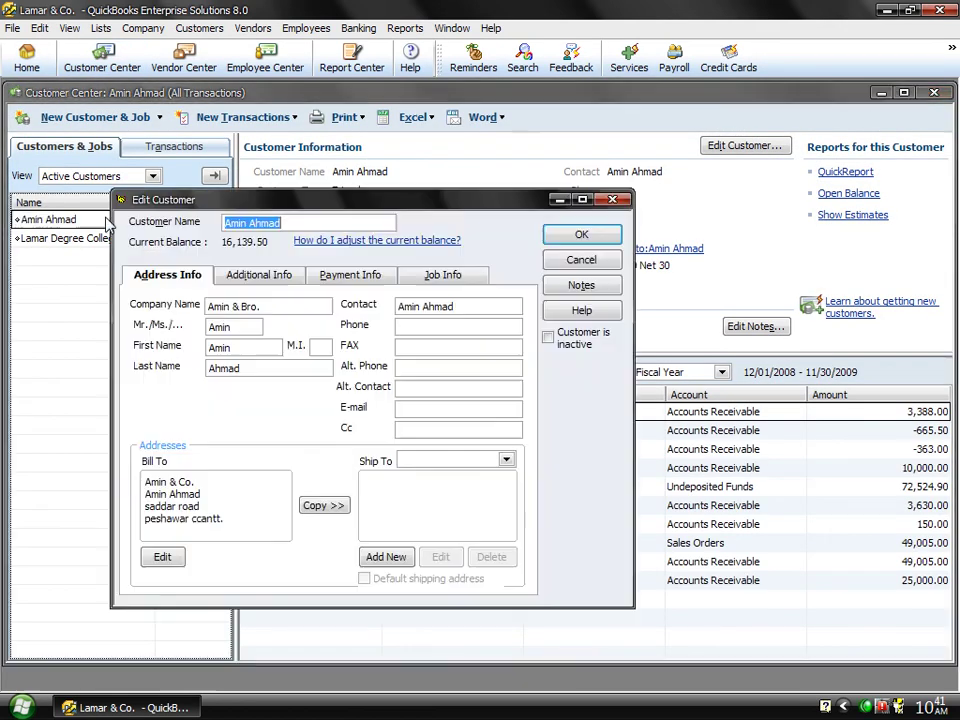
{"action": "left_click", "coordinate": [262, 276]}
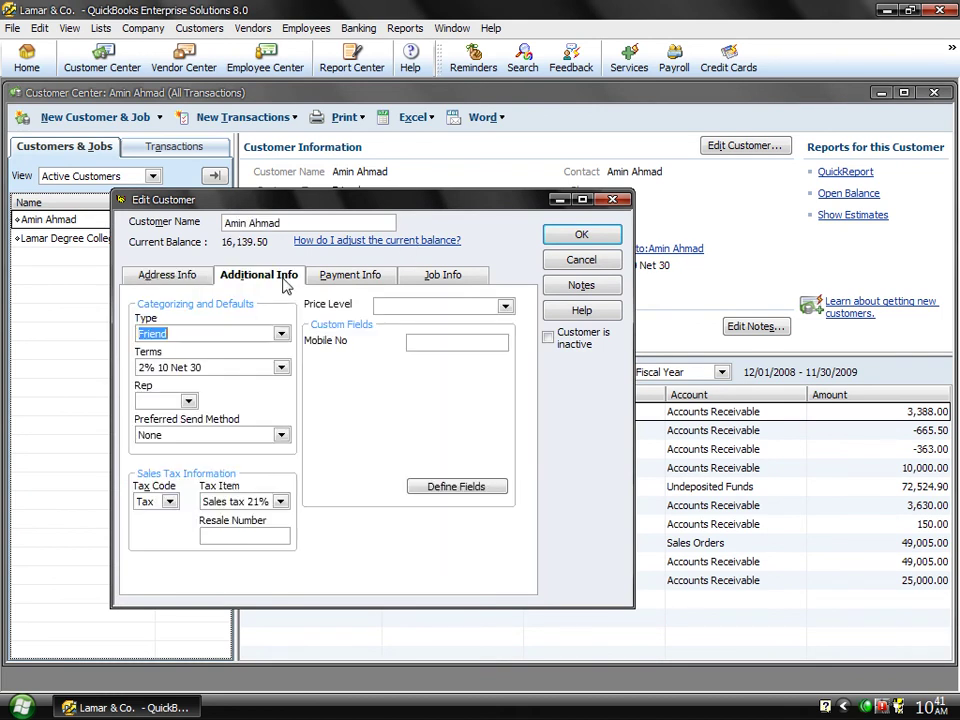
{"action": "left_click", "coordinate": [505, 309]}
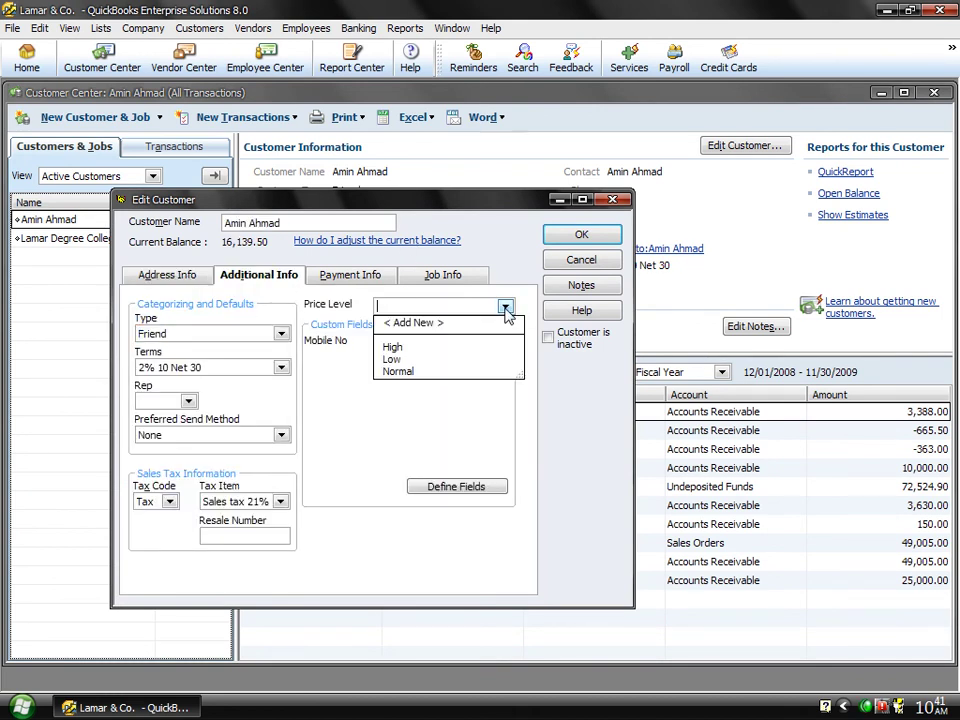
{"action": "left_click", "coordinate": [391, 359]}
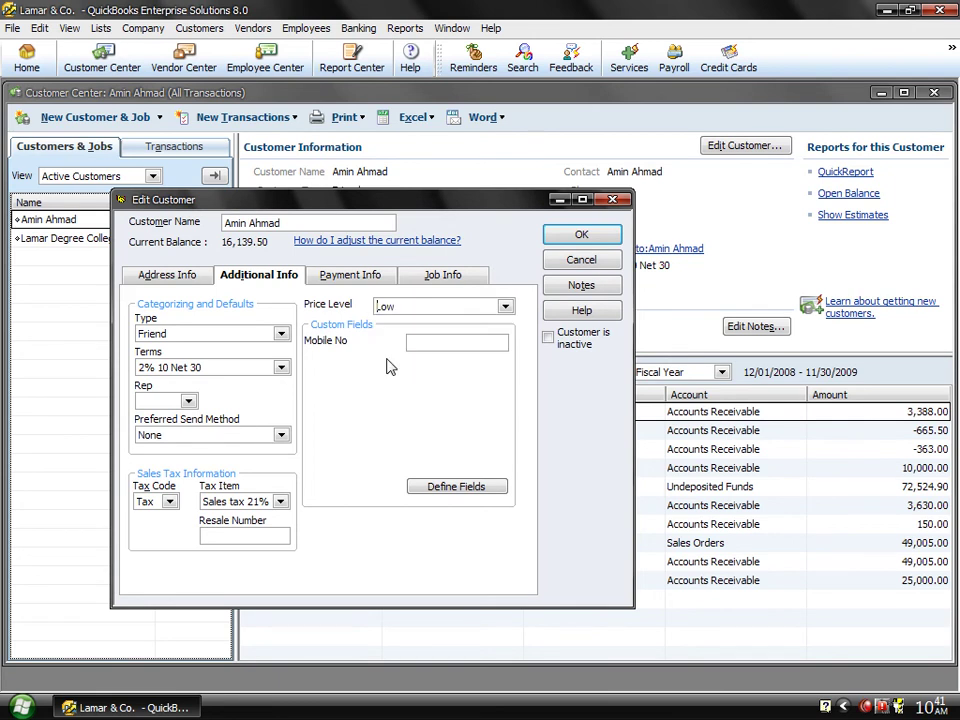
Step: Change the customer's price level to High and save the record, accepting the change to closed-period transactions
{"action": "left_click", "coordinate": [505, 306]}
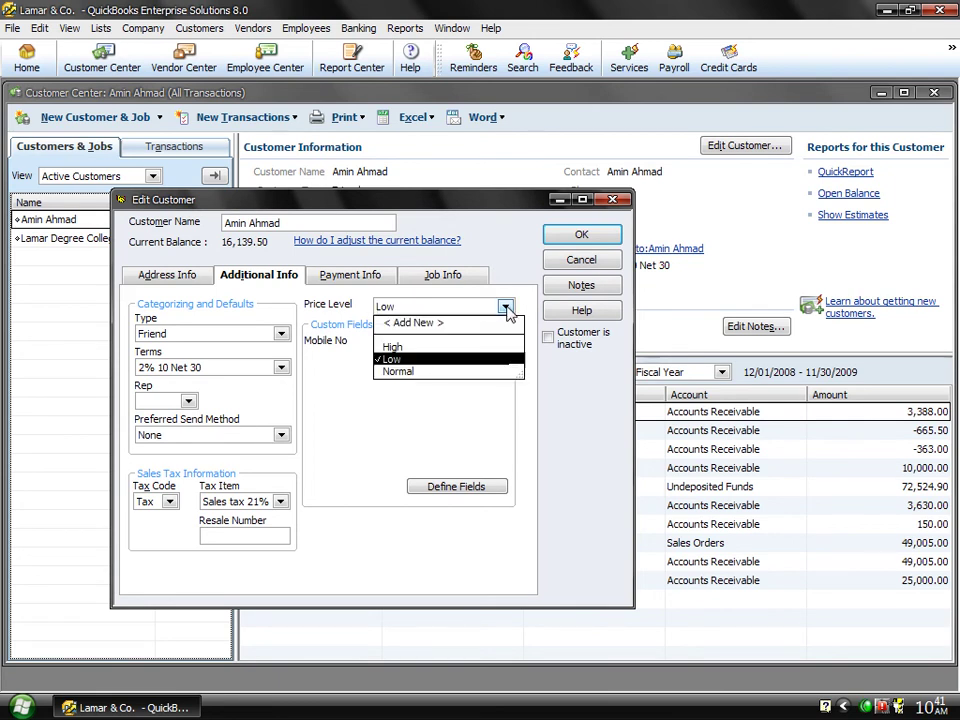
{"action": "left_click", "coordinate": [395, 347]}
{"action": "left_click", "coordinate": [561, 242]}
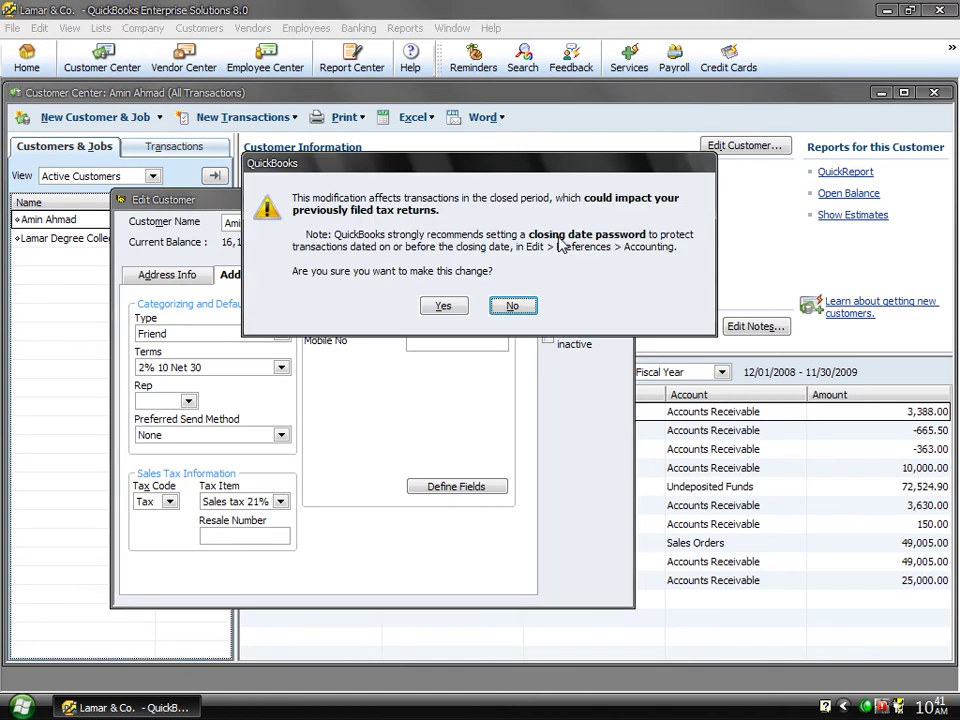
{"action": "left_click", "coordinate": [445, 308]}
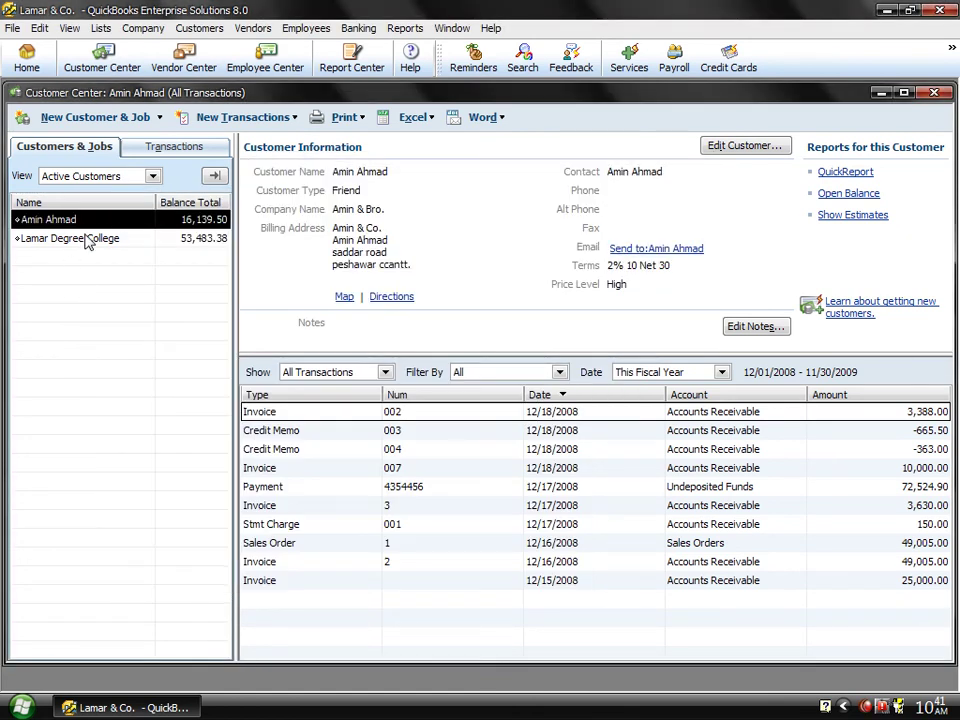
Step: Set Lamar Degree College's price level to Low and save the record, accepting the change to closed-period transactions
{"action": "double_click", "coordinate": [86, 239]}
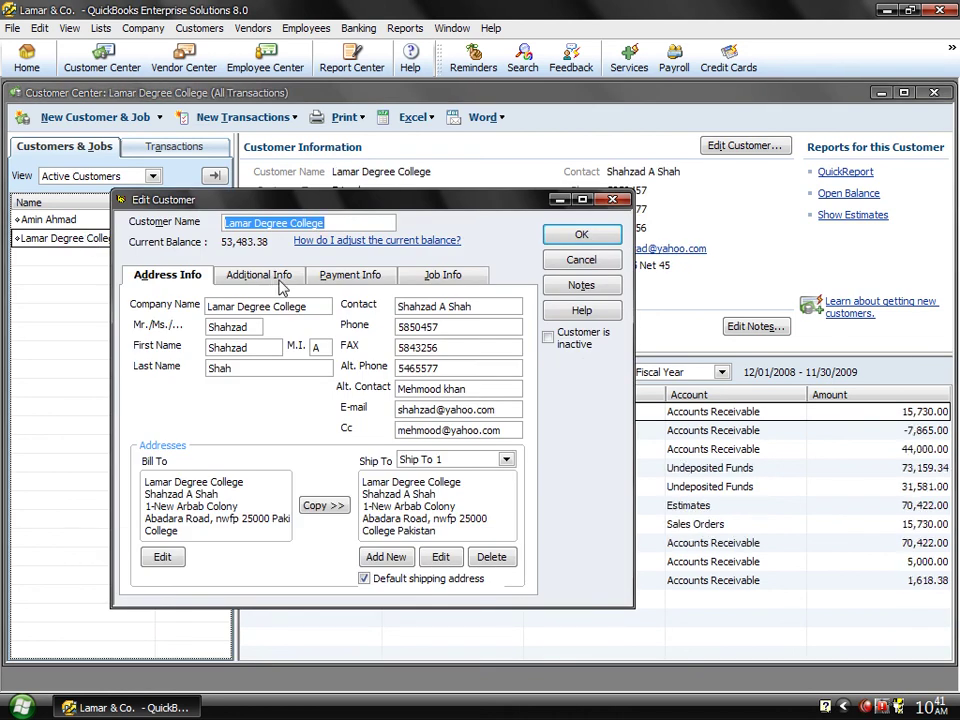
{"action": "left_click", "coordinate": [281, 284]}
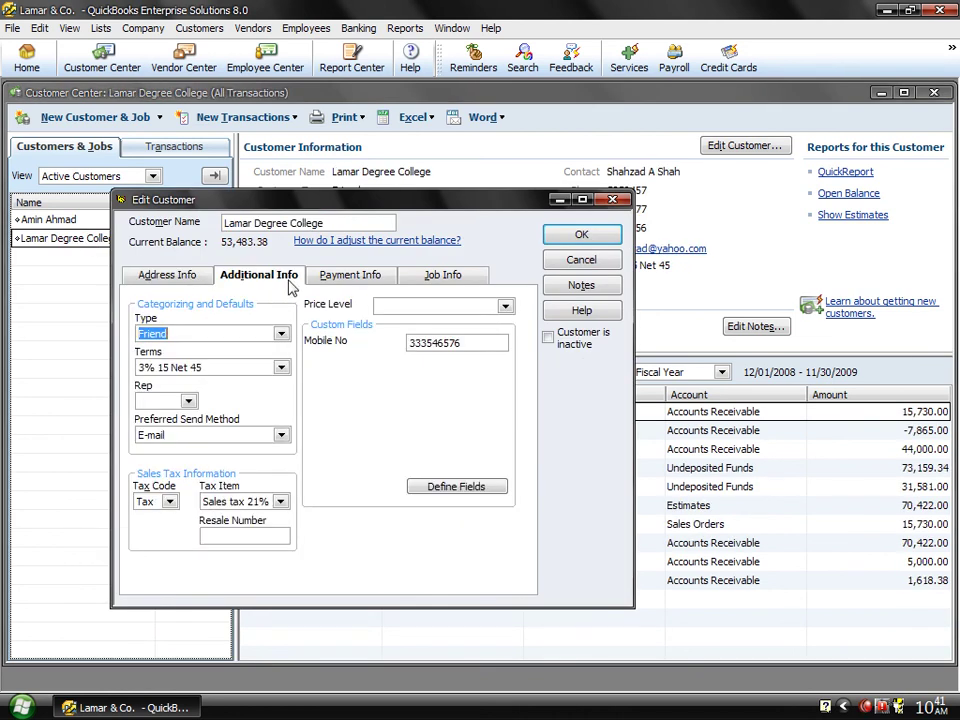
{"action": "left_click", "coordinate": [506, 310]}
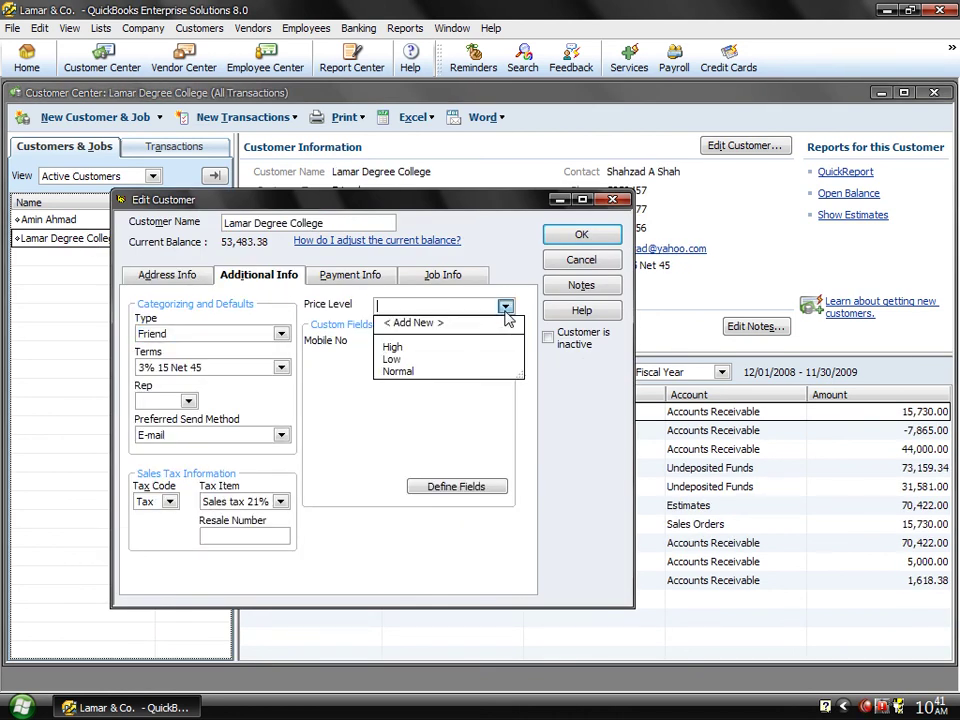
{"action": "left_click", "coordinate": [413, 360]}
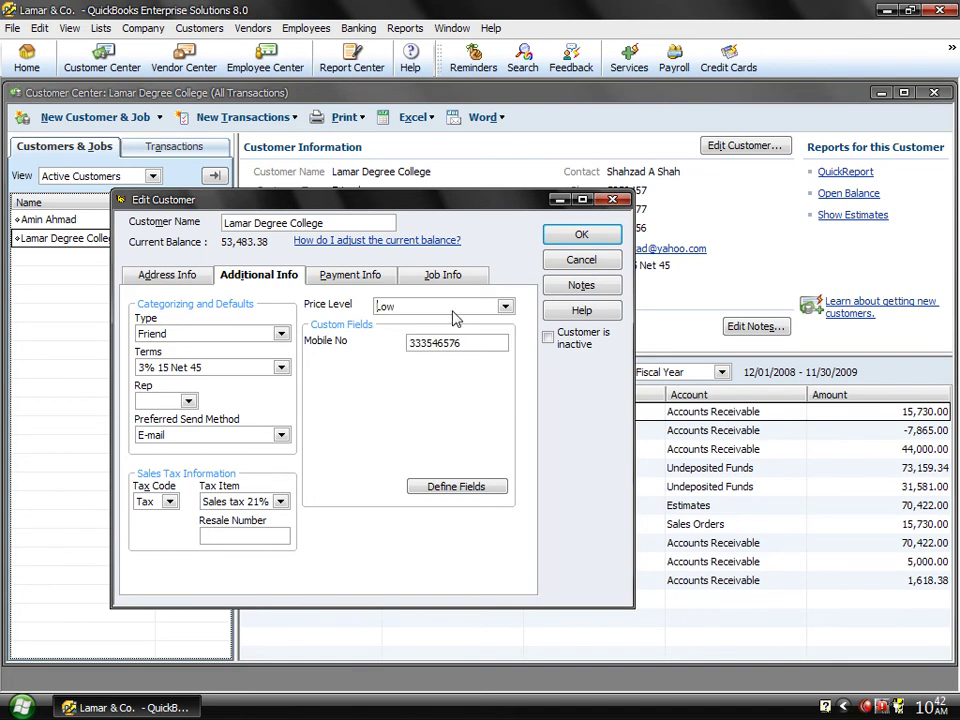
{"action": "left_click", "coordinate": [572, 238]}
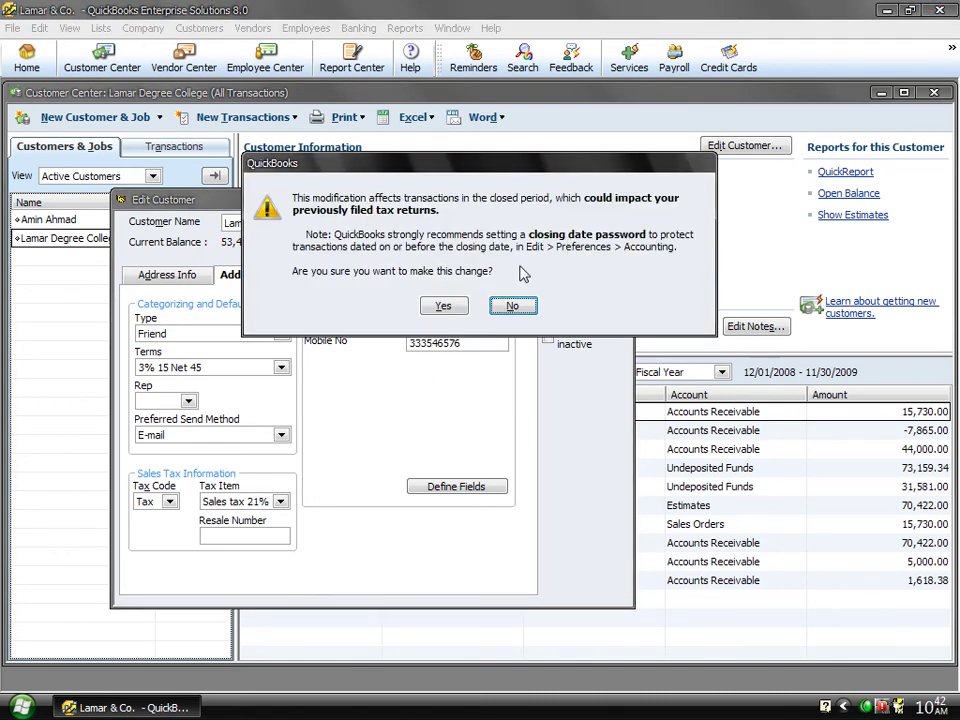
{"action": "left_click", "coordinate": [444, 305]}
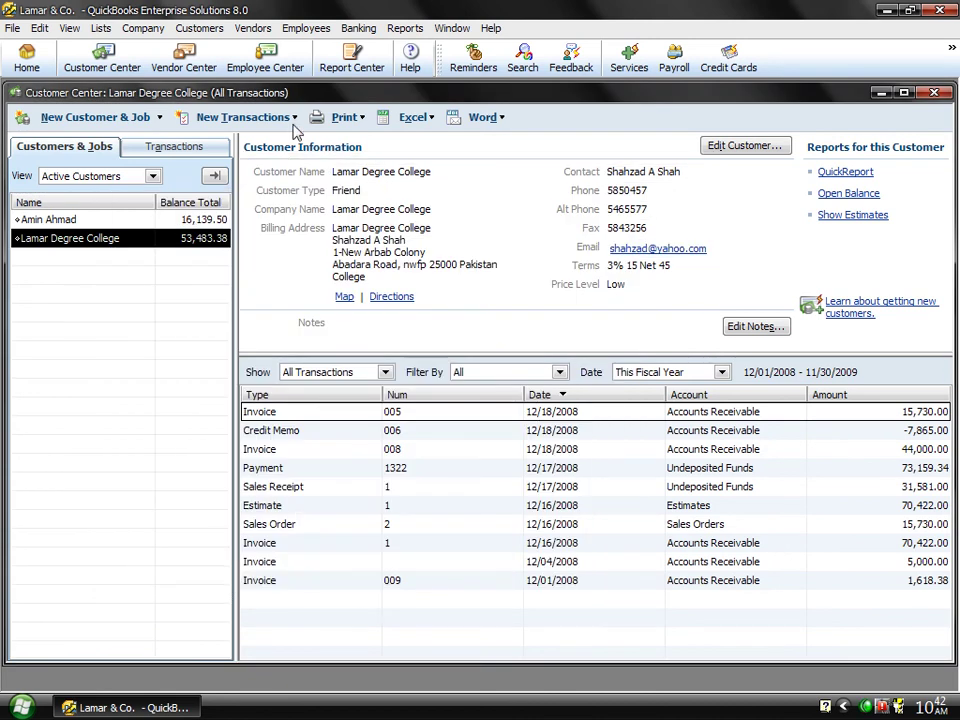
Step: Check the CPU item's price on a draft invoice for Lamar Degree College, and clear the form
{"action": "left_click", "coordinate": [207, 31]}
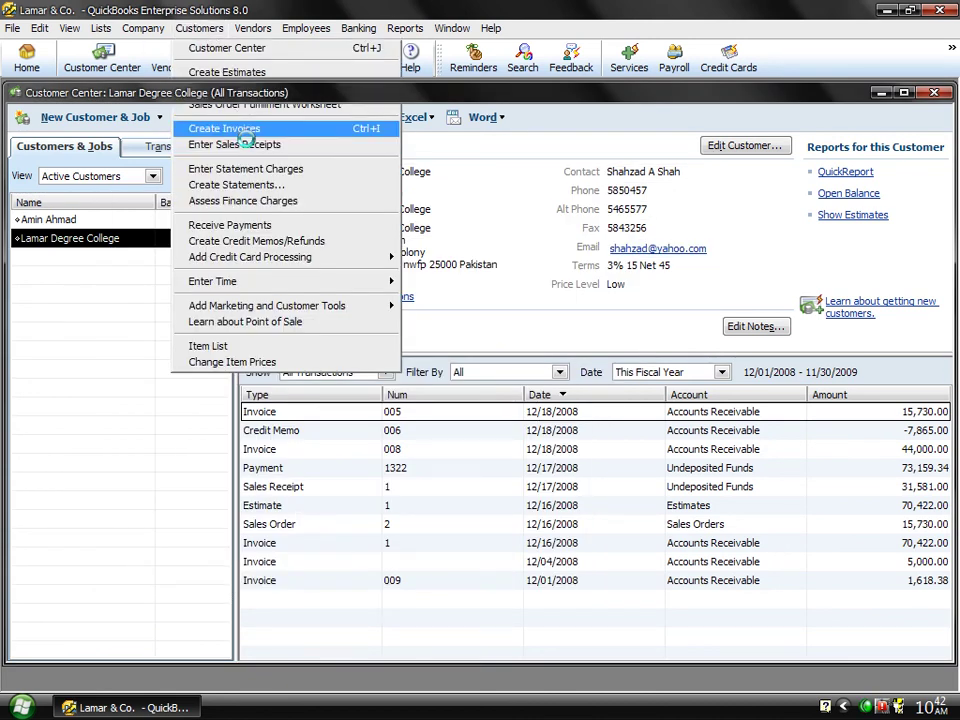
{"action": "left_click", "coordinate": [232, 130]}
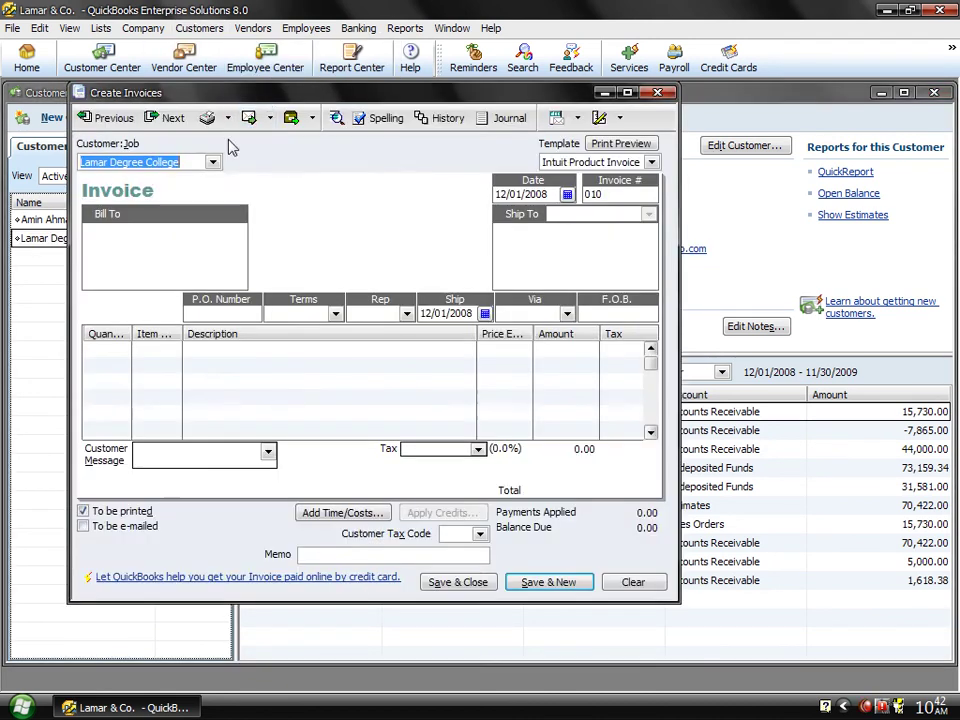
{"action": "left_click", "coordinate": [160, 352]}
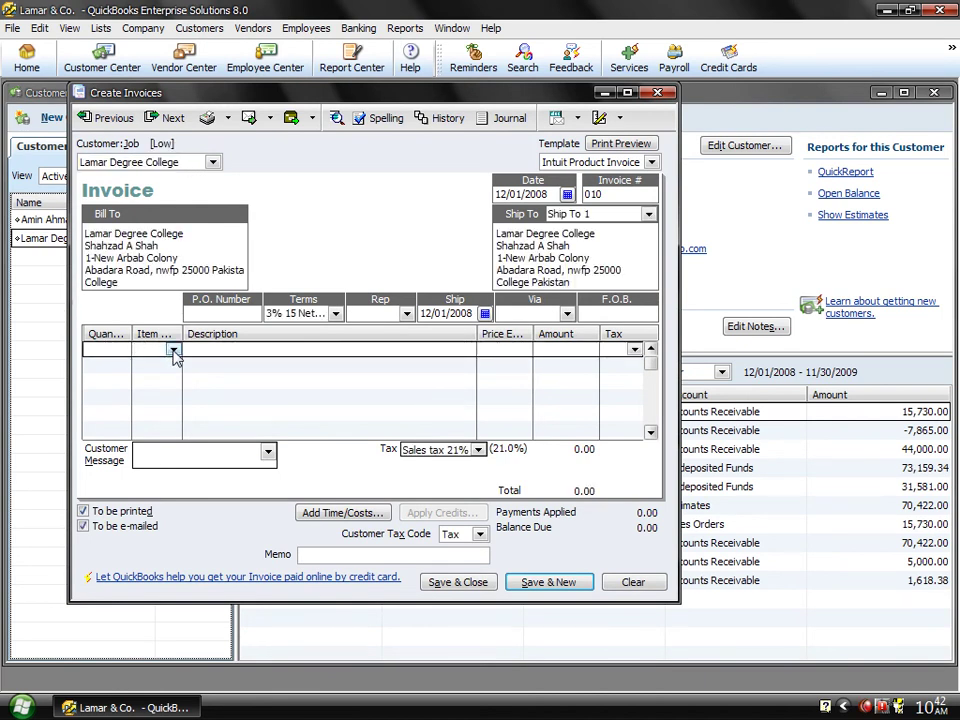
{"action": "left_click", "coordinate": [173, 349]}
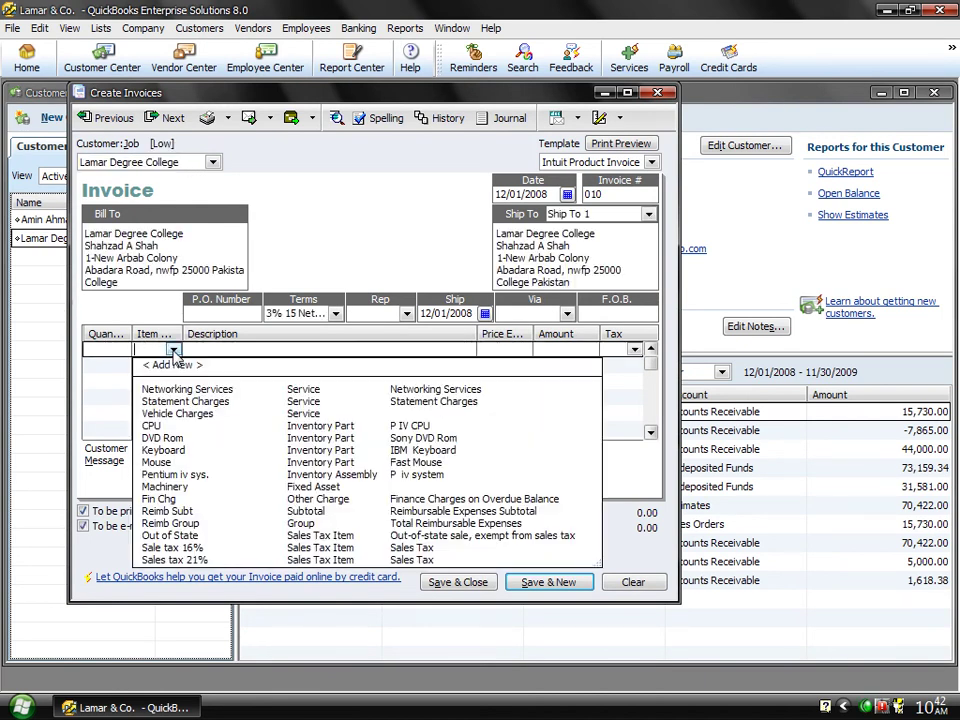
{"action": "left_click", "coordinate": [151, 427]}
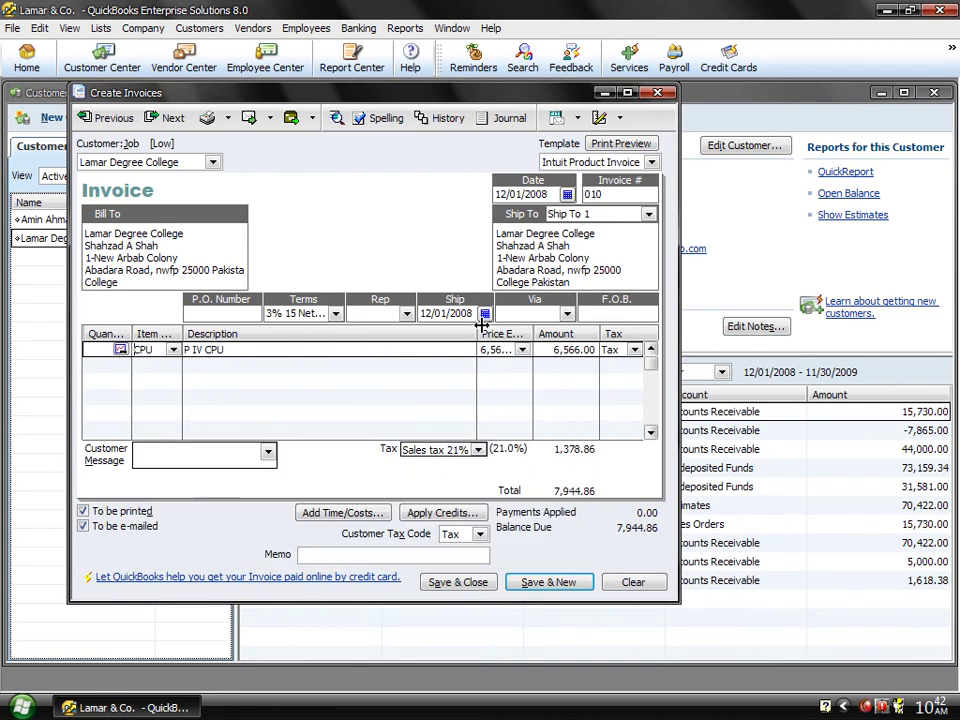
{"action": "left_click_drag", "start_coordinate": [477, 333], "coordinate": [405, 325]}
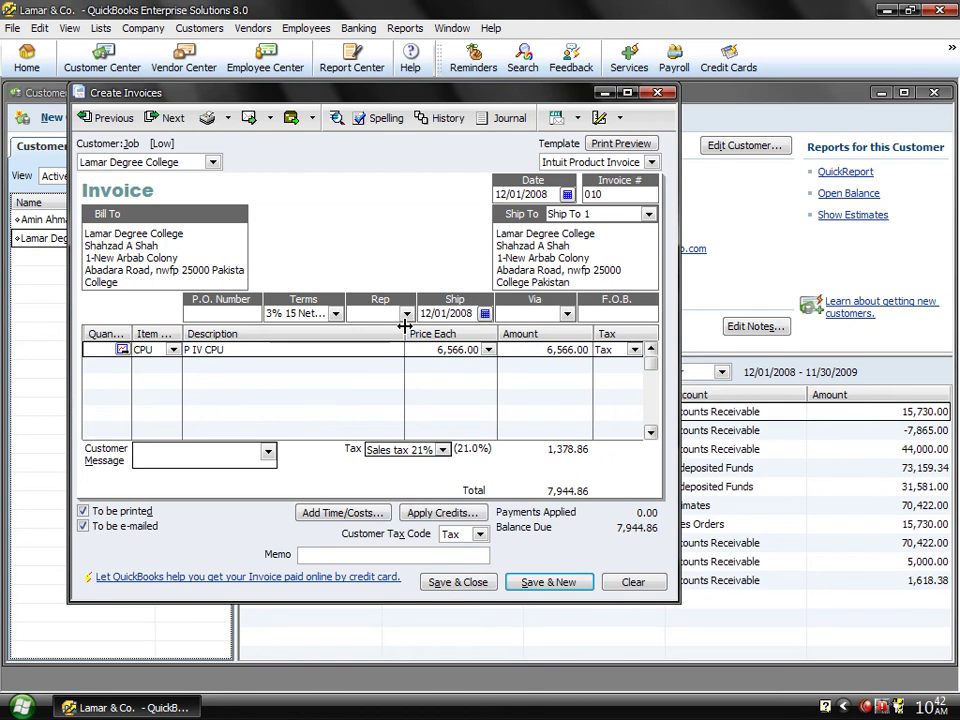
{"action": "left_click", "coordinate": [622, 581]}
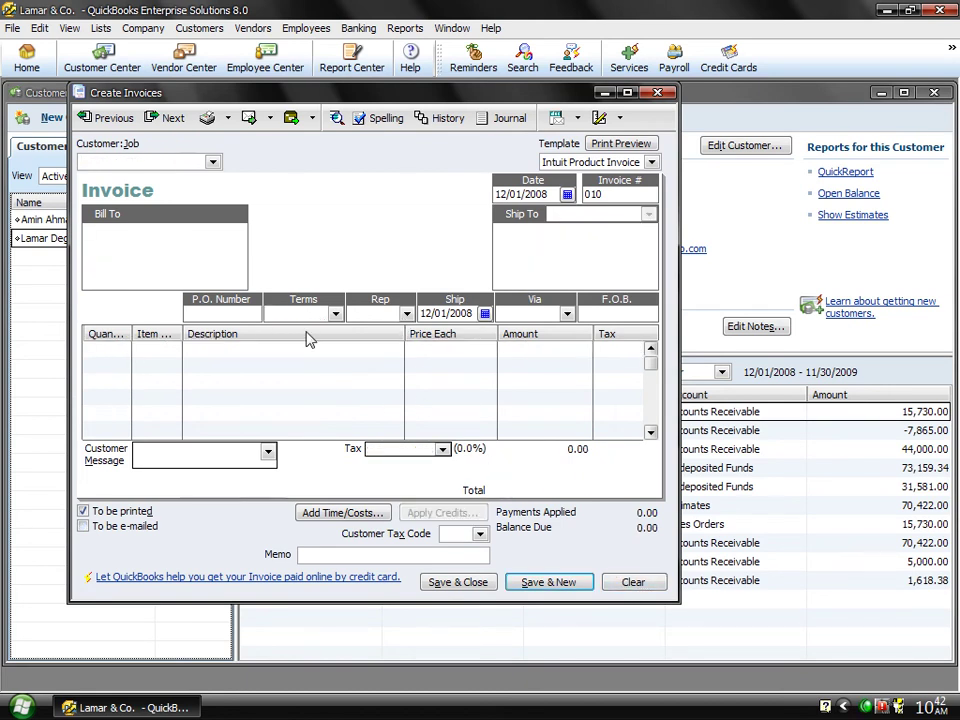
Step: Check the CPU item's price on a draft invoice for the High-level customer without adding billable time, and close it unrecorded
{"action": "left_click", "coordinate": [212, 162]}
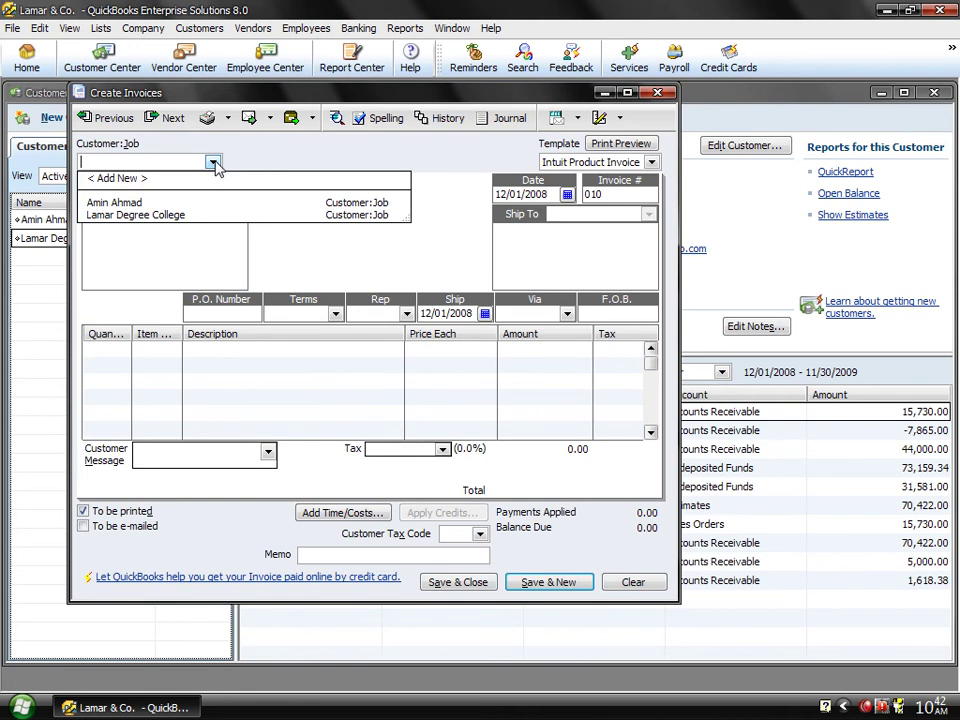
{"action": "left_click", "coordinate": [118, 207]}
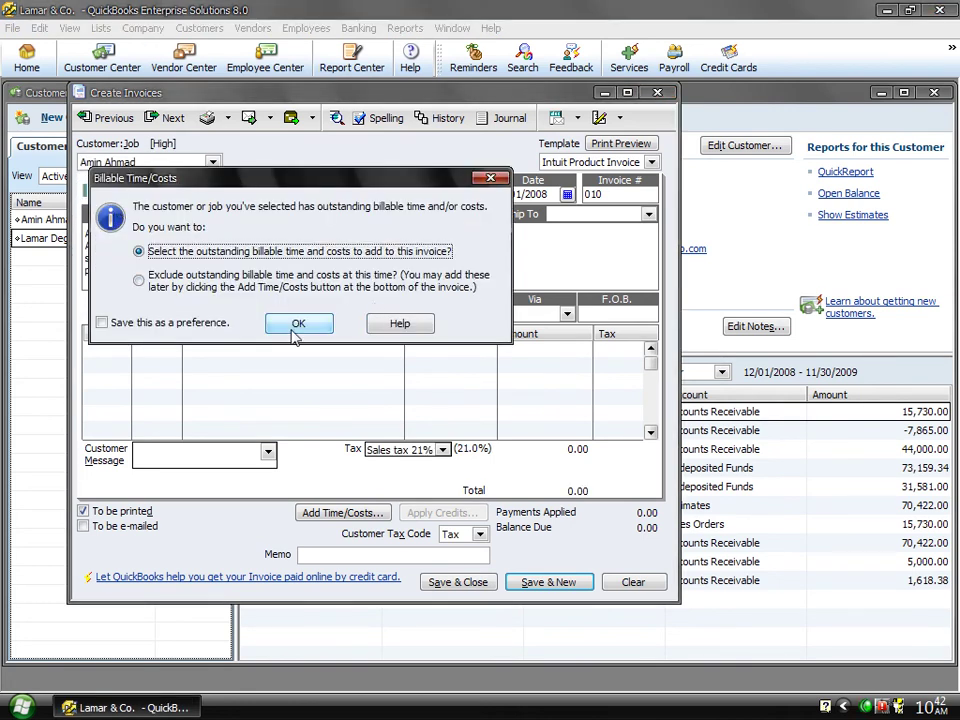
{"action": "left_click", "coordinate": [294, 333]}
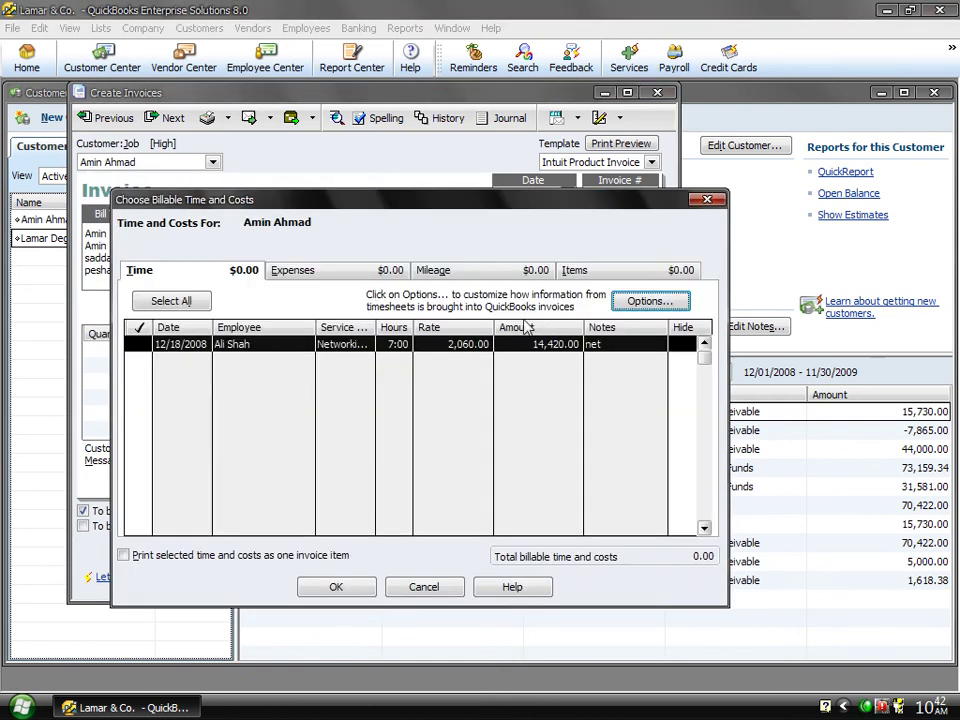
{"action": "left_click", "coordinate": [708, 200]}
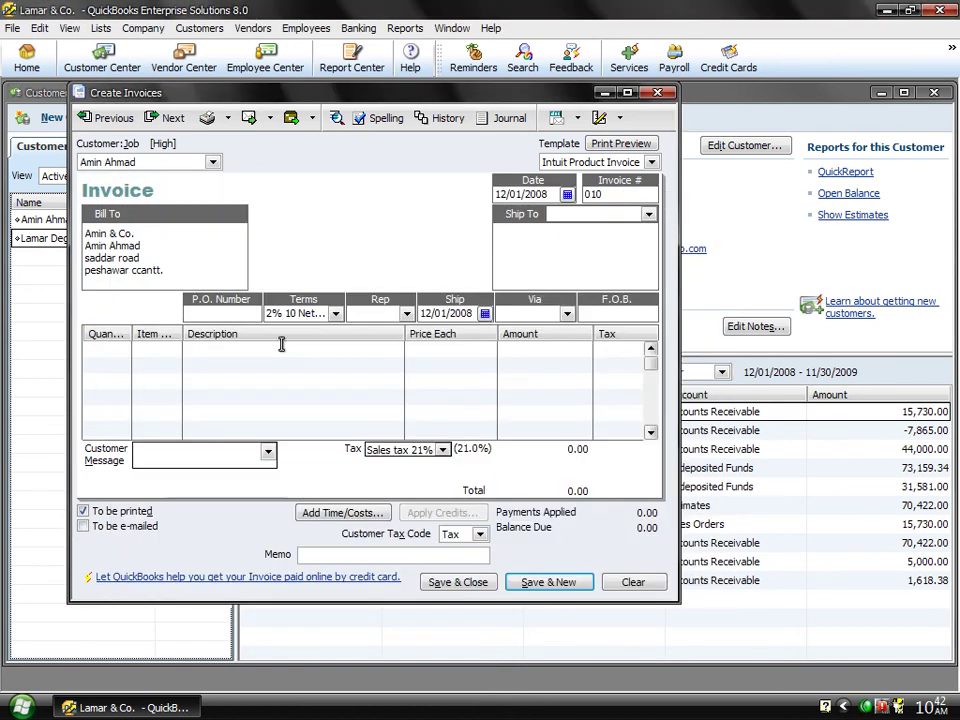
{"action": "left_click", "coordinate": [174, 347]}
{"action": "left_click", "coordinate": [174, 349]}
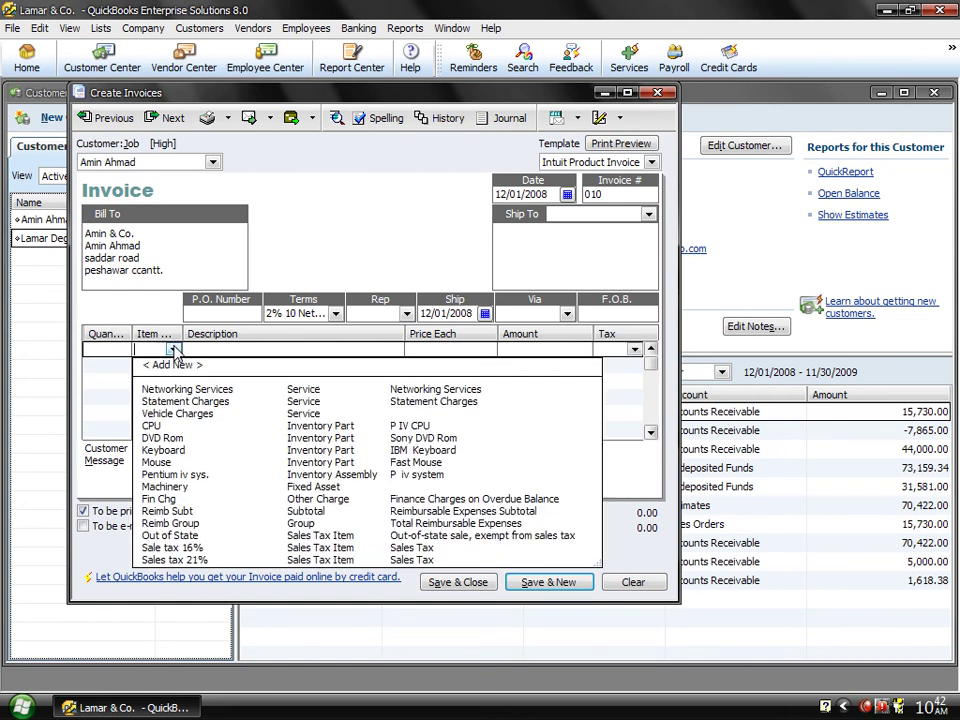
{"action": "left_click", "coordinate": [152, 426]}
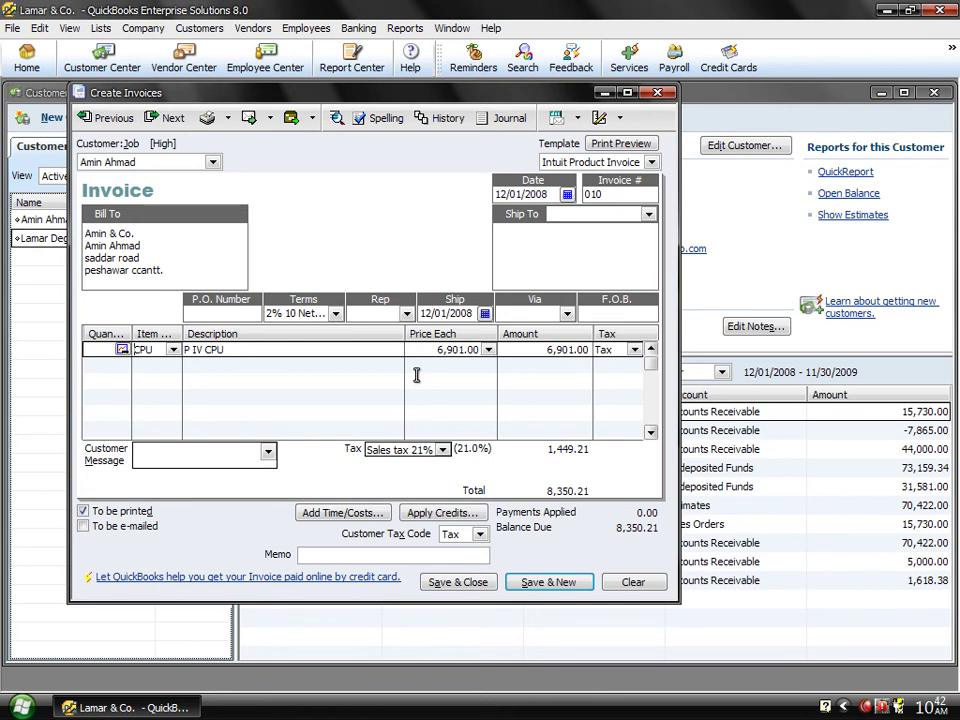
{"action": "left_click", "coordinate": [655, 94]}
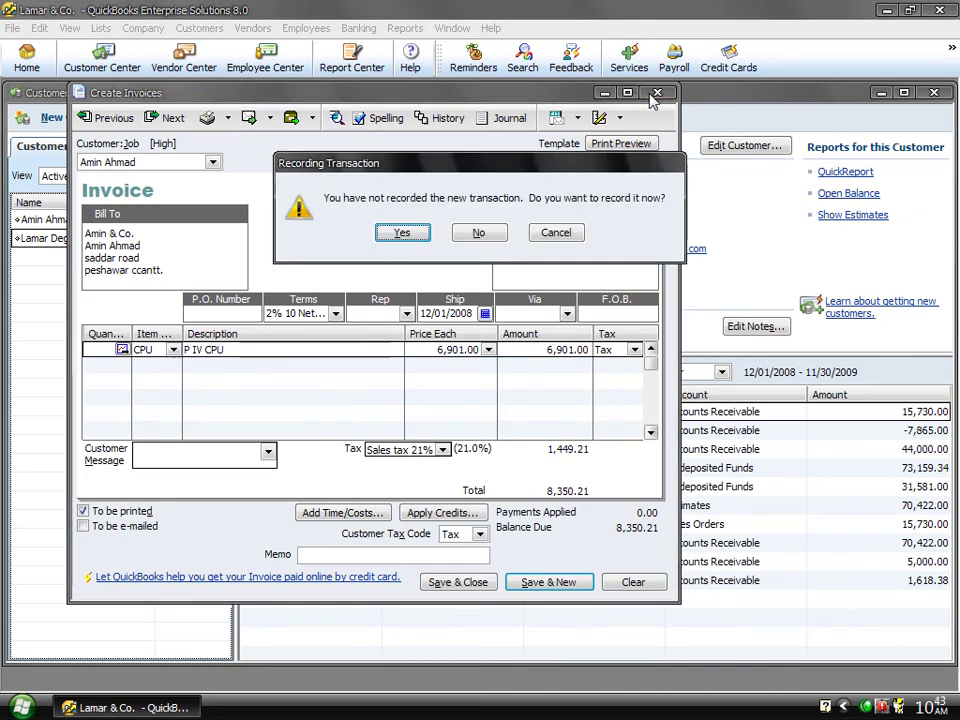
{"action": "left_click", "coordinate": [478, 234]}
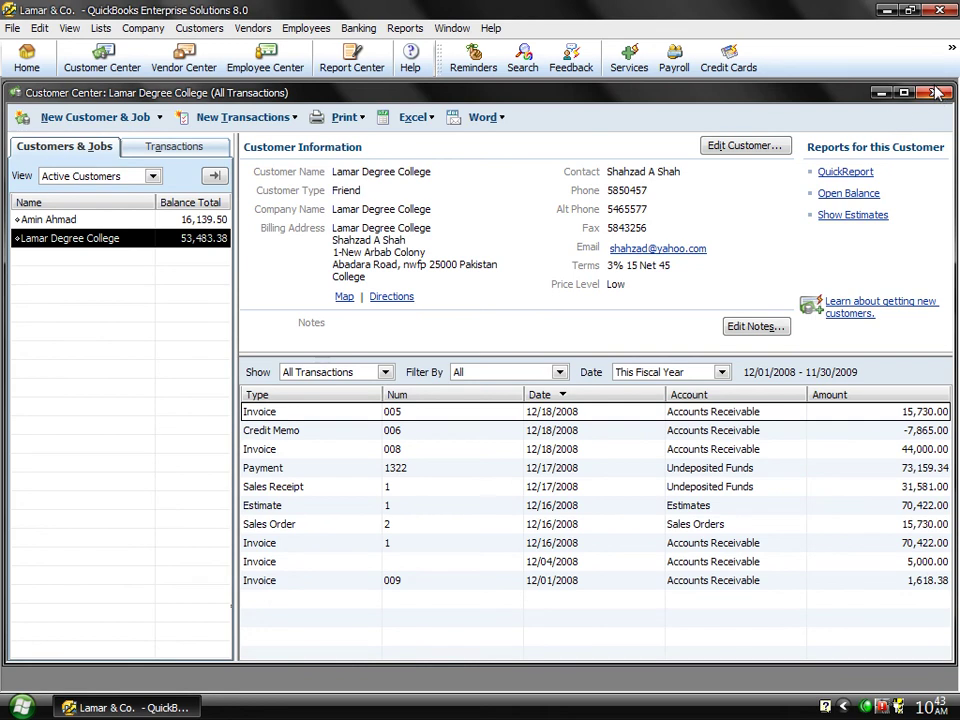
Step: Close the Customer Center and Price Level List, and open the Custom S.O. Invoice template for customization
{"action": "left_click", "coordinate": [935, 93]}
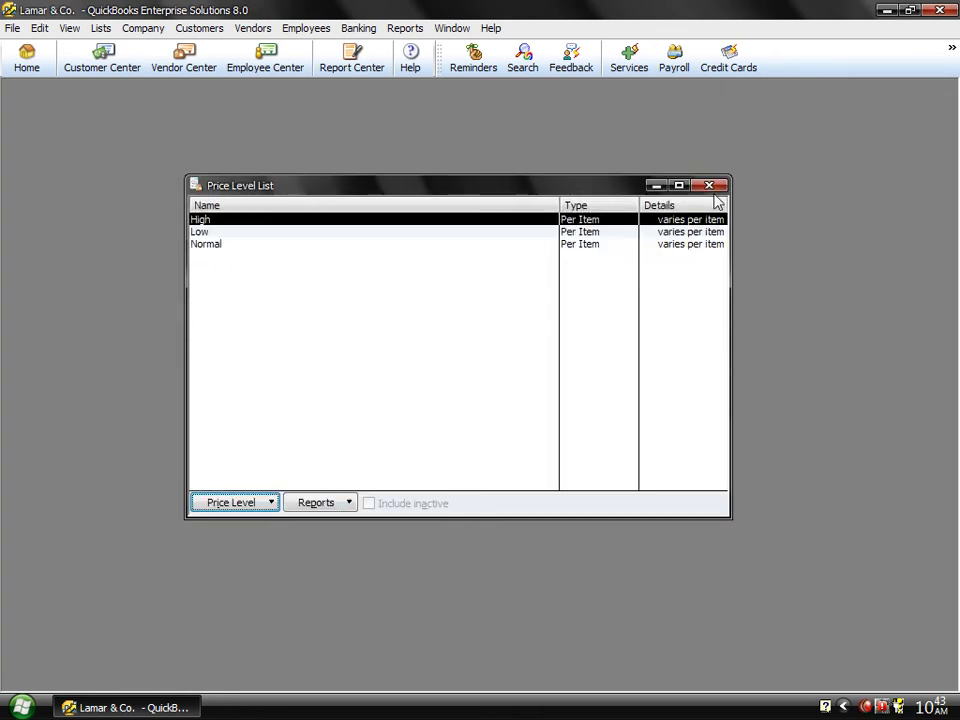
{"action": "left_click", "coordinate": [710, 186]}
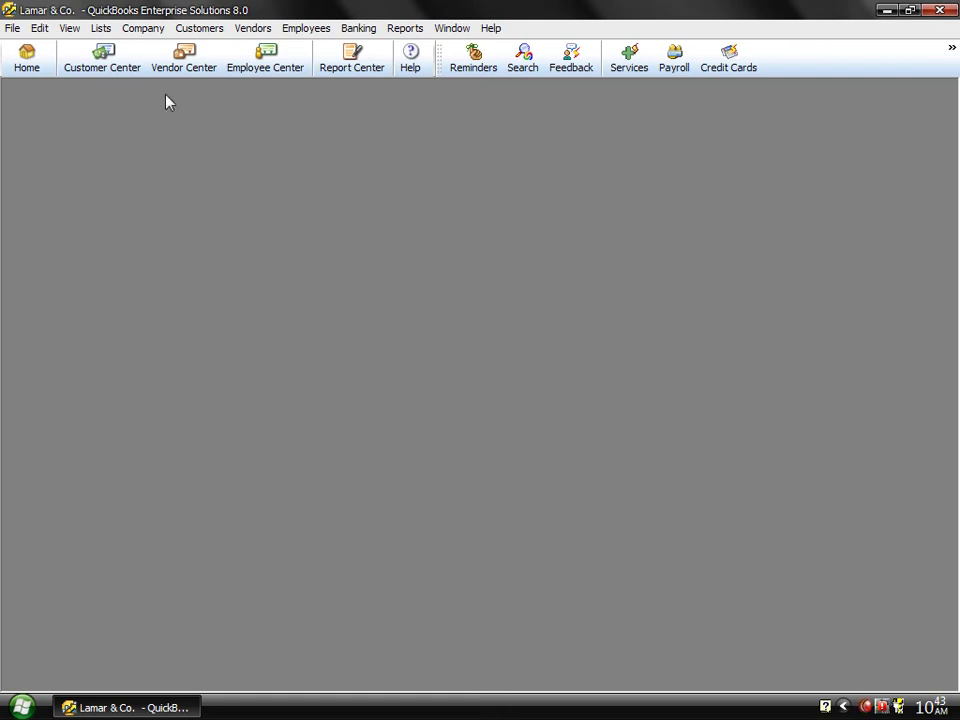
{"action": "left_click", "coordinate": [103, 29]}
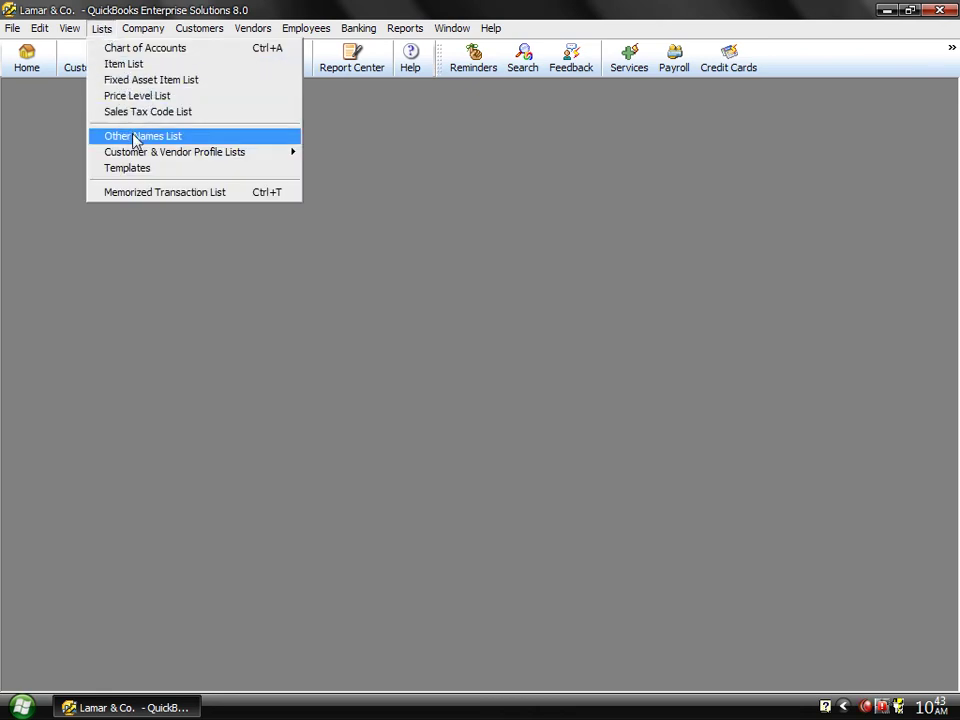
{"action": "mouse_move", "coordinate": [143, 157]}
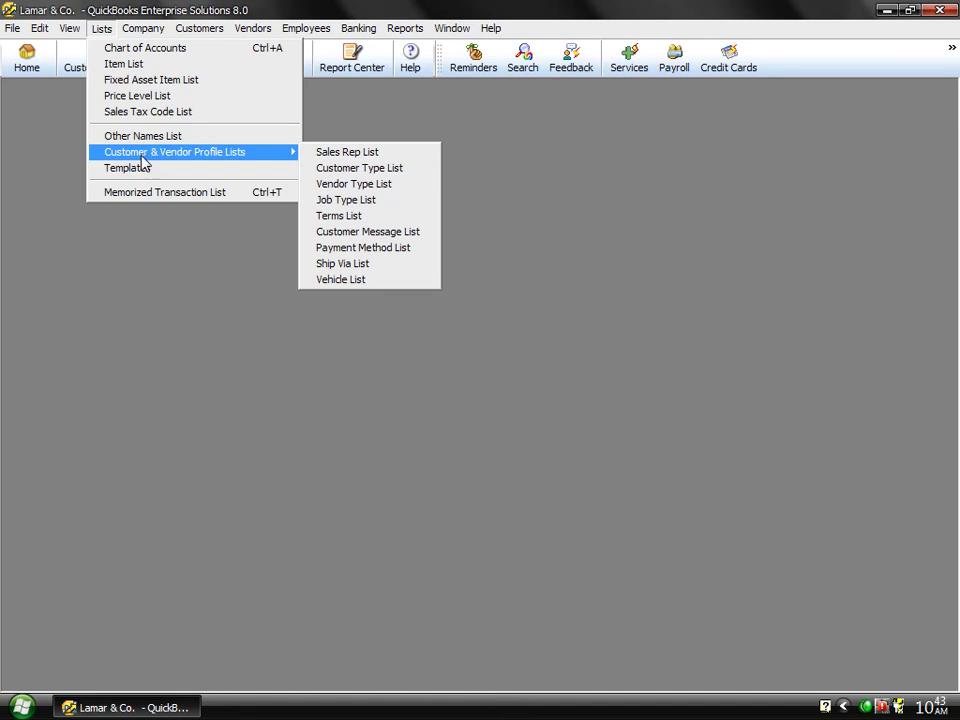
{"action": "left_click", "coordinate": [143, 169]}
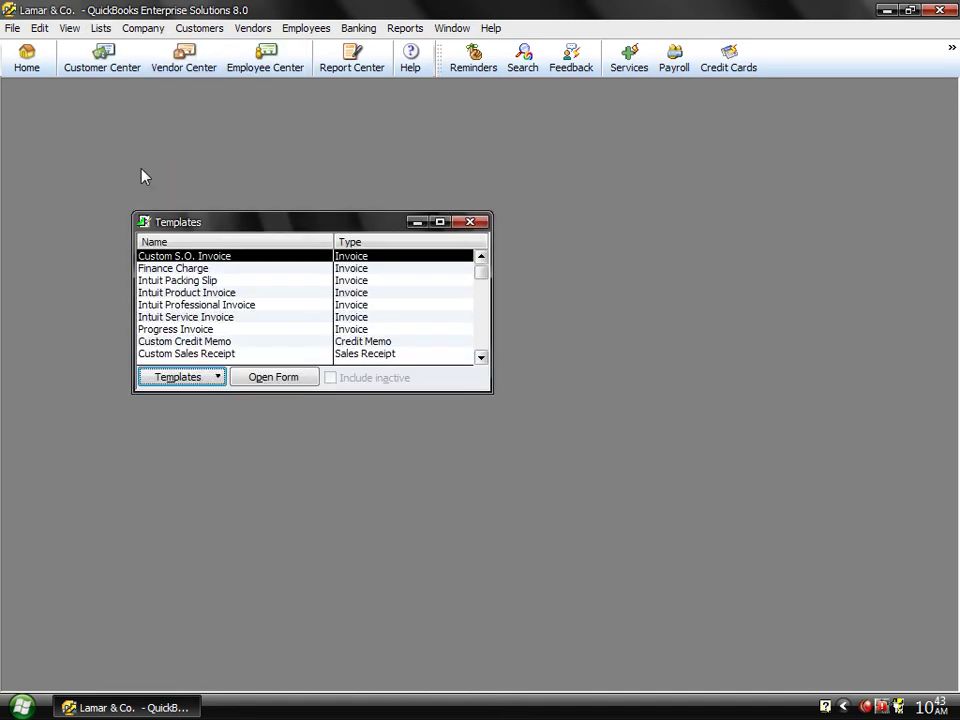
{"action": "double_click", "coordinate": [186, 258]}
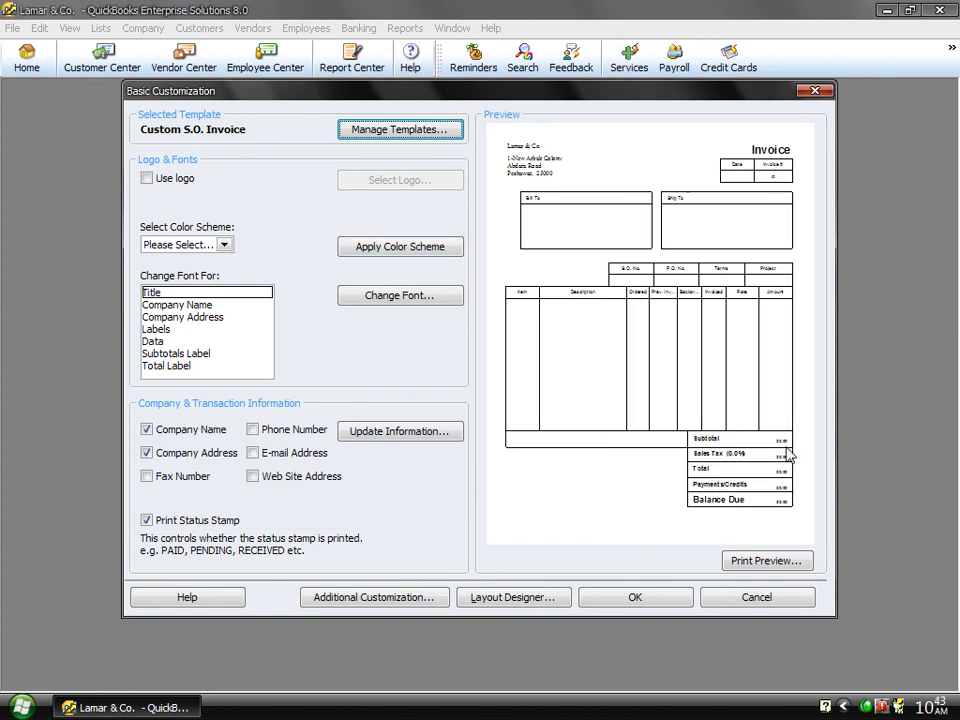
Step: Change the font color of the invoice template's title to Green
{"action": "left_click", "coordinate": [236, 292]}
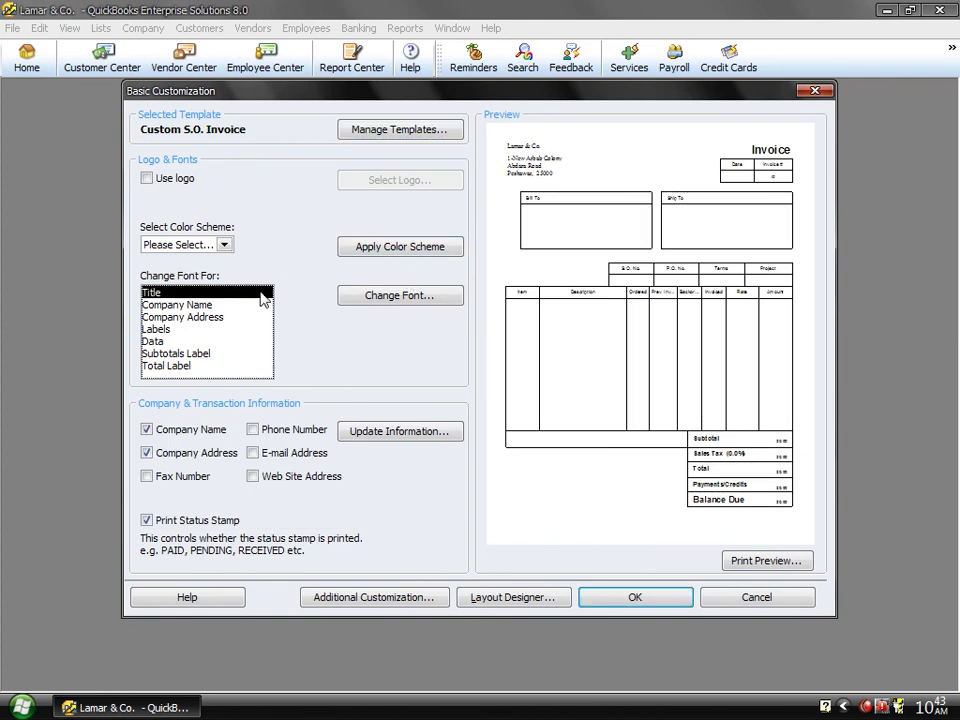
{"action": "left_click", "coordinate": [388, 258]}
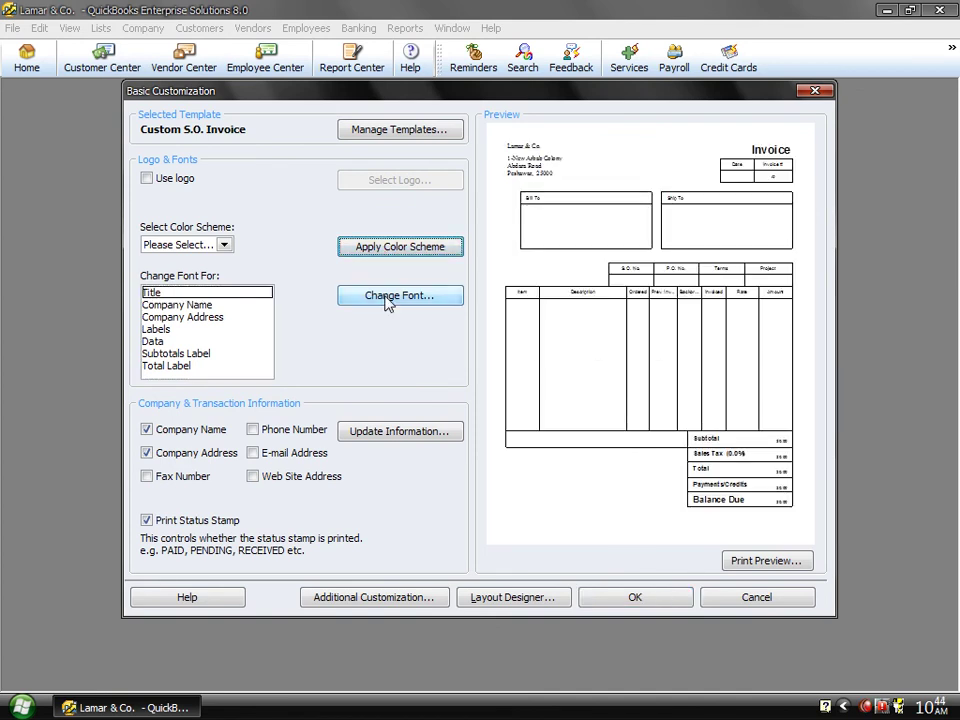
{"action": "left_click", "coordinate": [388, 298]}
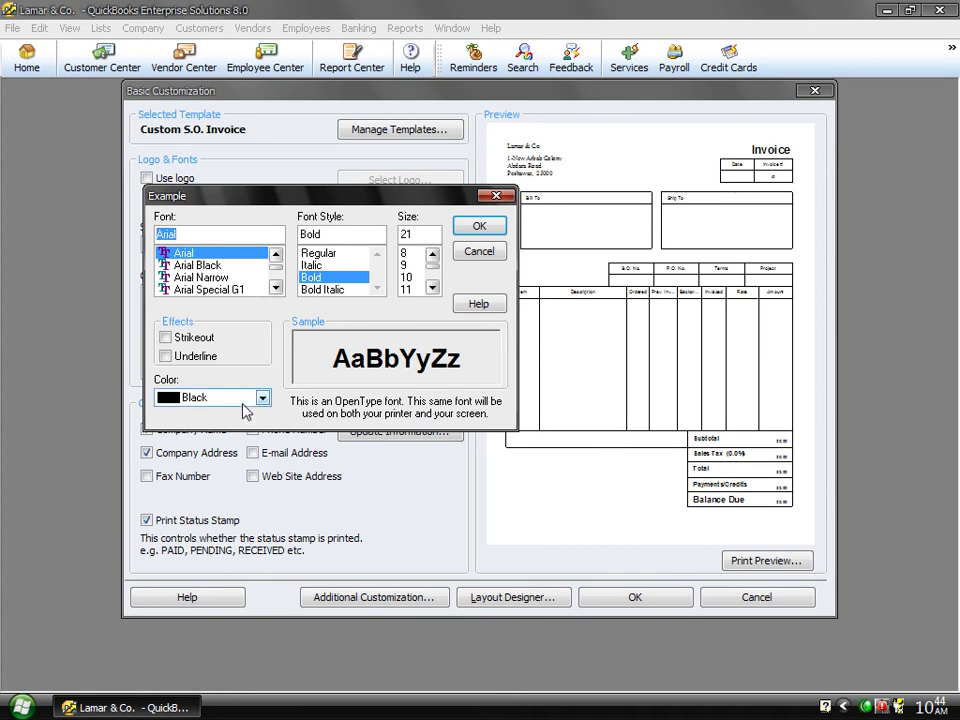
{"action": "left_click", "coordinate": [247, 400]}
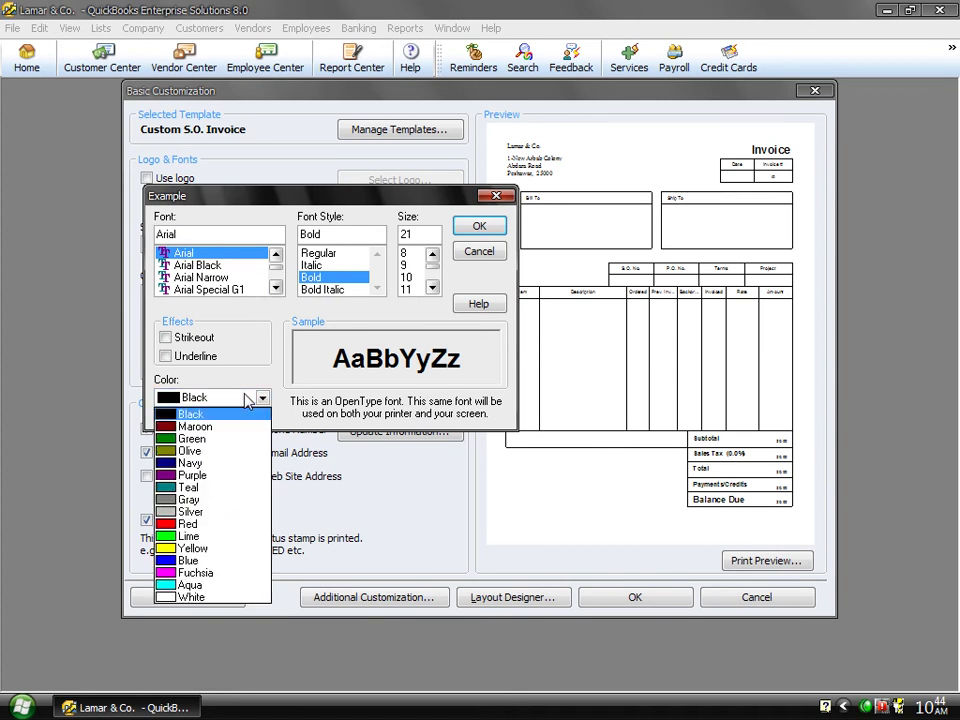
{"action": "left_click", "coordinate": [197, 441]}
{"action": "left_click", "coordinate": [462, 232]}
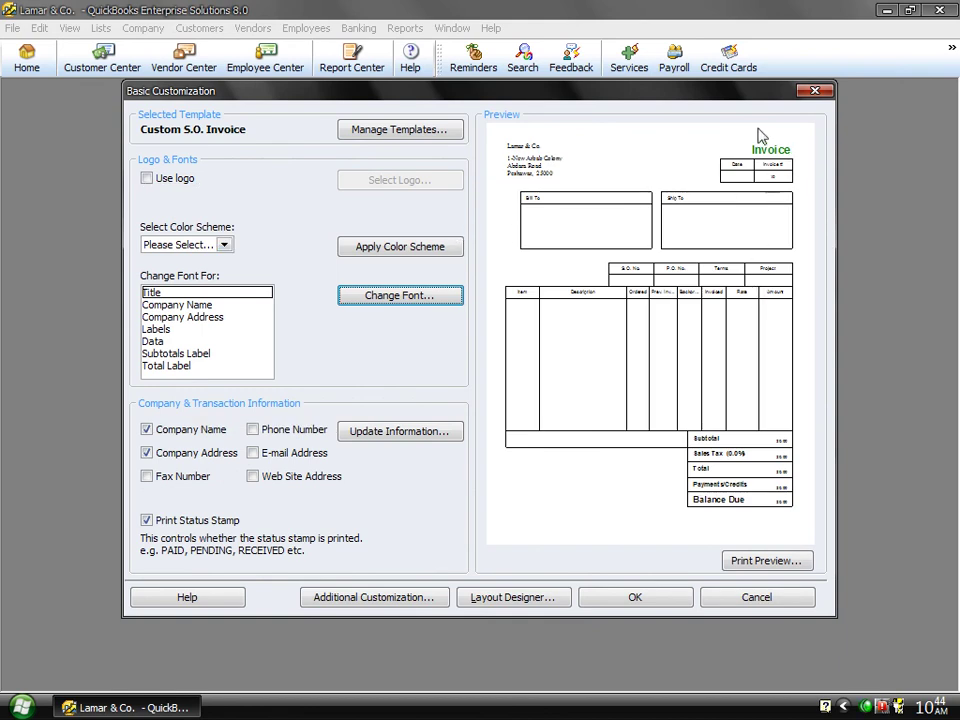
Step: Change the font color of the invoice template's company name to Navy
{"action": "left_click", "coordinate": [198, 305]}
{"action": "left_click", "coordinate": [370, 294]}
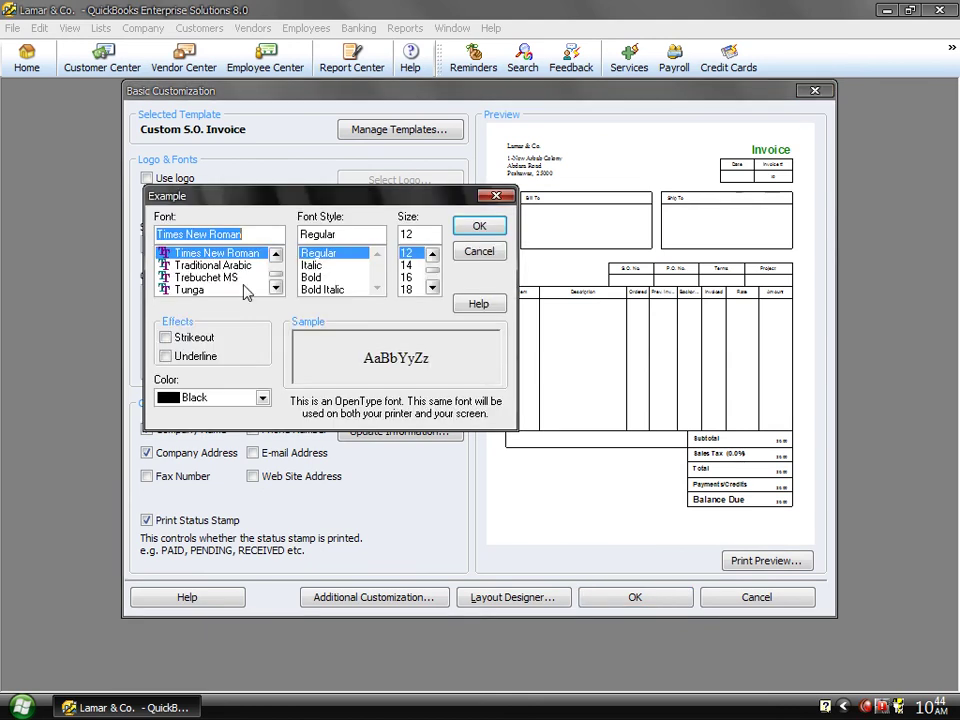
{"action": "left_click", "coordinate": [266, 398]}
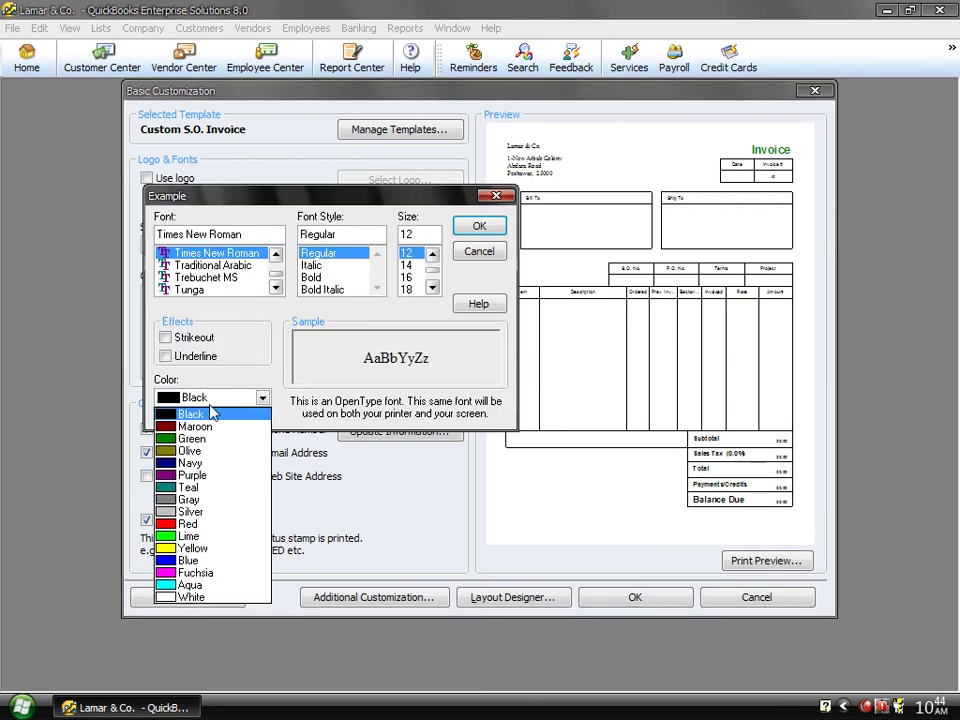
{"action": "left_click", "coordinate": [190, 463]}
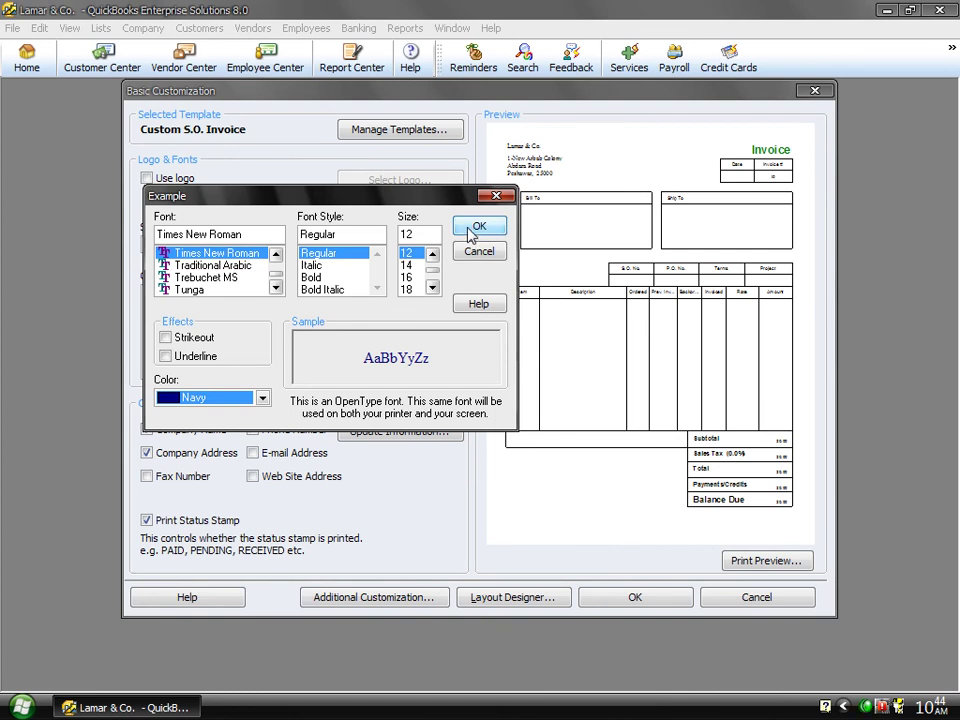
{"action": "left_click", "coordinate": [481, 230]}
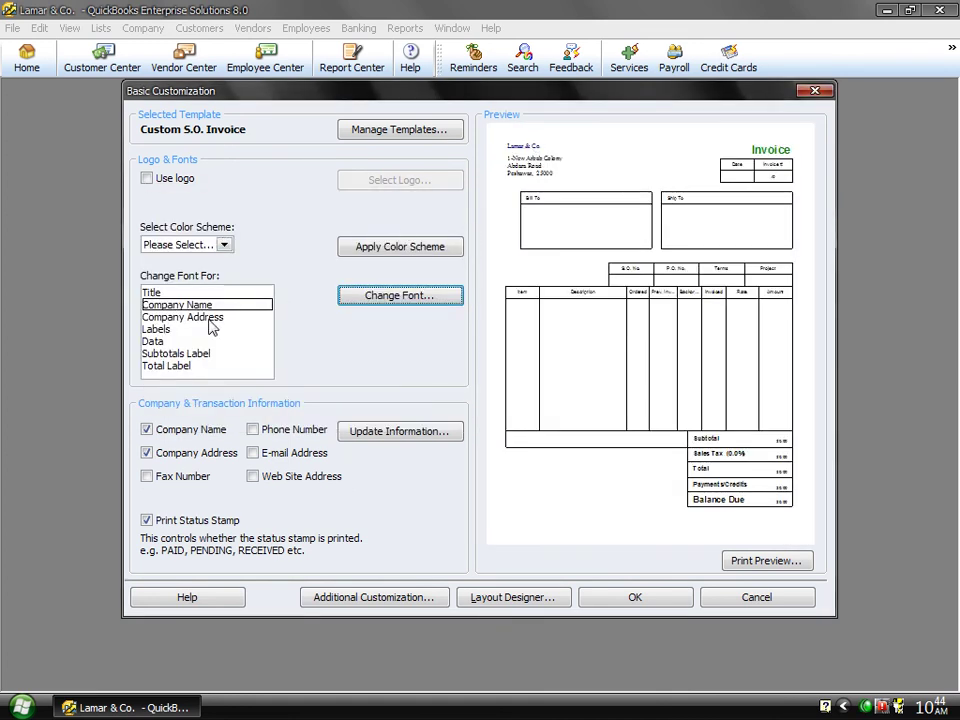
Step: Try a Red font color for the template's company address, and close the customization and template list without saving
{"action": "left_click", "coordinate": [176, 317]}
{"action": "left_click", "coordinate": [368, 303]}
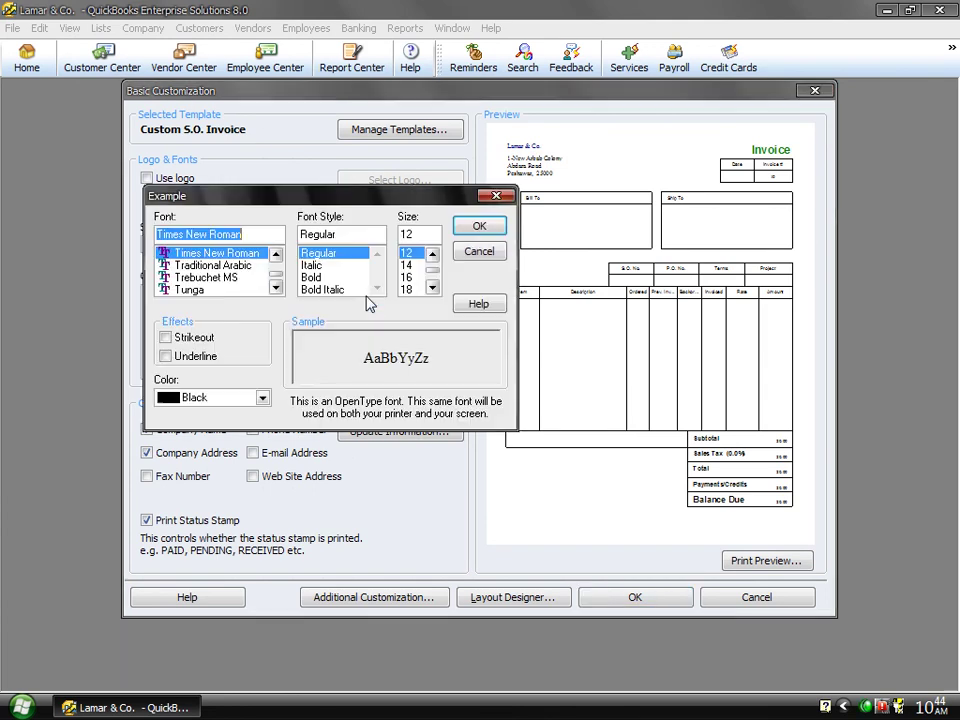
{"action": "left_click", "coordinate": [262, 397]}
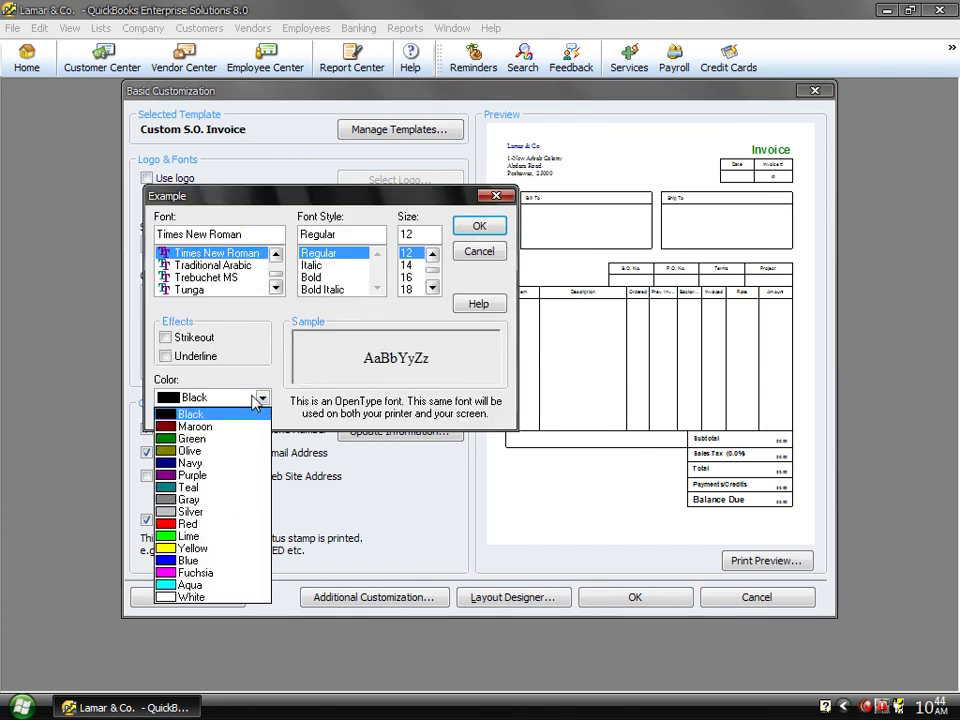
{"action": "left_click", "coordinate": [188, 524]}
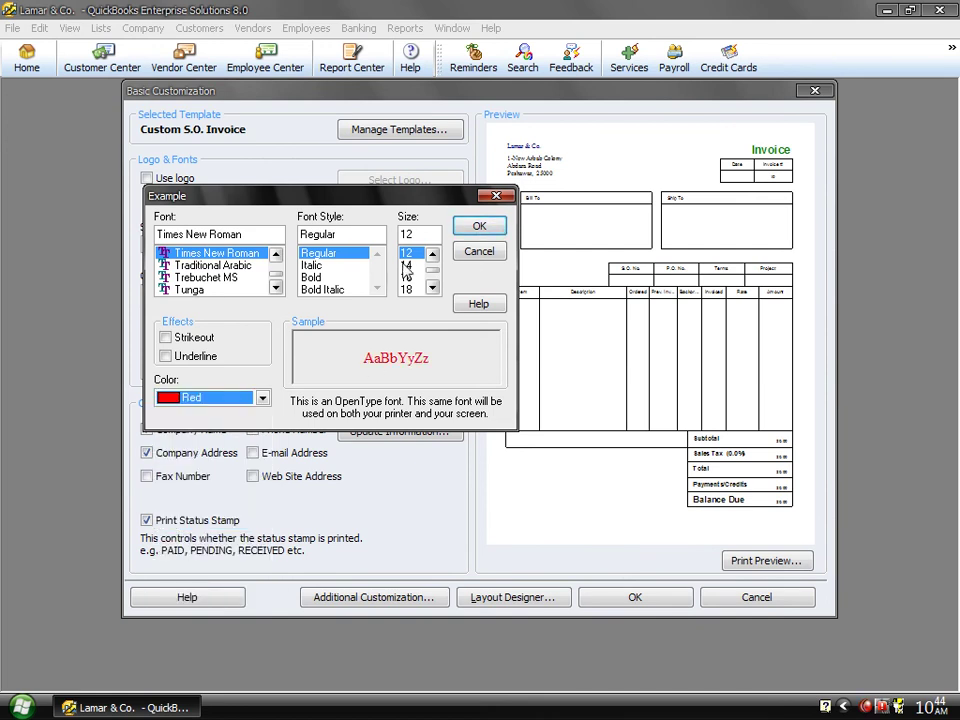
{"action": "left_click", "coordinate": [480, 228]}
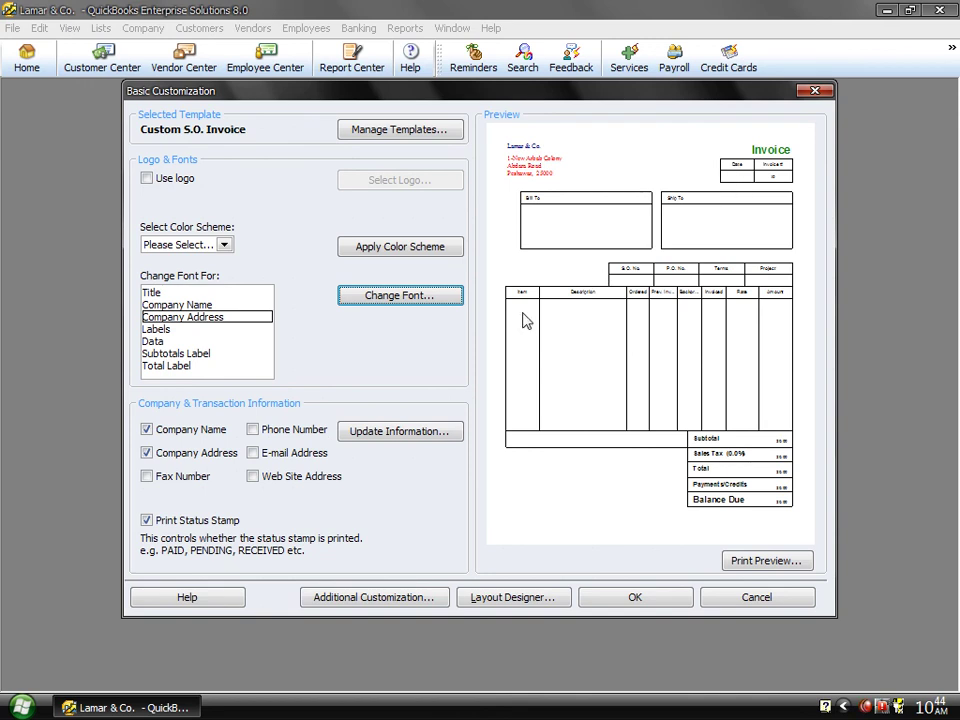
{"action": "left_click", "coordinate": [757, 598]}
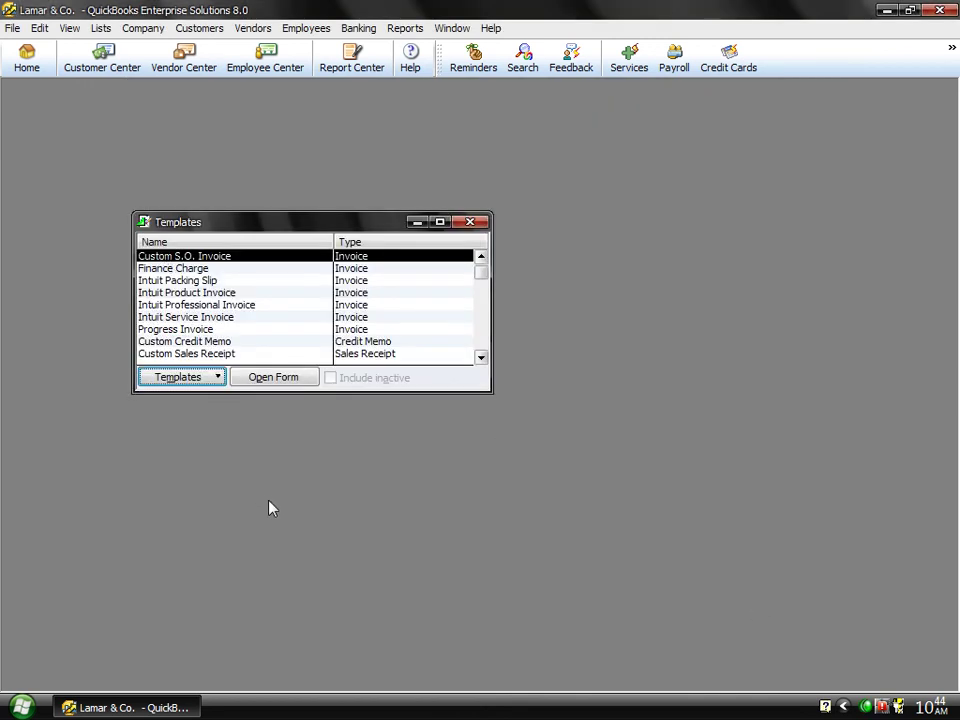
{"action": "left_click", "coordinate": [471, 222]}
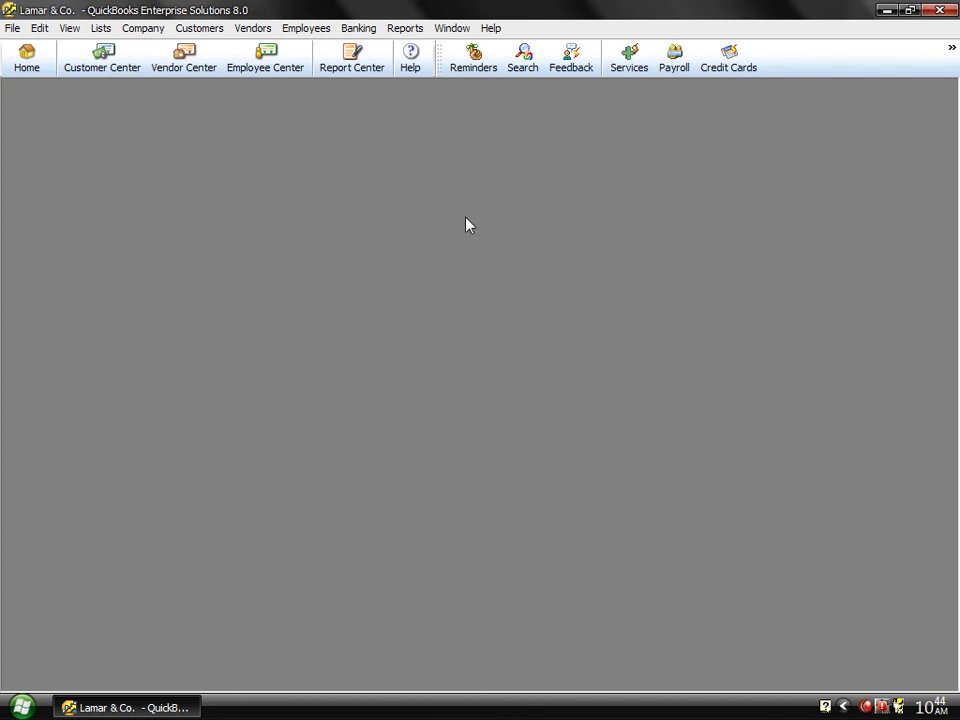
Step: Create a memorized transaction group named Memo with a weekly reminder and 12/26/2008 as the next date
{"action": "left_click", "coordinate": [101, 28]}
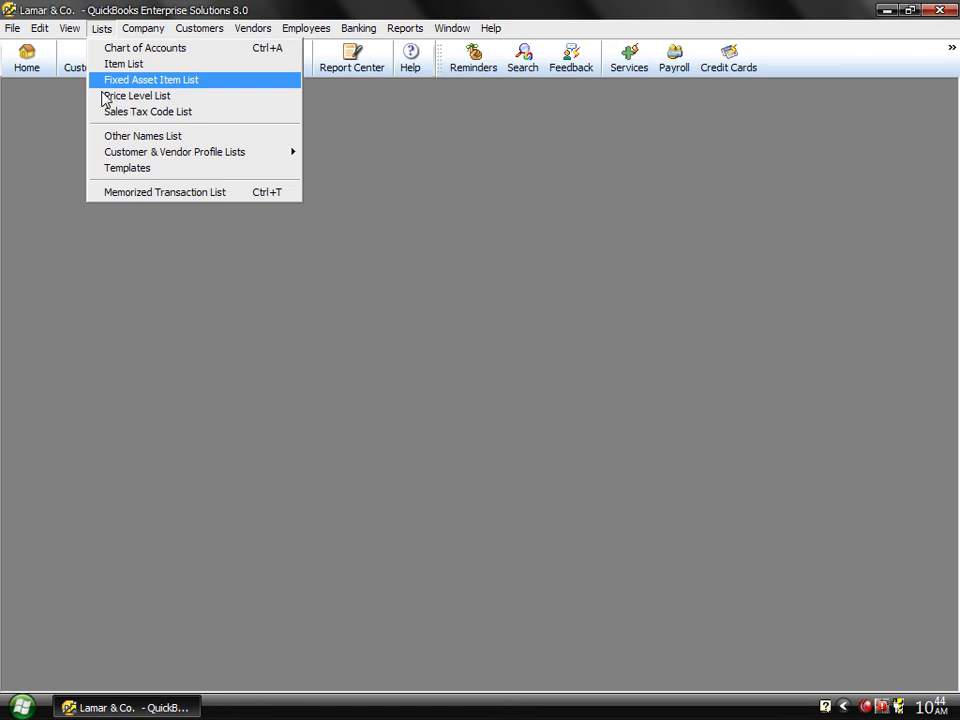
{"action": "left_click", "coordinate": [114, 192]}
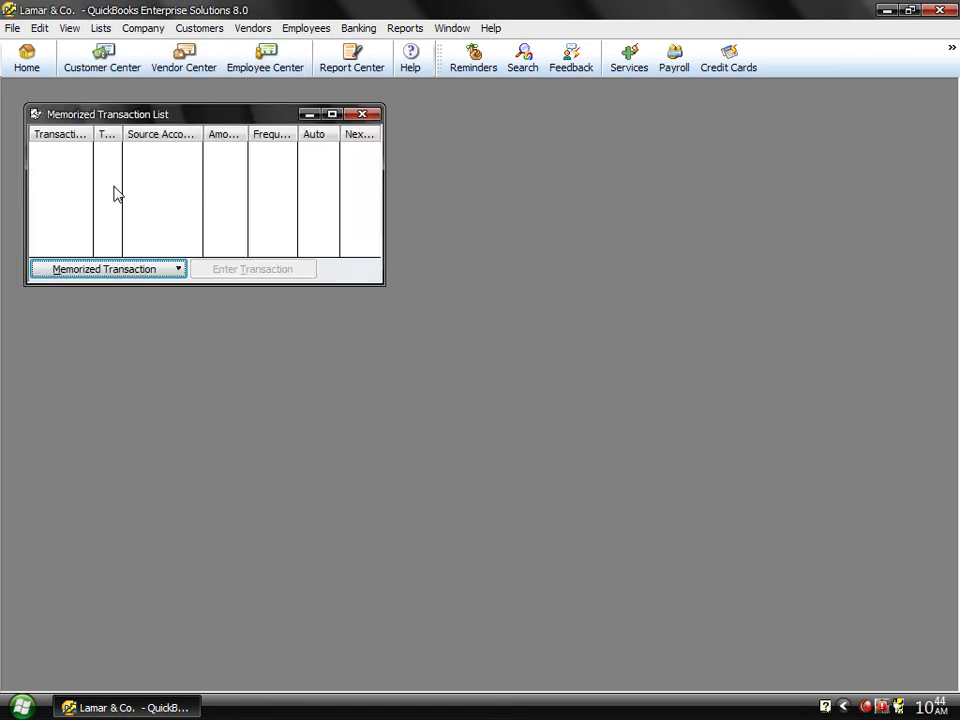
{"action": "left_click", "coordinate": [103, 272]}
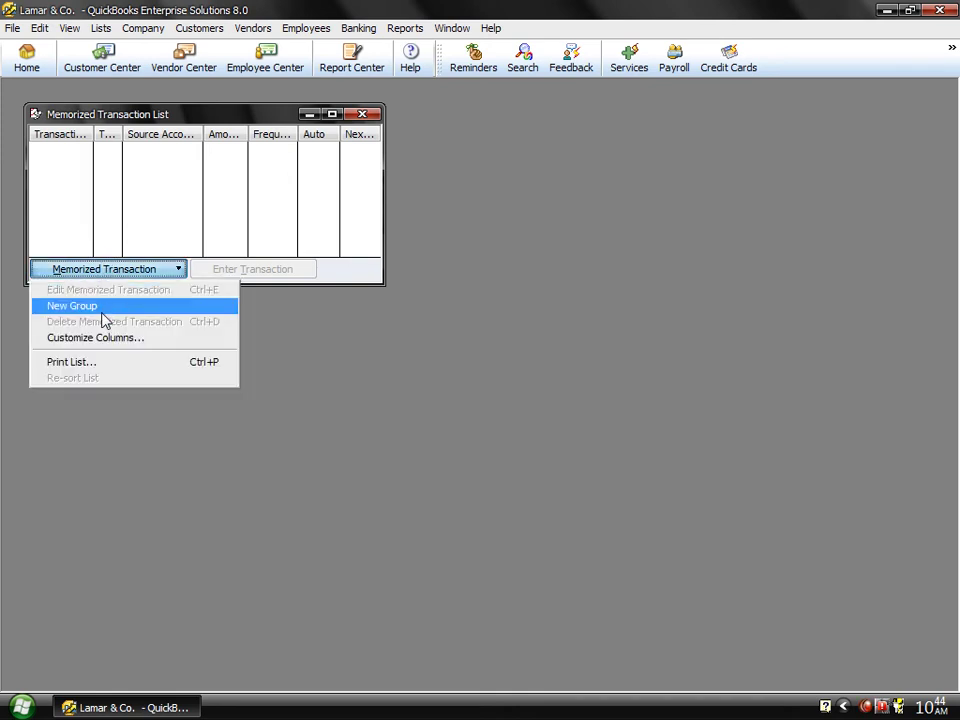
{"action": "left_click", "coordinate": [102, 312]}
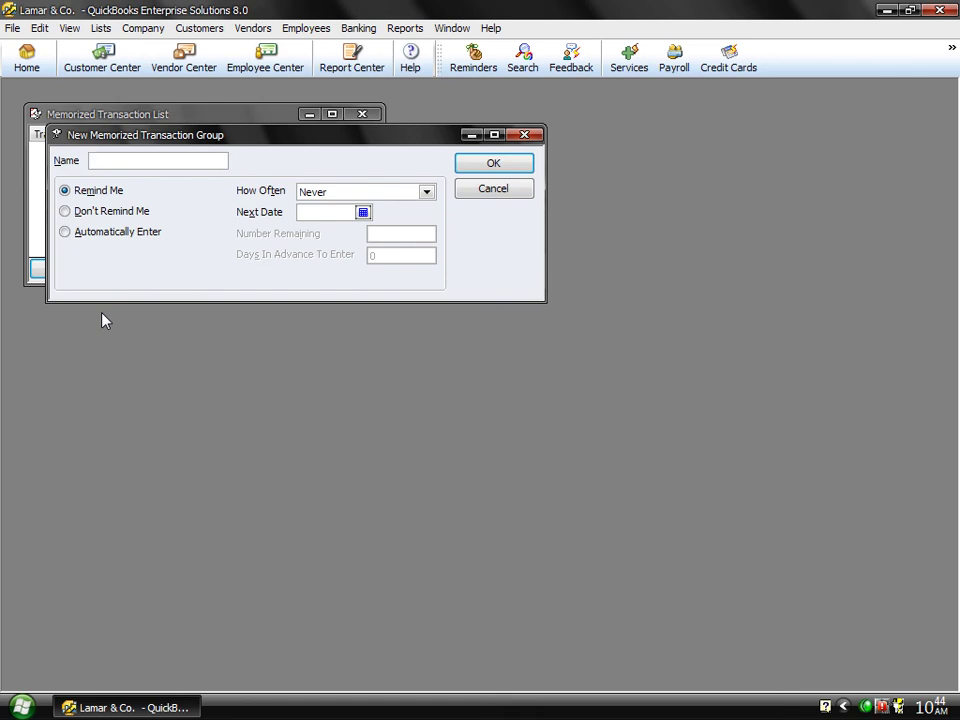
{"action": "type", "text": "Memo"}
{"action": "left_click", "coordinate": [427, 193]}
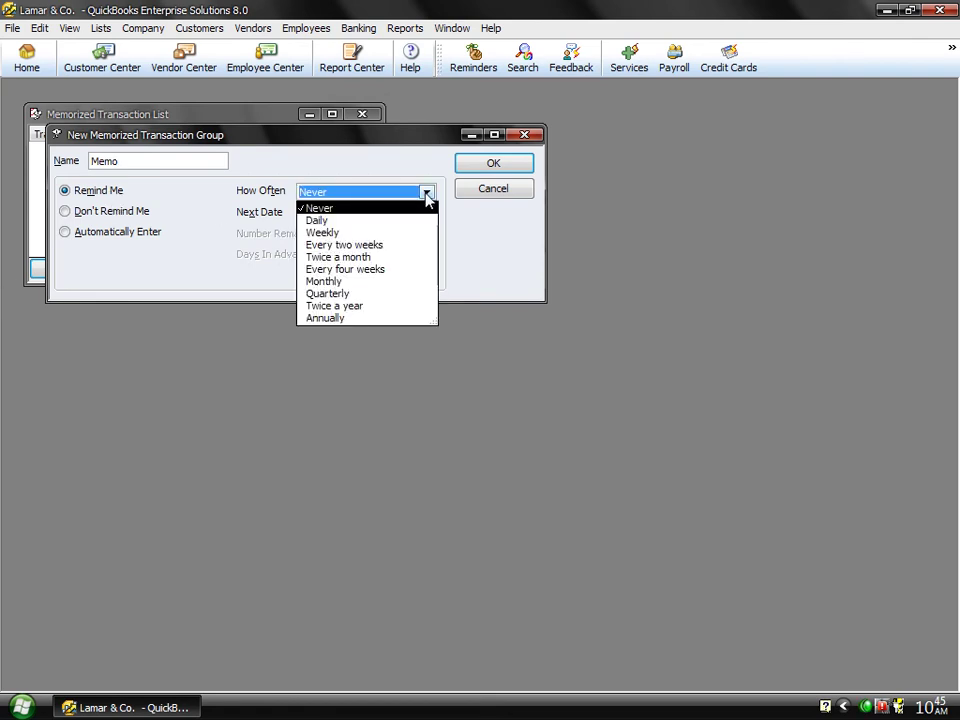
{"action": "left_click", "coordinate": [352, 233]}
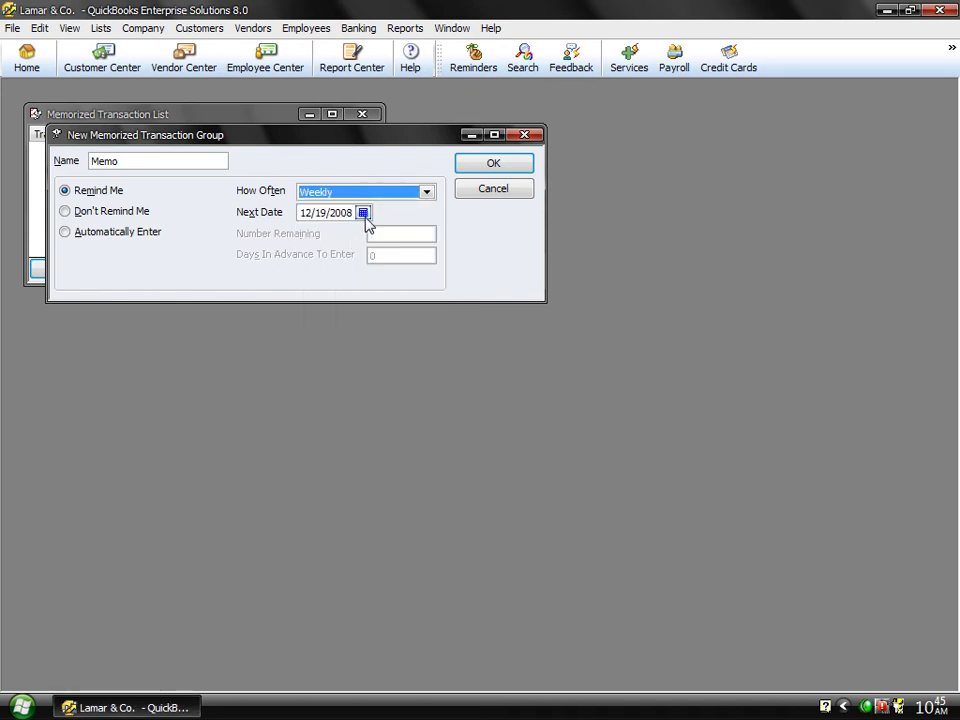
{"action": "left_click", "coordinate": [363, 213]}
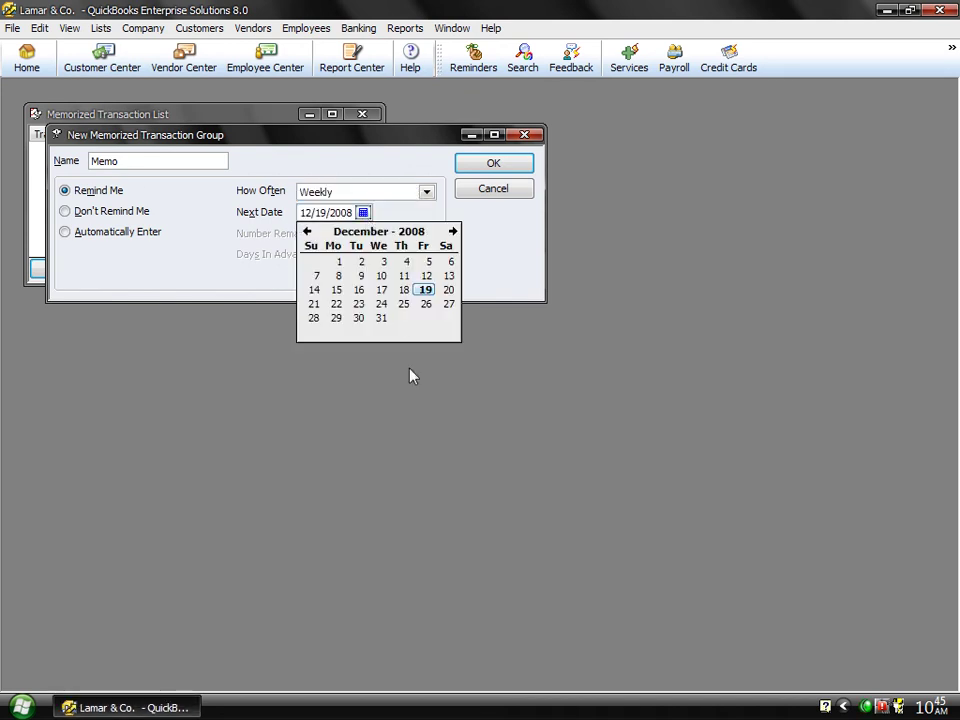
{"action": "left_click", "coordinate": [426, 304]}
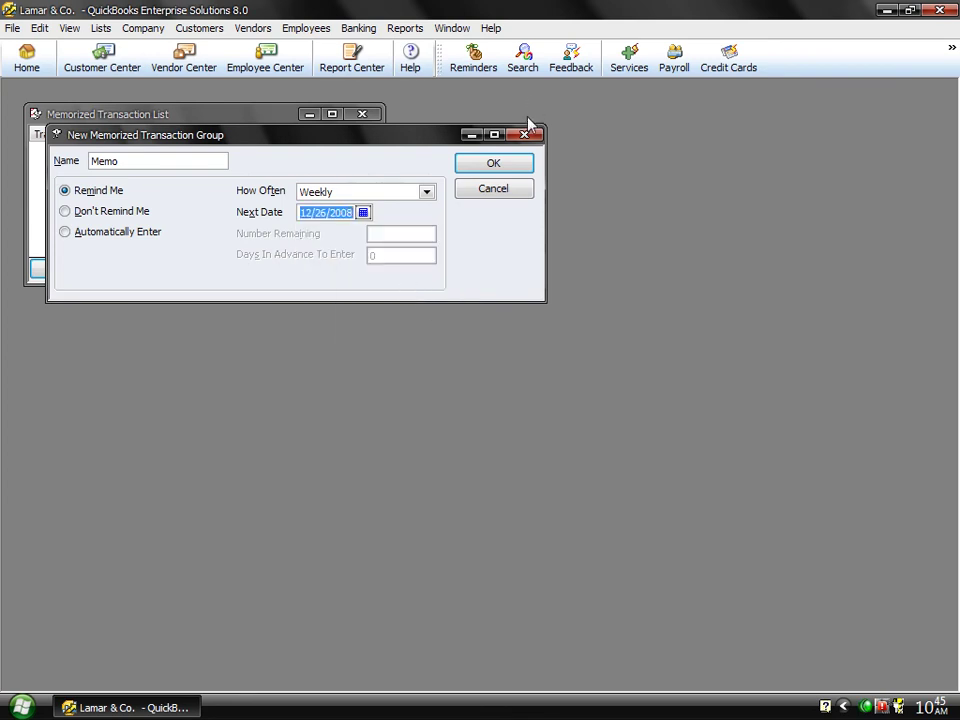
{"action": "left_click", "coordinate": [504, 172]}
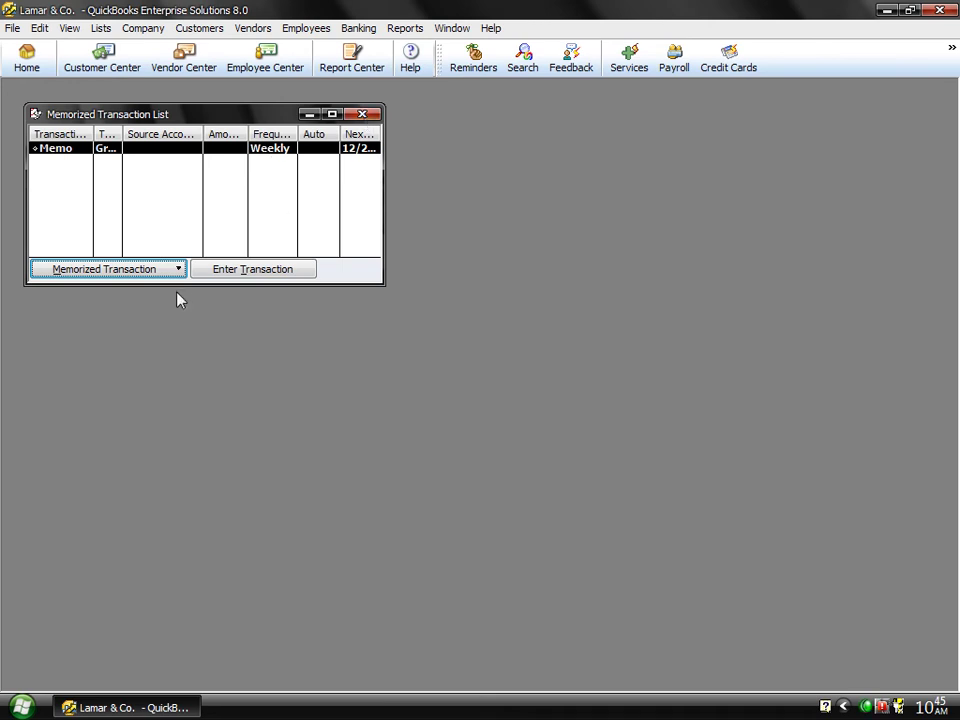
Step: Enter the transactions of the Memo group with the date 12/19/2008
{"action": "left_click", "coordinate": [214, 279]}
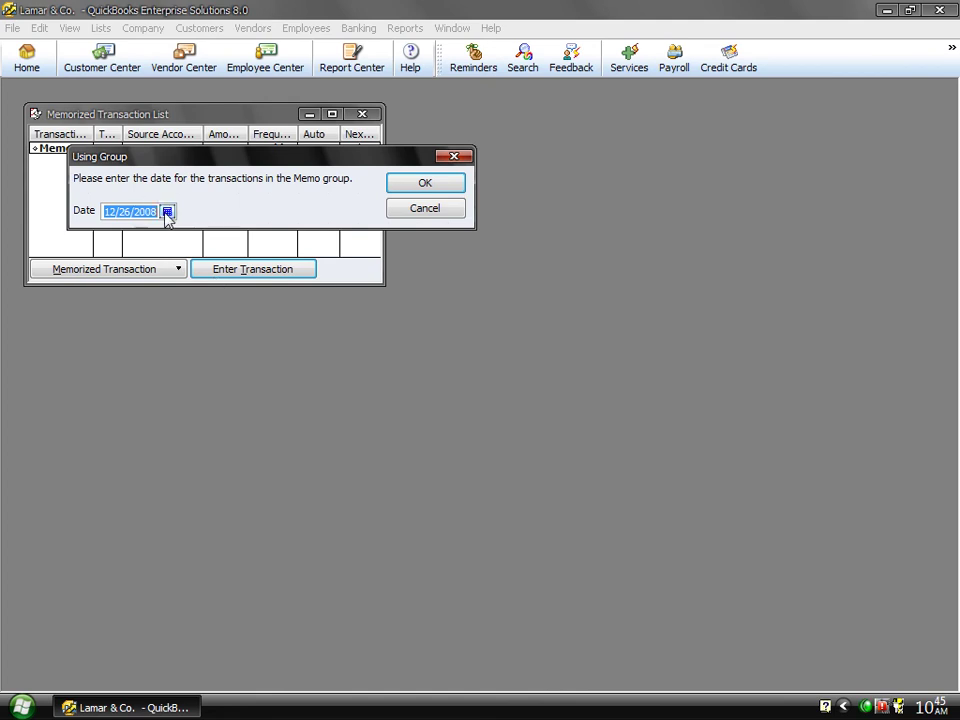
{"action": "left_click", "coordinate": [167, 211]}
{"action": "left_click", "coordinate": [230, 289]}
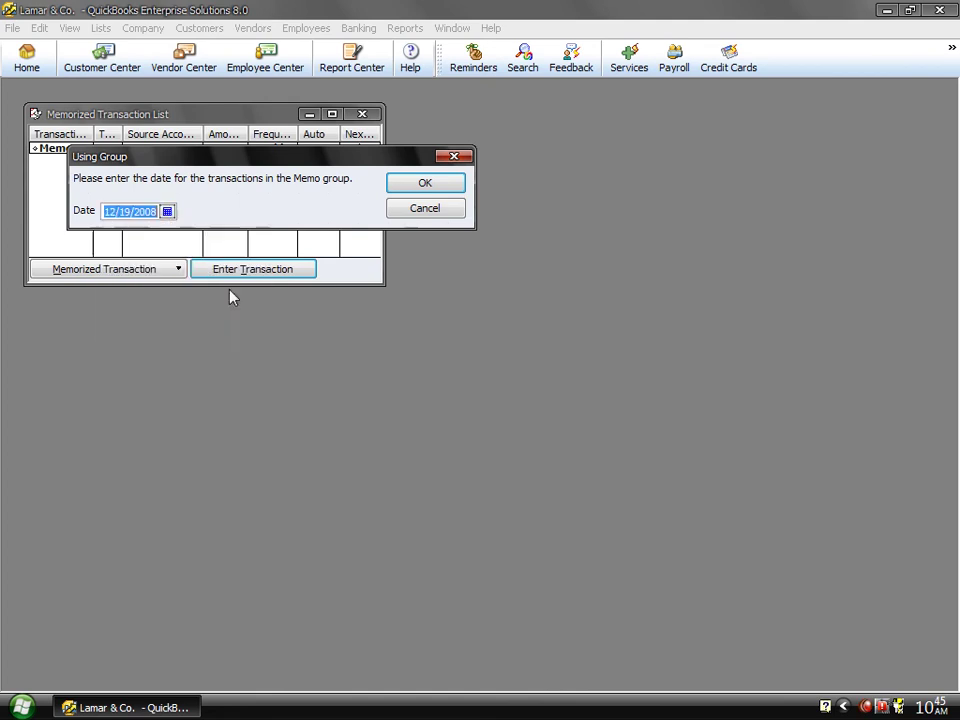
{"action": "left_click", "coordinate": [405, 187]}
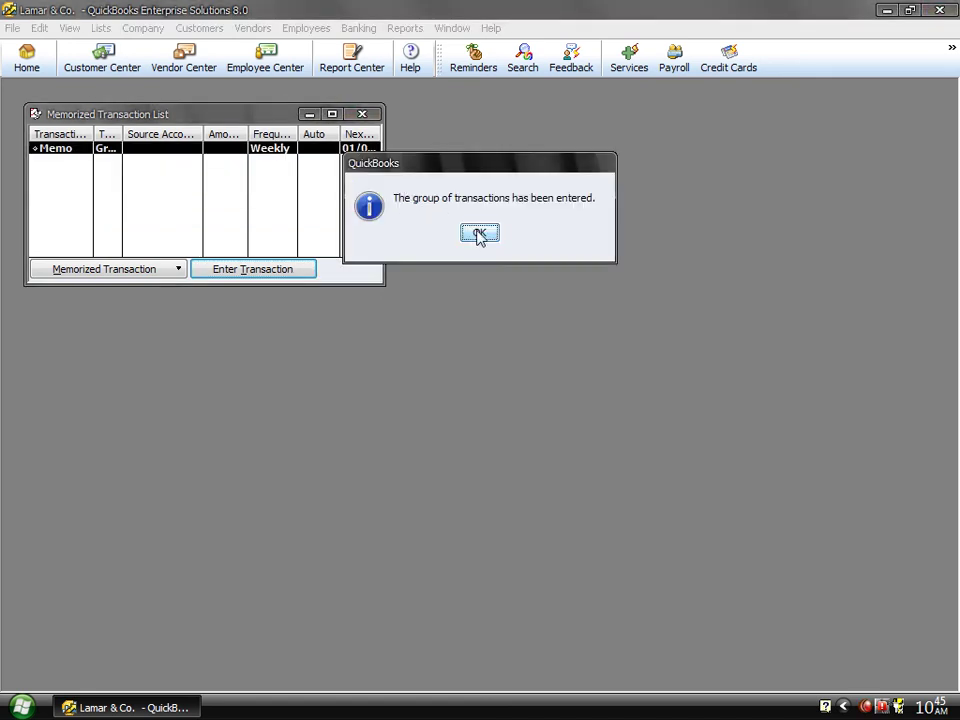
{"action": "left_click", "coordinate": [478, 235]}
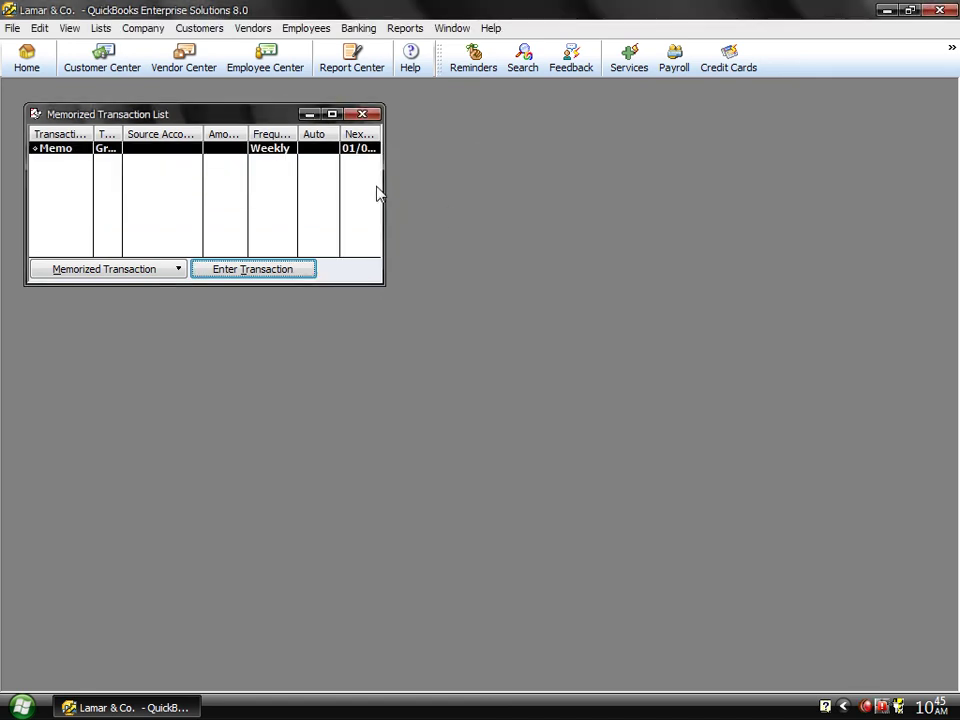
Step: Review the company's Reminders, and close them together with the Memorized Transaction List
{"action": "left_click", "coordinate": [140, 28]}
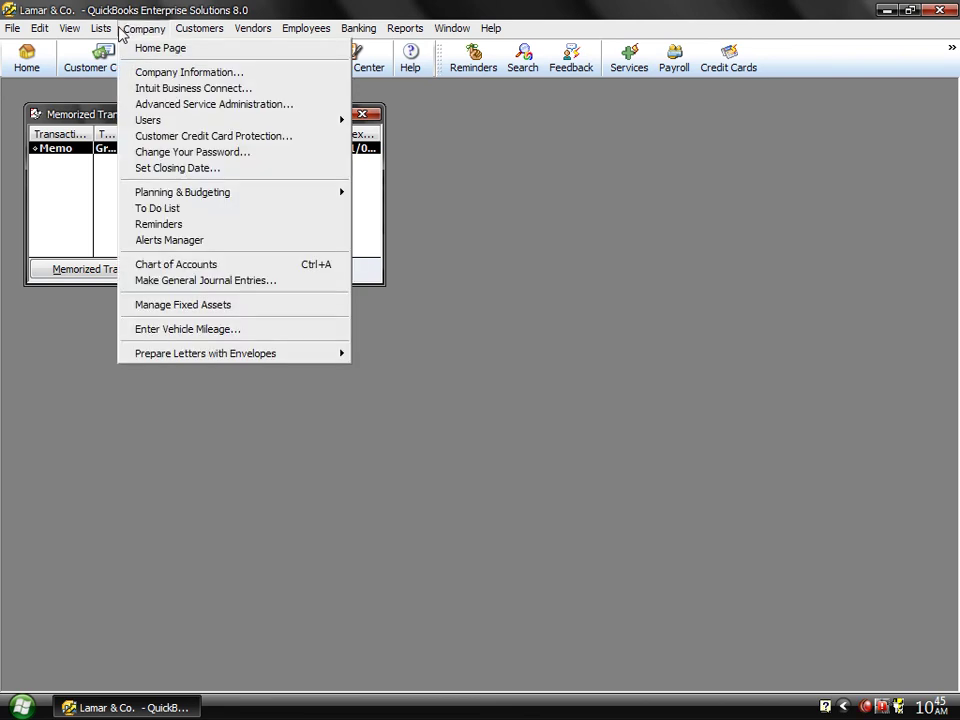
{"action": "left_click", "coordinate": [188, 225]}
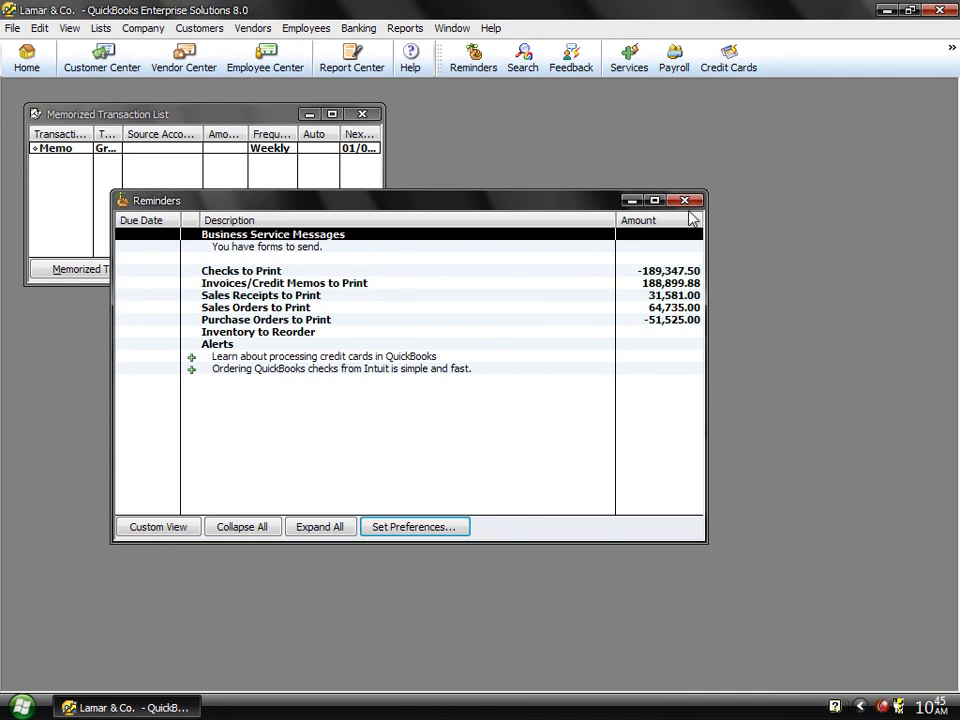
{"action": "left_click", "coordinate": [362, 114]}
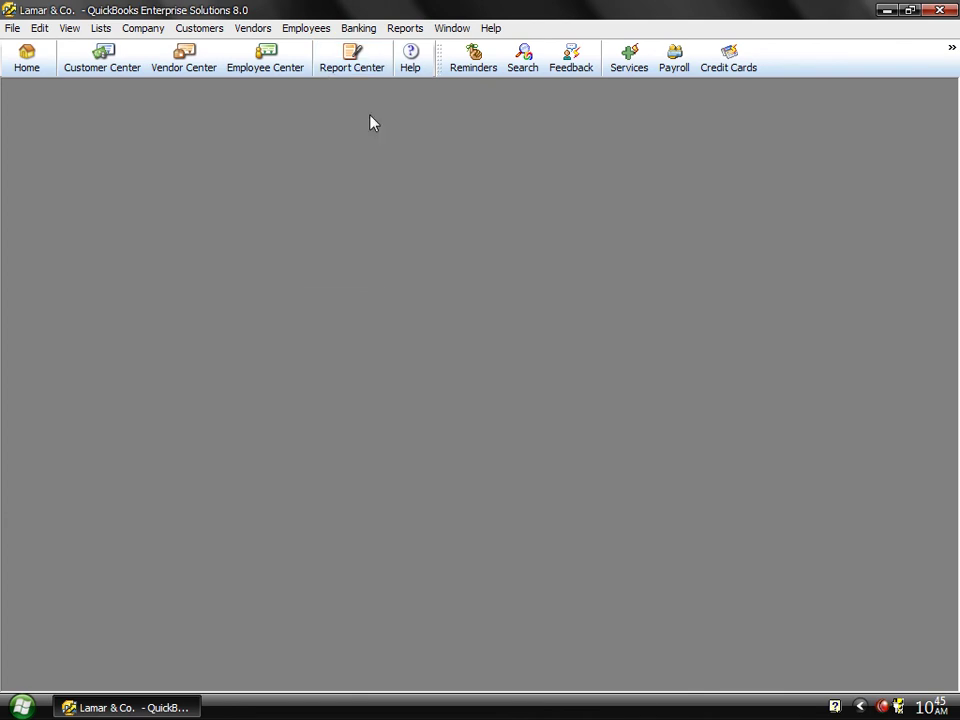
Step: Show the Open Window List and open the Customer, Vendor and Employee Centers
{"action": "left_click", "coordinate": [103, 29]}
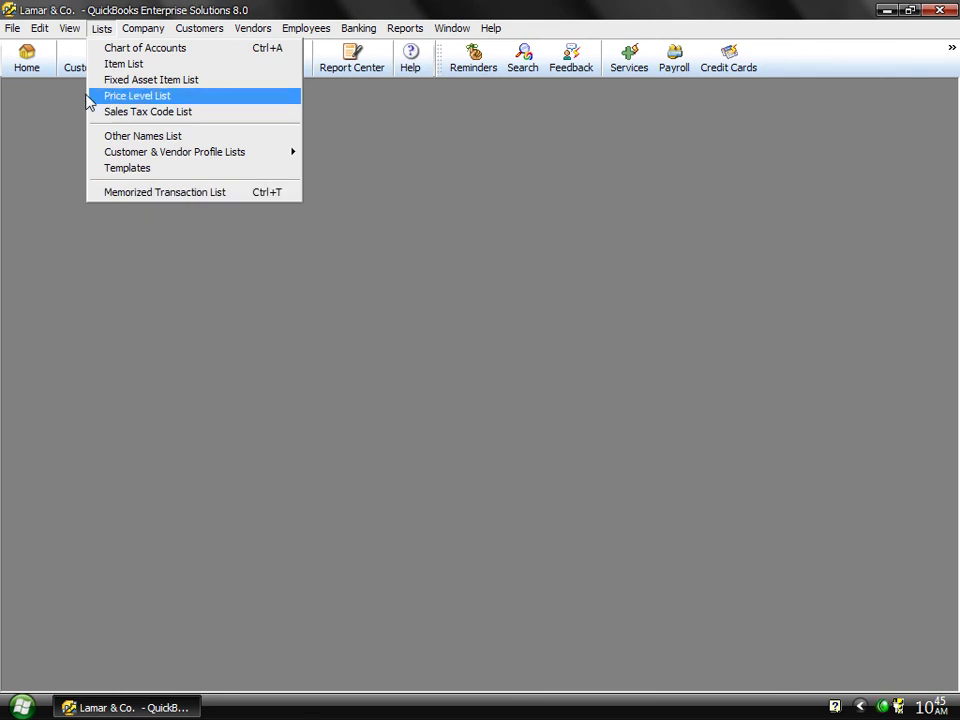
{"action": "mouse_move", "coordinate": [71, 28]}
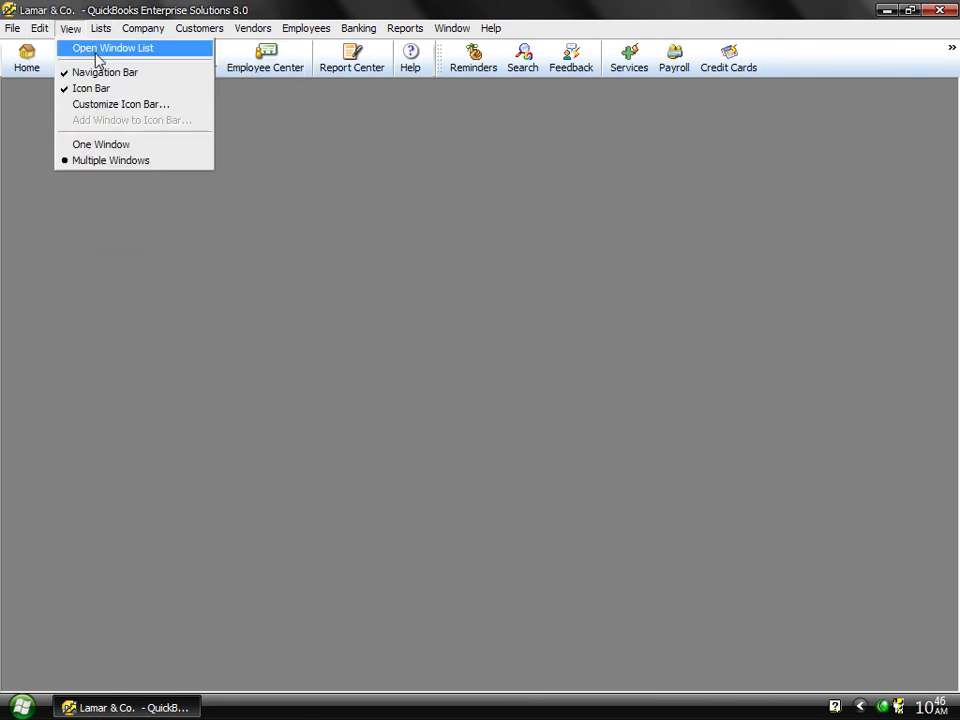
{"action": "left_click", "coordinate": [98, 49]}
{"action": "left_click", "coordinate": [115, 64]}
{"action": "left_click", "coordinate": [180, 65]}
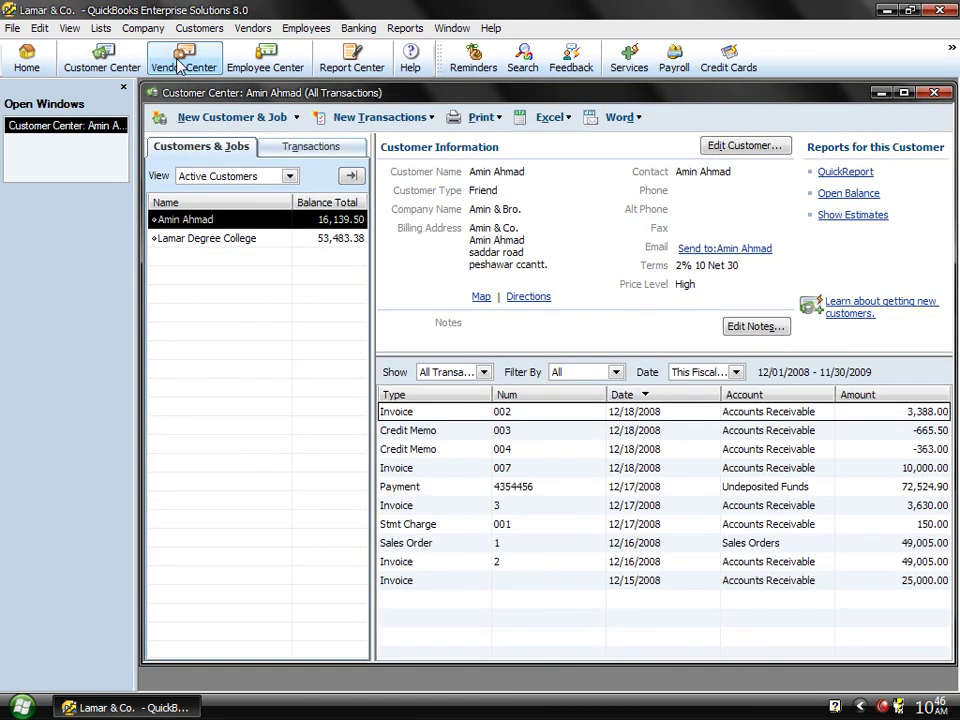
{"action": "left_click", "coordinate": [262, 63]}
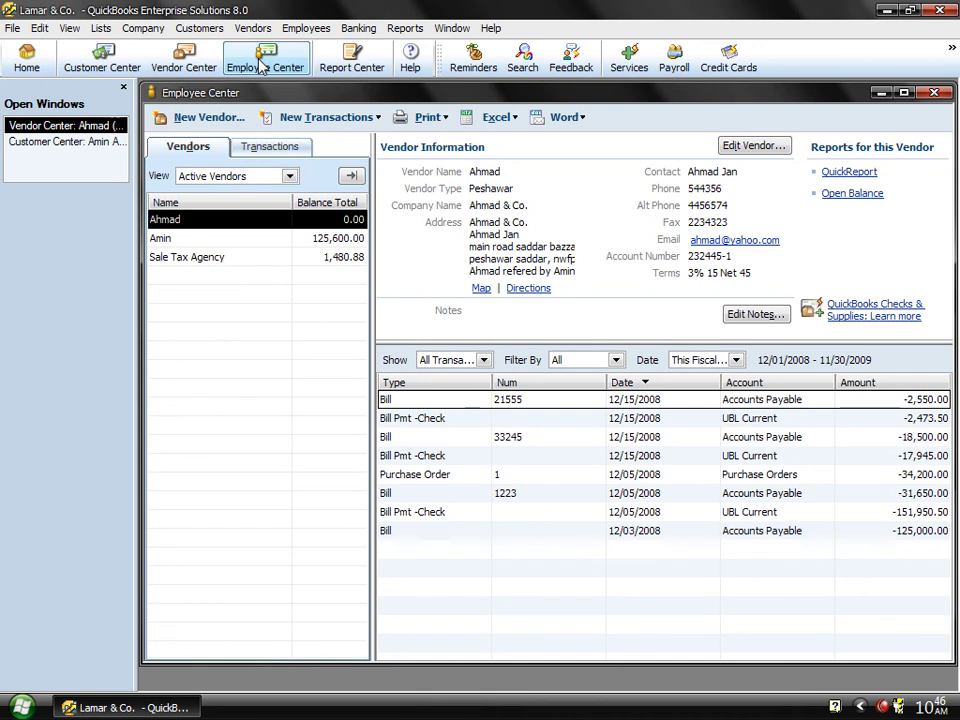
Step: Switch to the Customer Center and back to the Employee Center through the Open Window List, and hide the list
{"action": "left_click", "coordinate": [43, 160]}
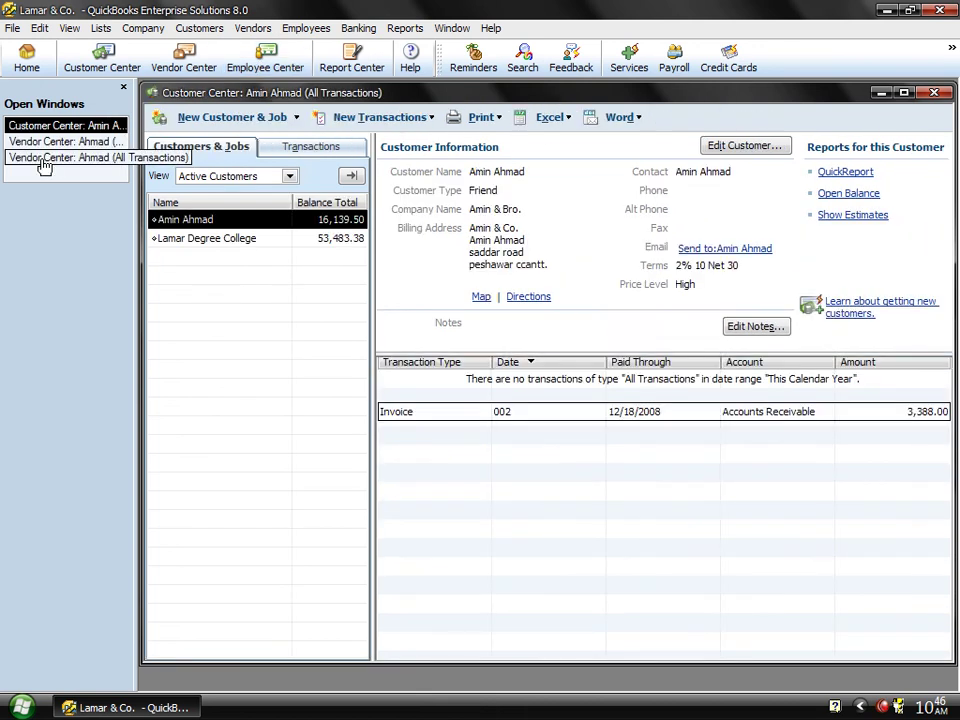
{"action": "left_click", "coordinate": [62, 143]}
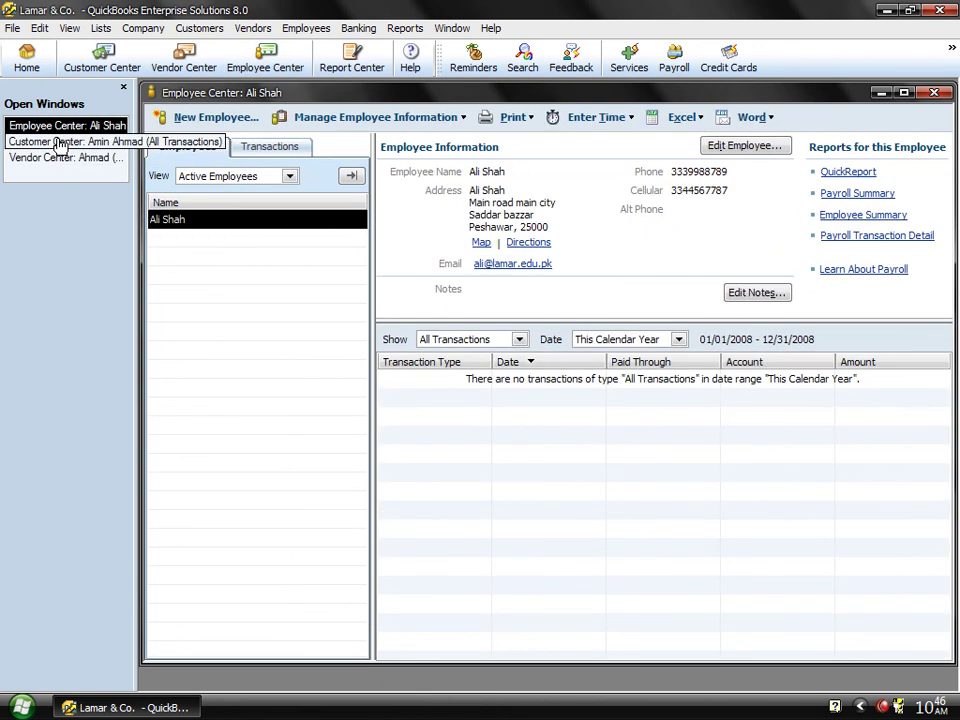
{"action": "left_click", "coordinate": [124, 88]}
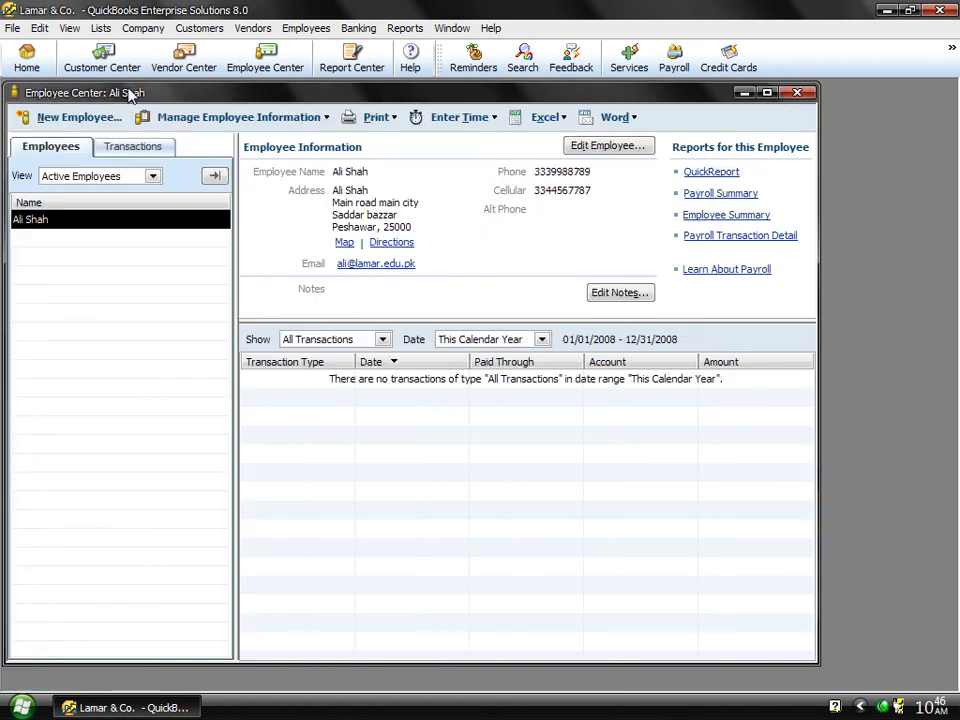
Step: Hide the Navigation Bar and the Icon Bar
{"action": "left_click", "coordinate": [101, 28]}
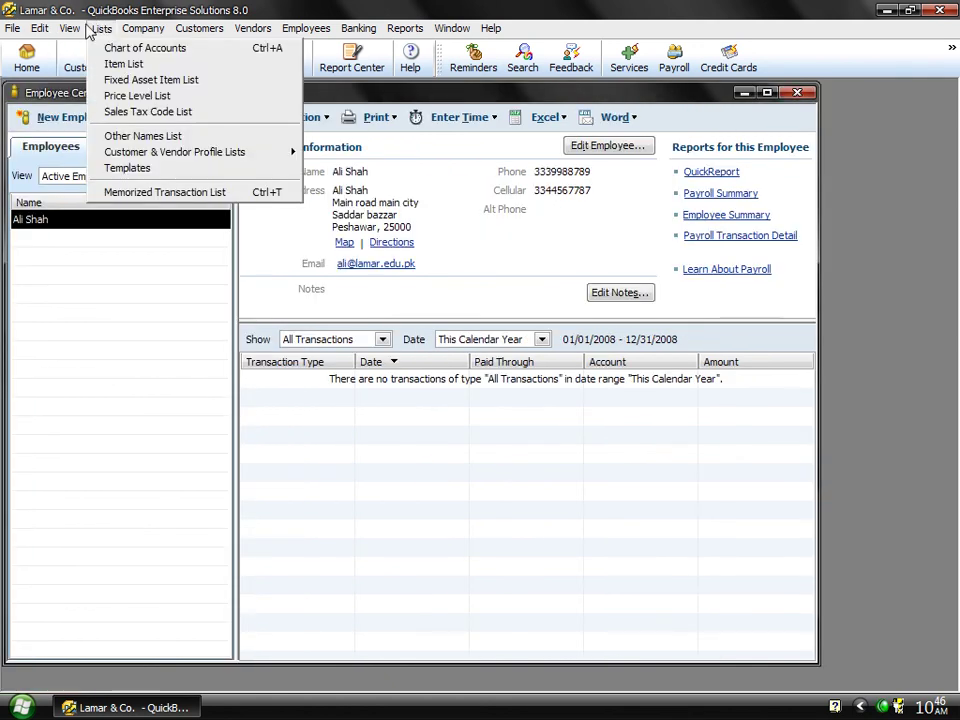
{"action": "mouse_move", "coordinate": [69, 28]}
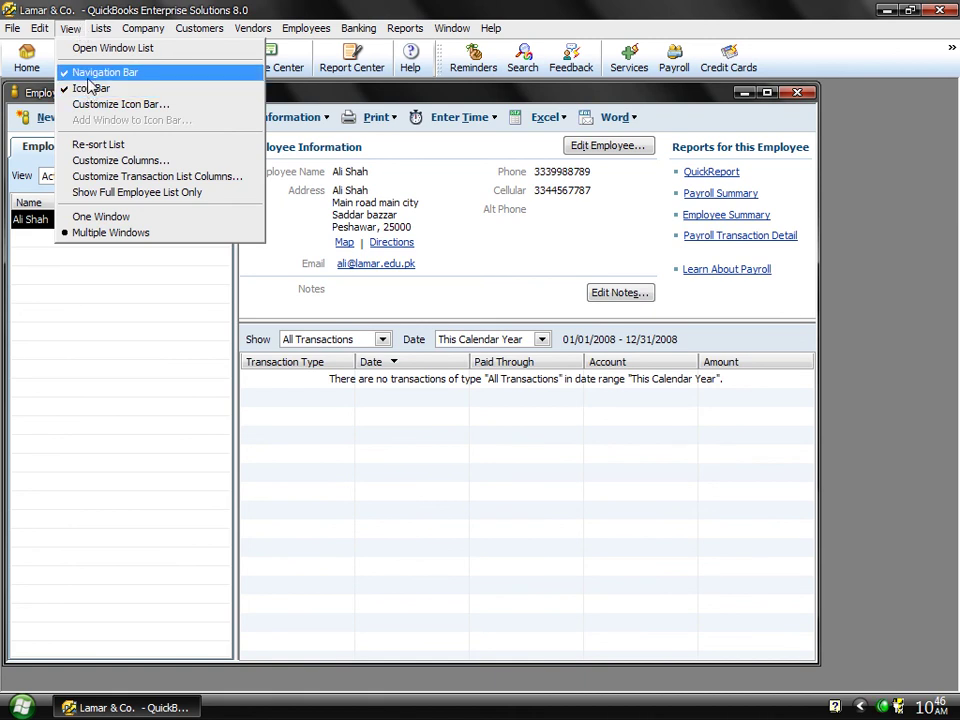
{"action": "left_click", "coordinate": [90, 74]}
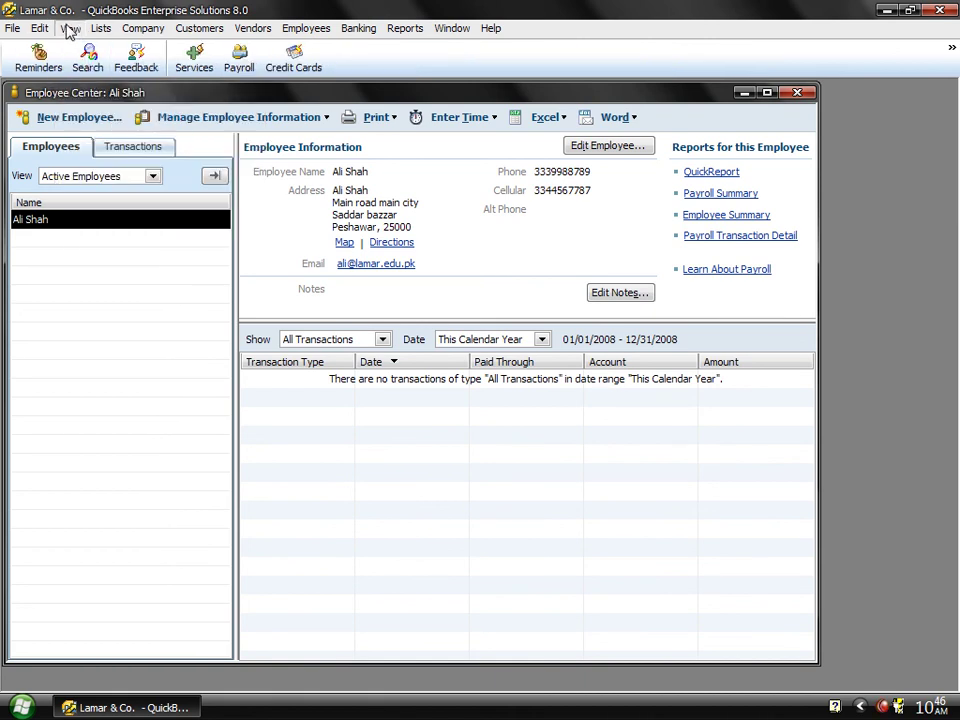
{"action": "left_click", "coordinate": [69, 29]}
{"action": "left_click", "coordinate": [90, 89]}
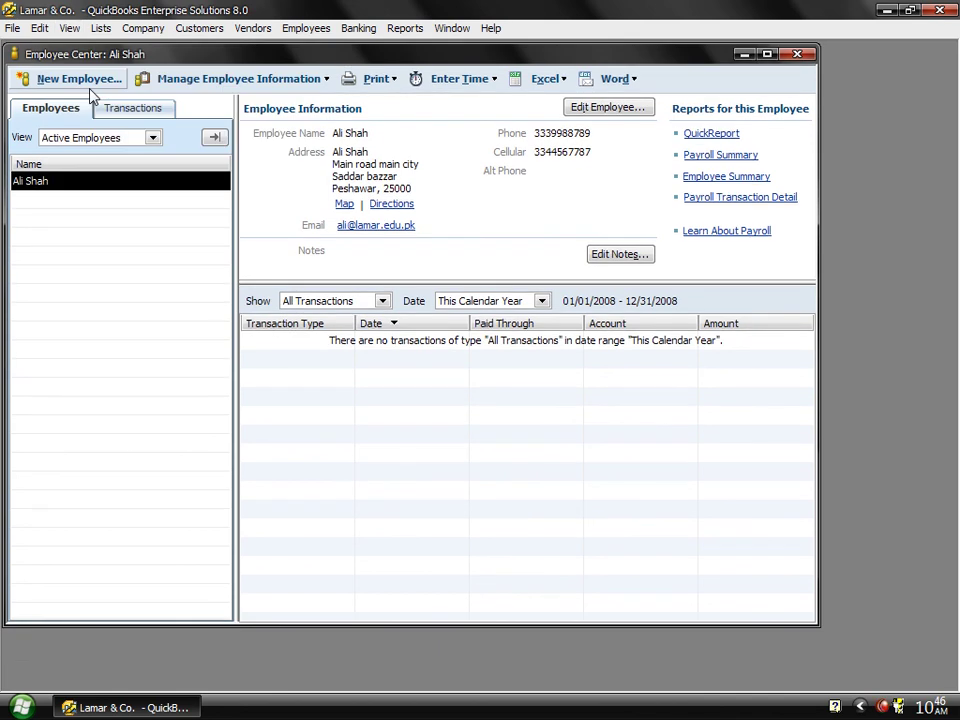
Step: Show the Navigation Bar and the Icon Bar again
{"action": "left_click", "coordinate": [69, 29]}
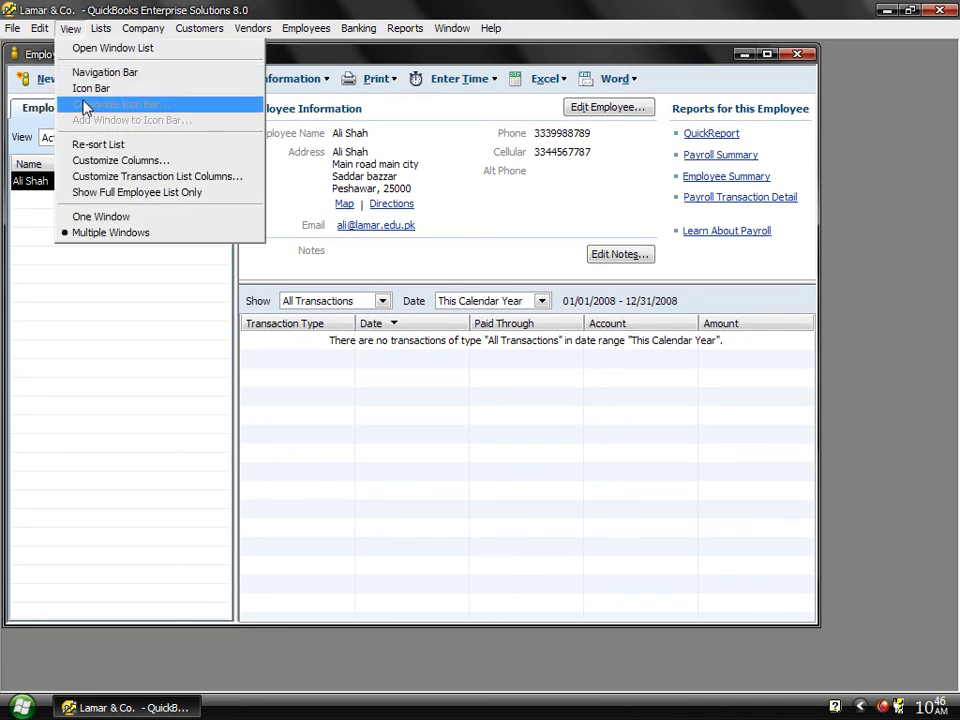
{"action": "left_click", "coordinate": [66, 71]}
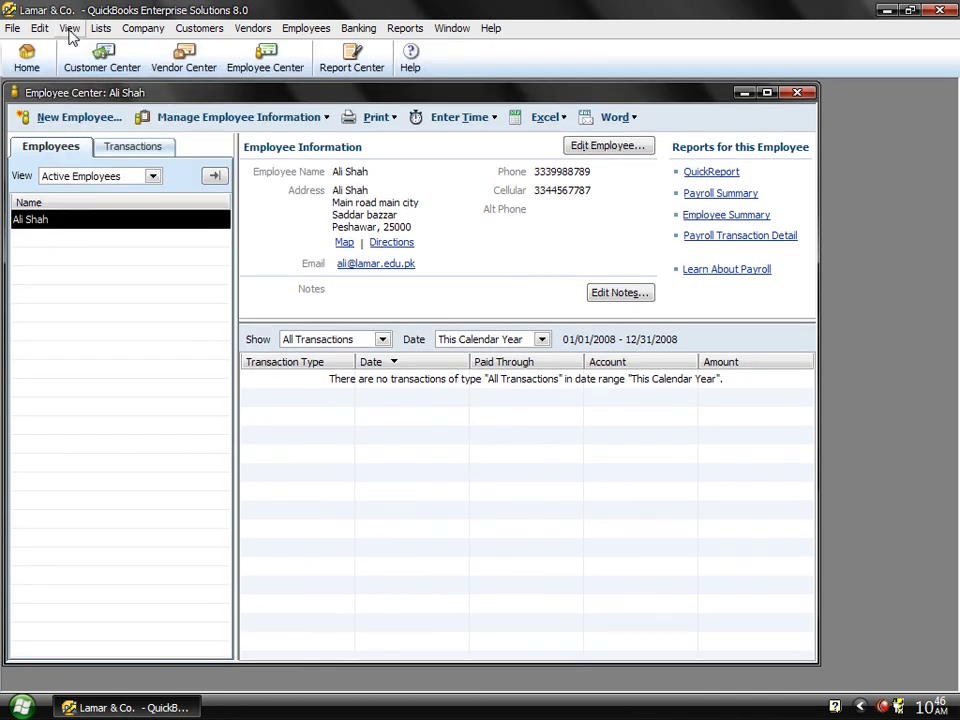
{"action": "left_click", "coordinate": [69, 29]}
{"action": "left_click", "coordinate": [90, 90]}
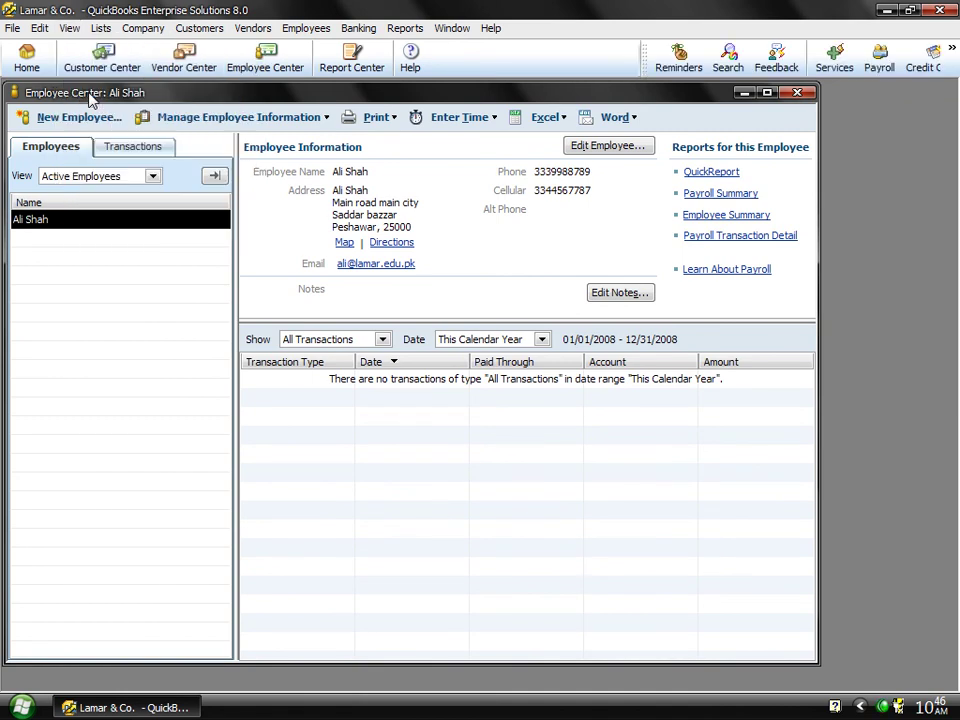
Step: Re-sort the employee list to its original order
{"action": "left_click", "coordinate": [74, 32]}
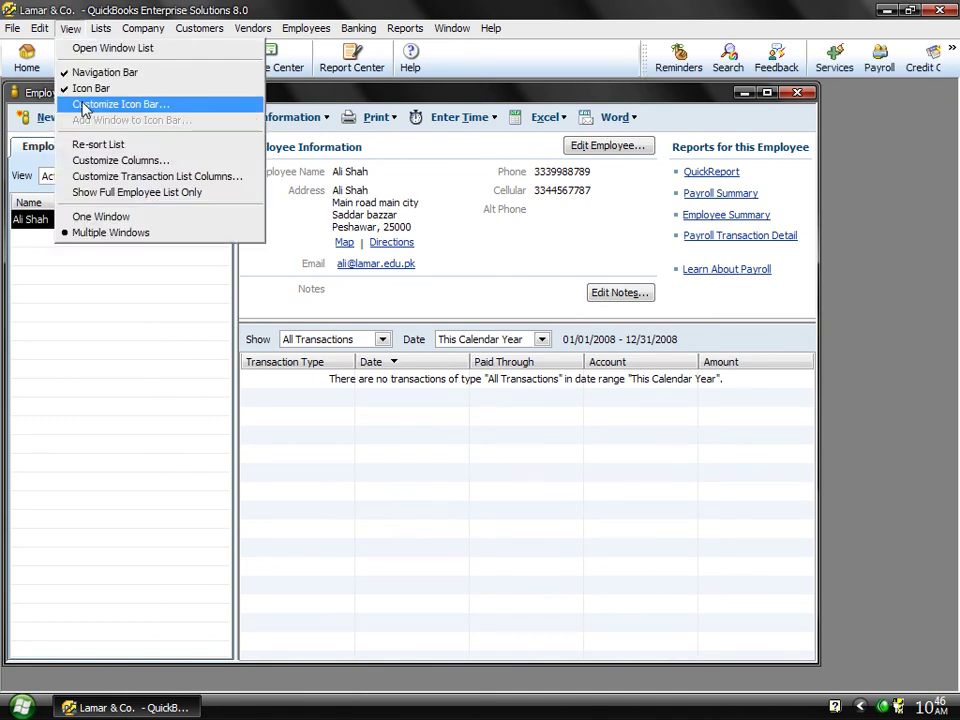
{"action": "left_click", "coordinate": [86, 149]}
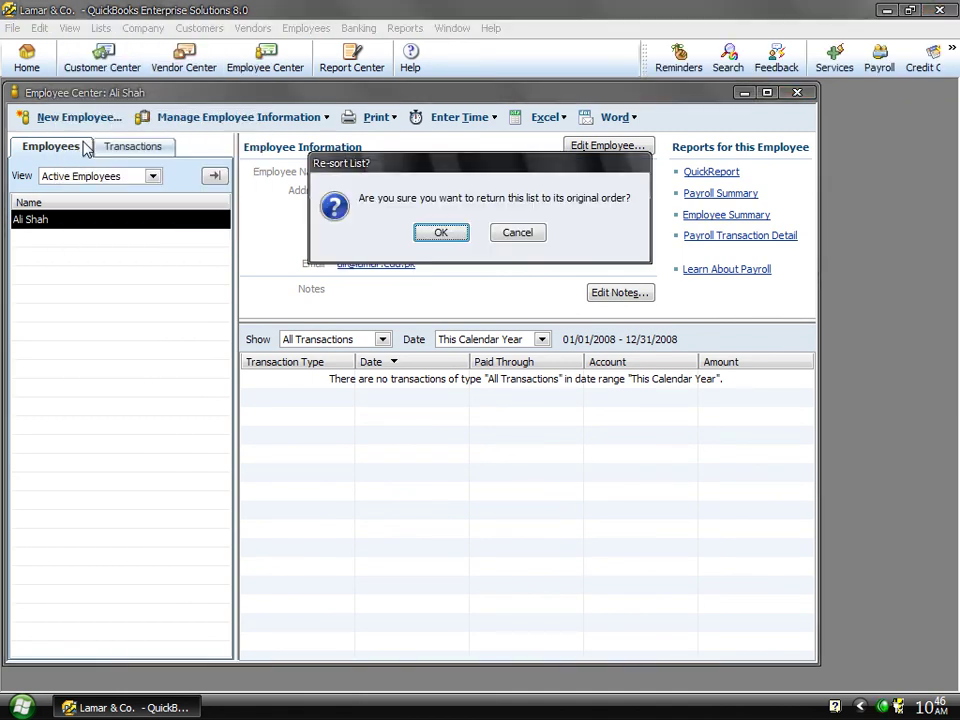
{"action": "left_click", "coordinate": [440, 236]}
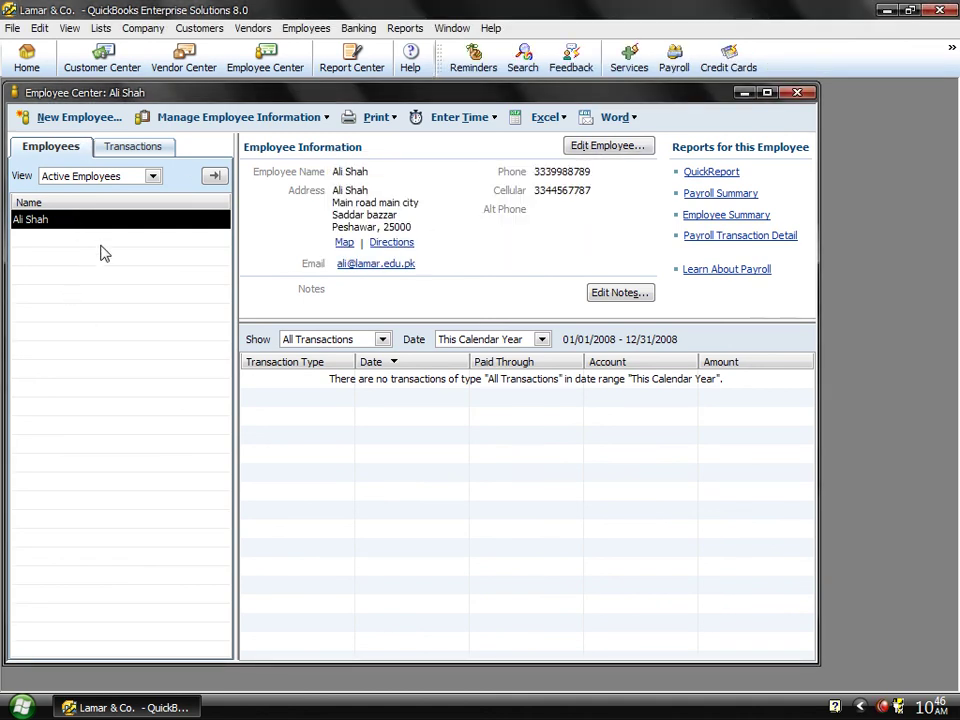
Step: Add the Phone column to the employee list, and widen it so the numbers are fully readable
{"action": "left_click", "coordinate": [68, 30]}
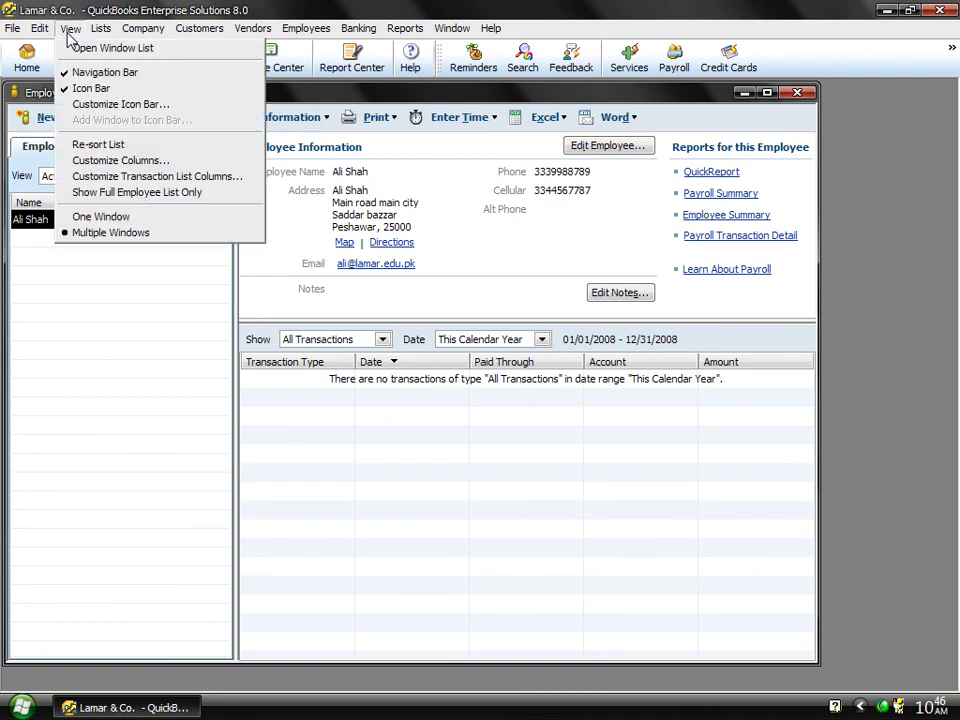
{"action": "left_click", "coordinate": [93, 162]}
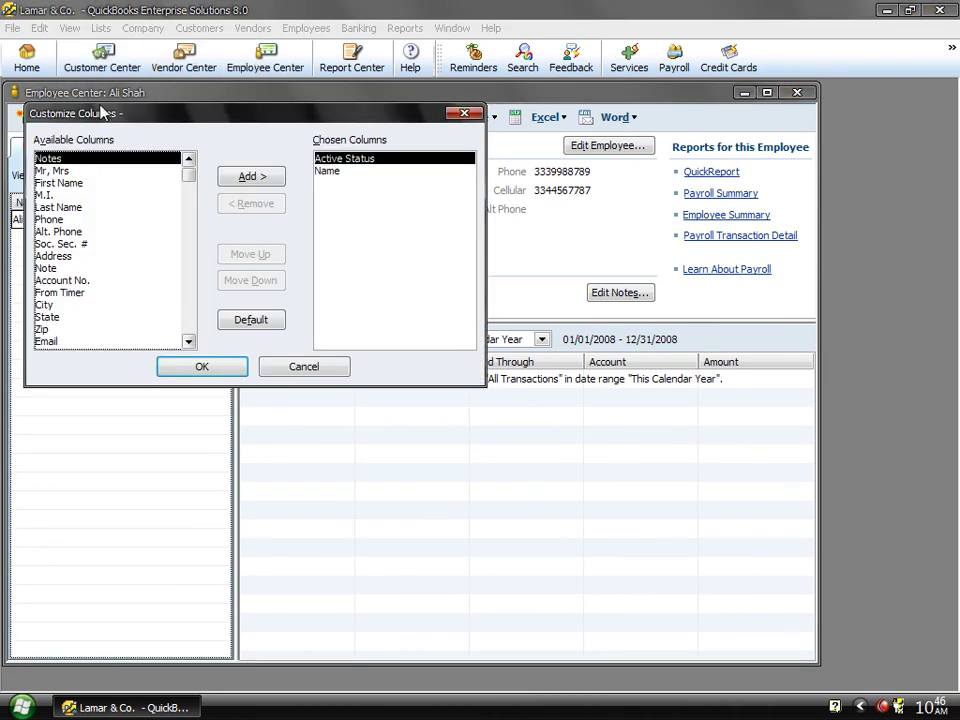
{"action": "left_click_drag", "start_coordinate": [102, 118], "coordinate": [227, 263]}
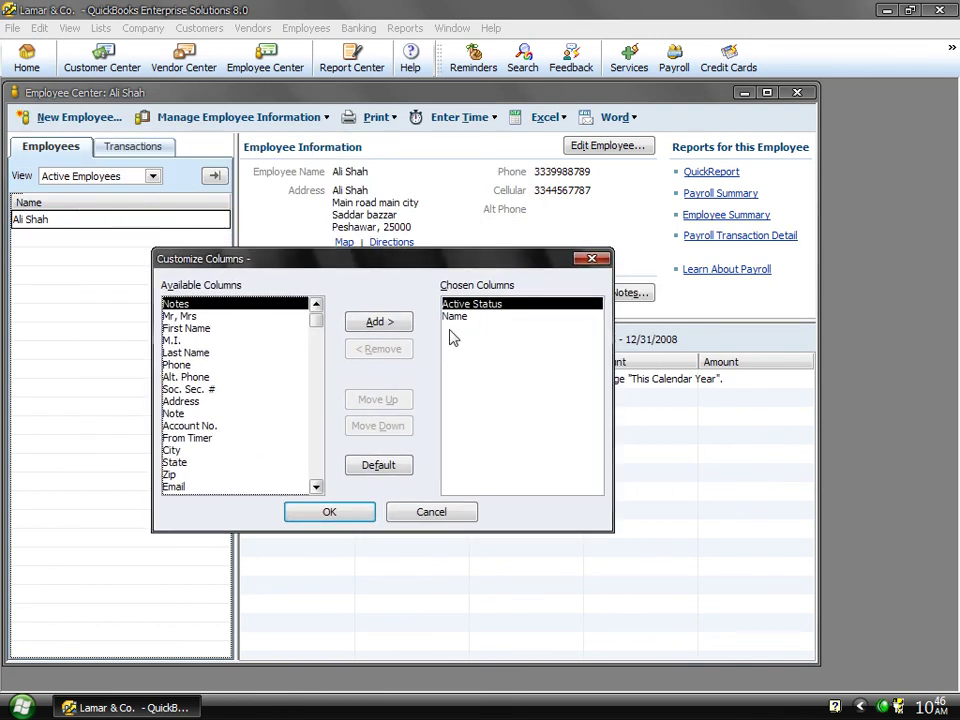
{"action": "double_click", "coordinate": [197, 367]}
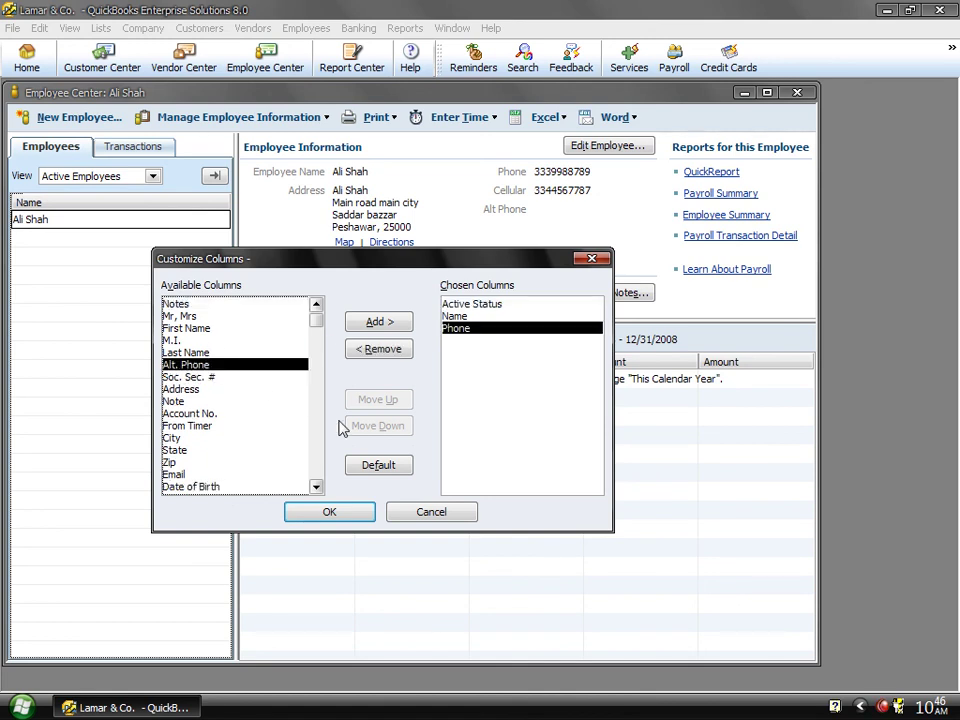
{"action": "left_click", "coordinate": [321, 513]}
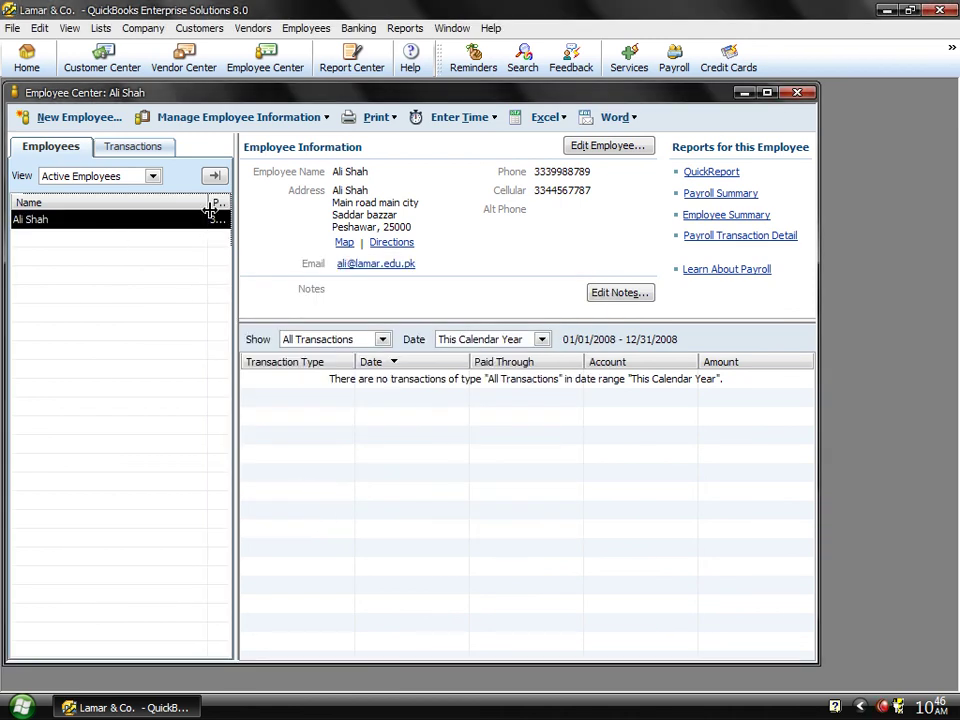
{"action": "left_click_drag", "start_coordinate": [207, 202], "coordinate": [139, 207]}
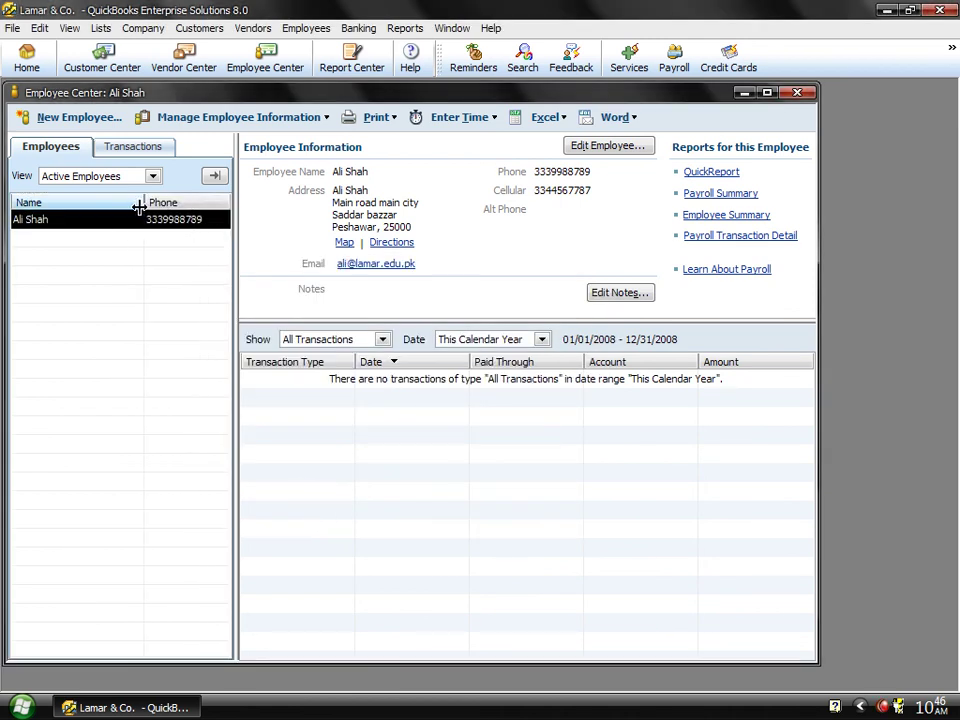
Step: Add the Payroll Item column to the employee transaction list, and close the Employee Center
{"action": "left_click", "coordinate": [72, 29]}
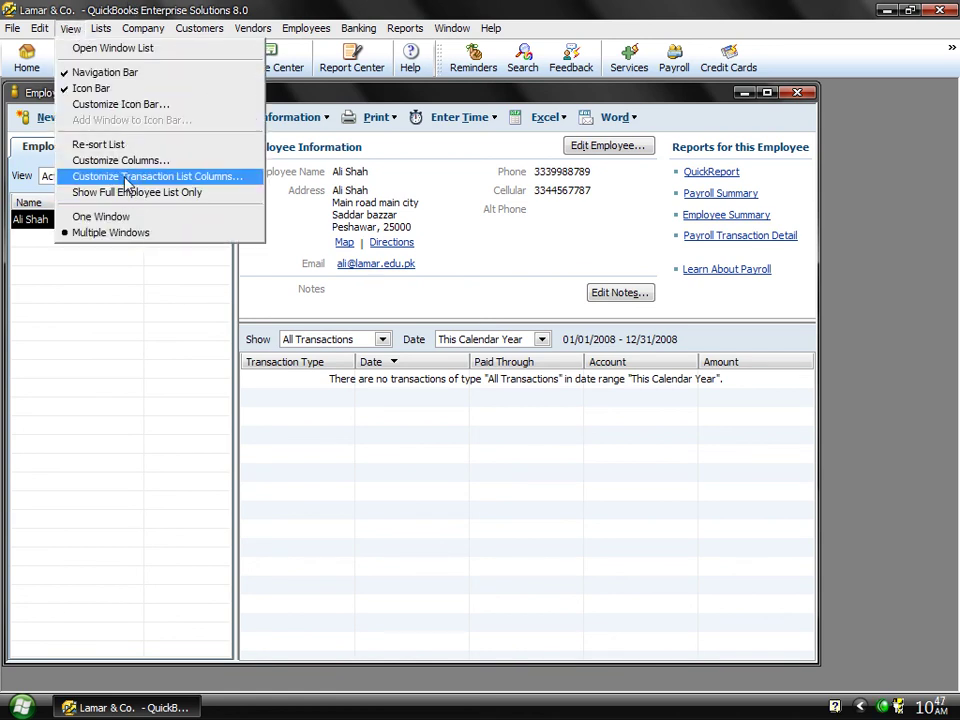
{"action": "left_click", "coordinate": [127, 177]}
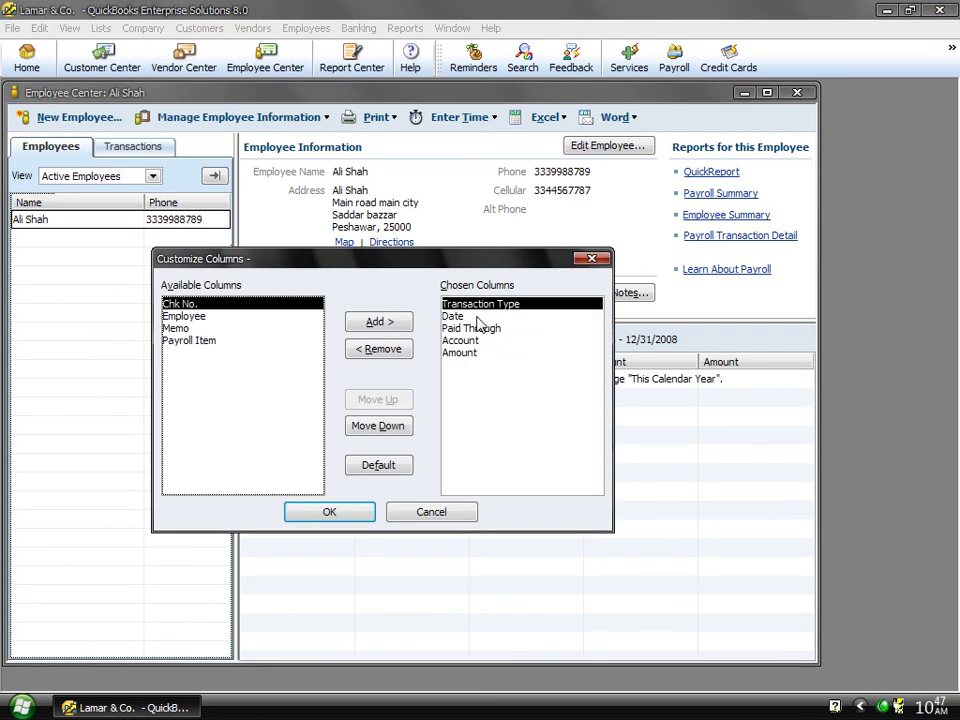
{"action": "double_click", "coordinate": [188, 341]}
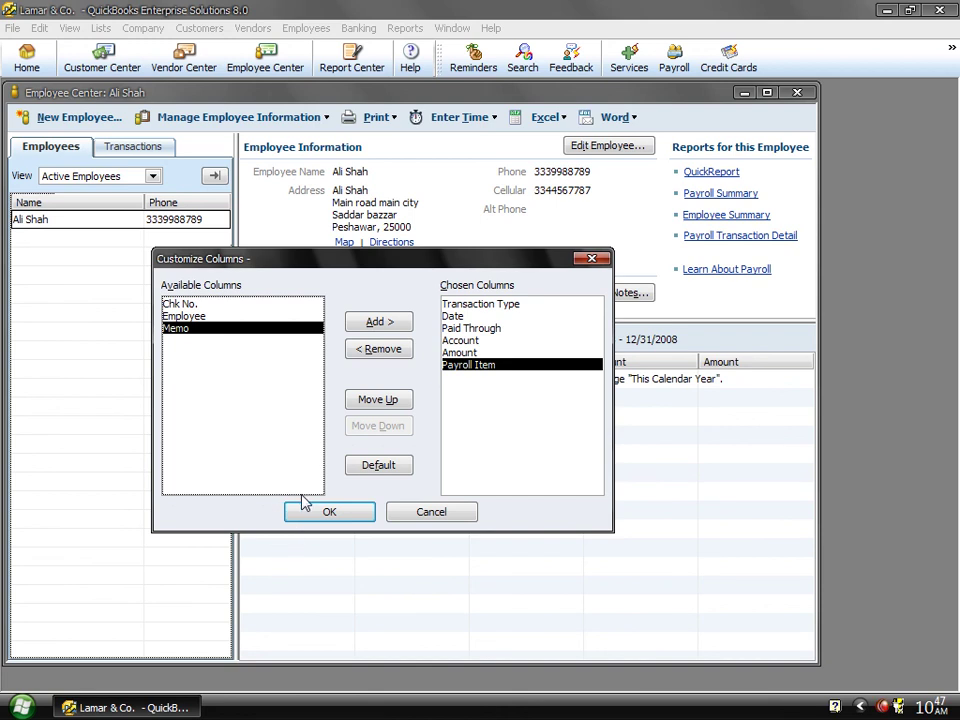
{"action": "left_click", "coordinate": [329, 512]}
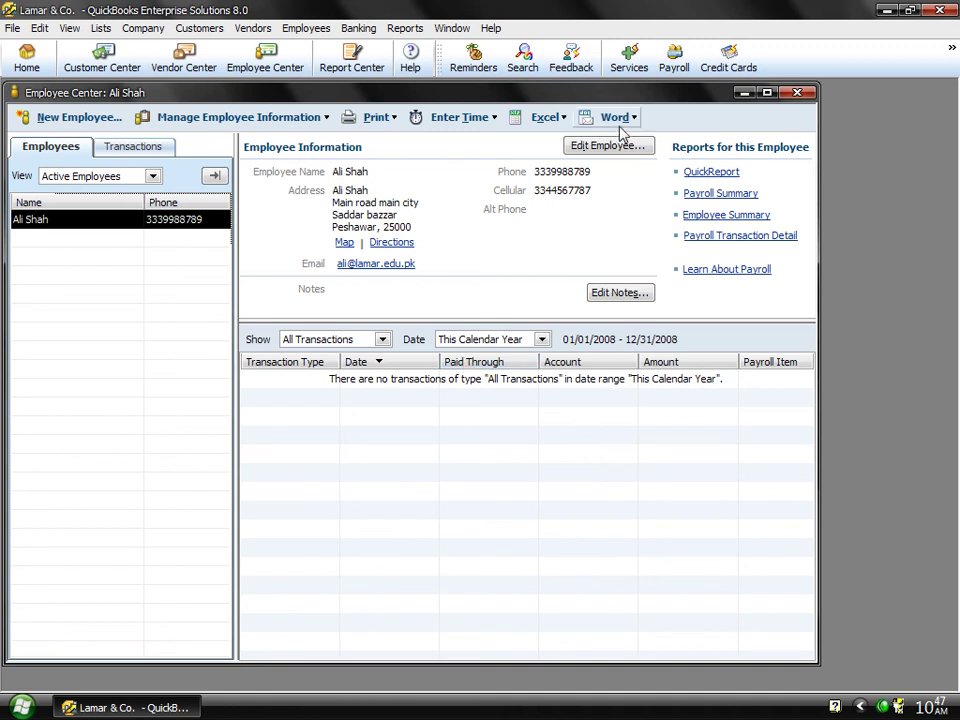
{"action": "left_click", "coordinate": [796, 93]}
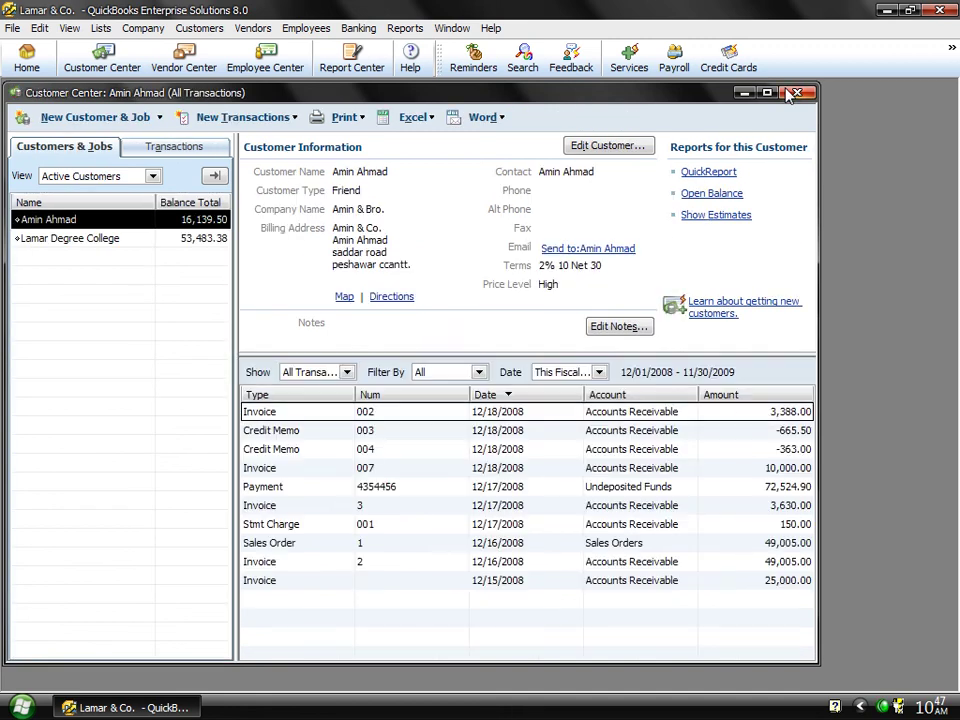
Step: Review the columns available for the customer list, and leave the column customization without changes
{"action": "left_click", "coordinate": [70, 28]}
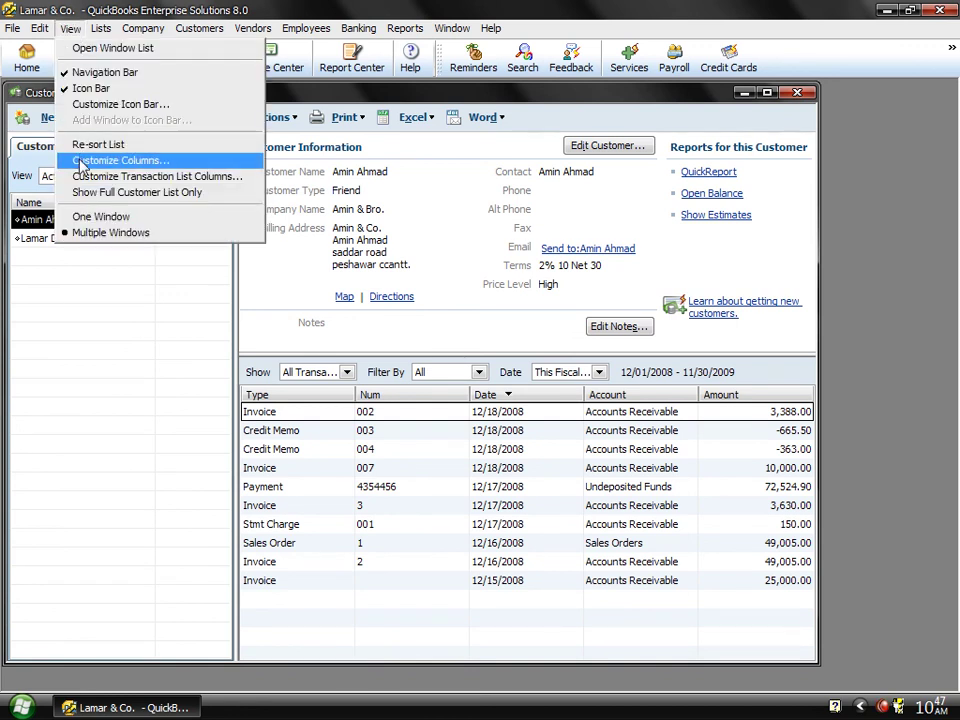
{"action": "left_click", "coordinate": [82, 161]}
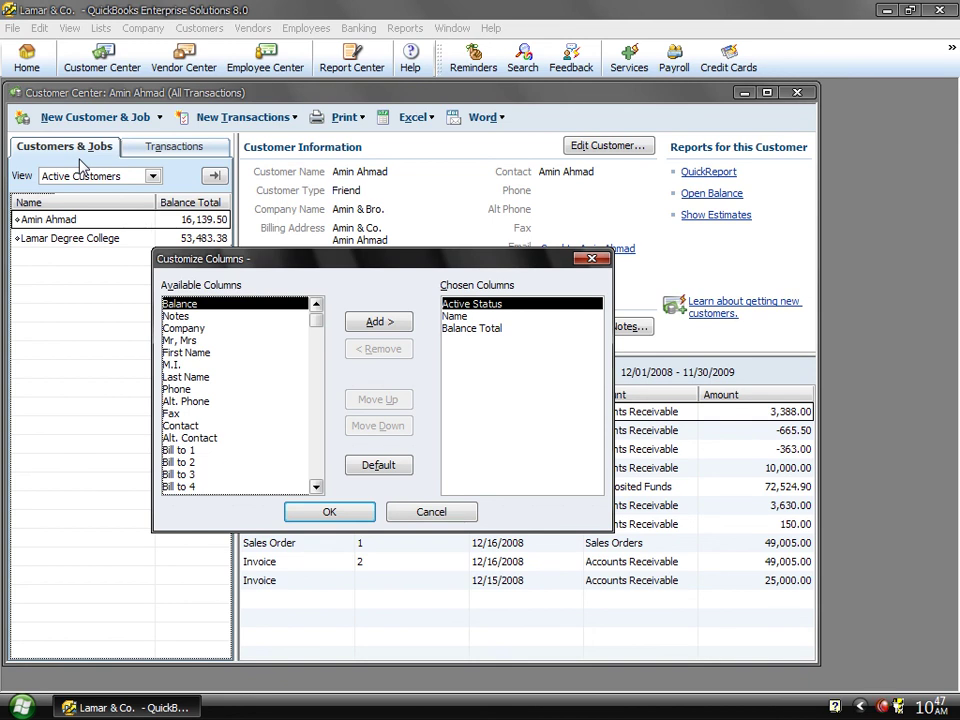
{"action": "key", "text": "Escape"}
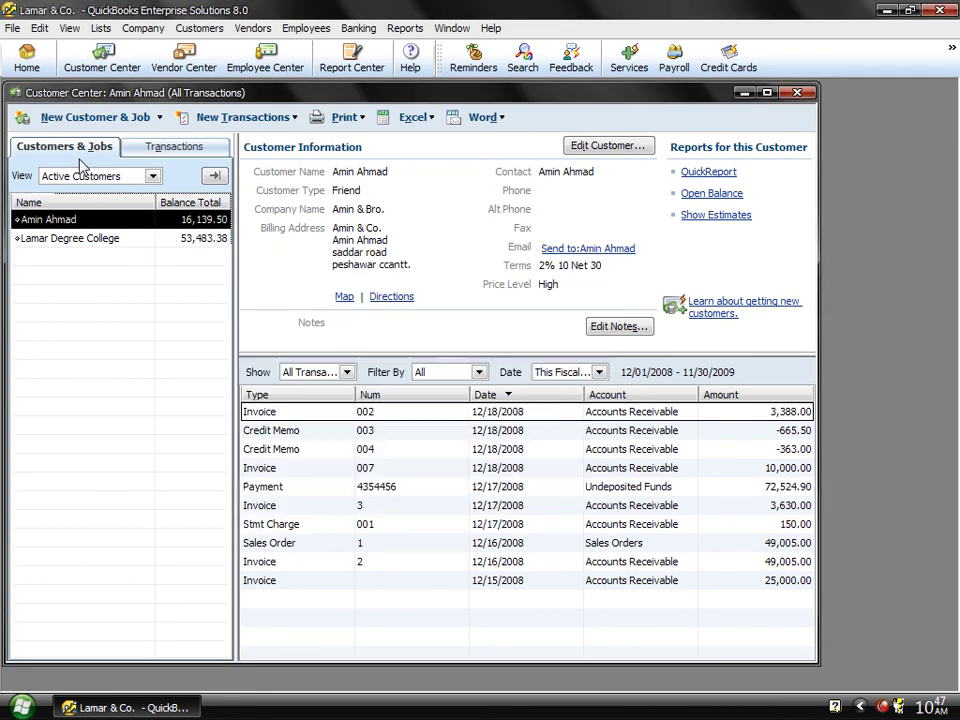
Step: Show the full customer list only, restore the customer details, and expand the list to full width again
{"action": "left_click", "coordinate": [71, 30]}
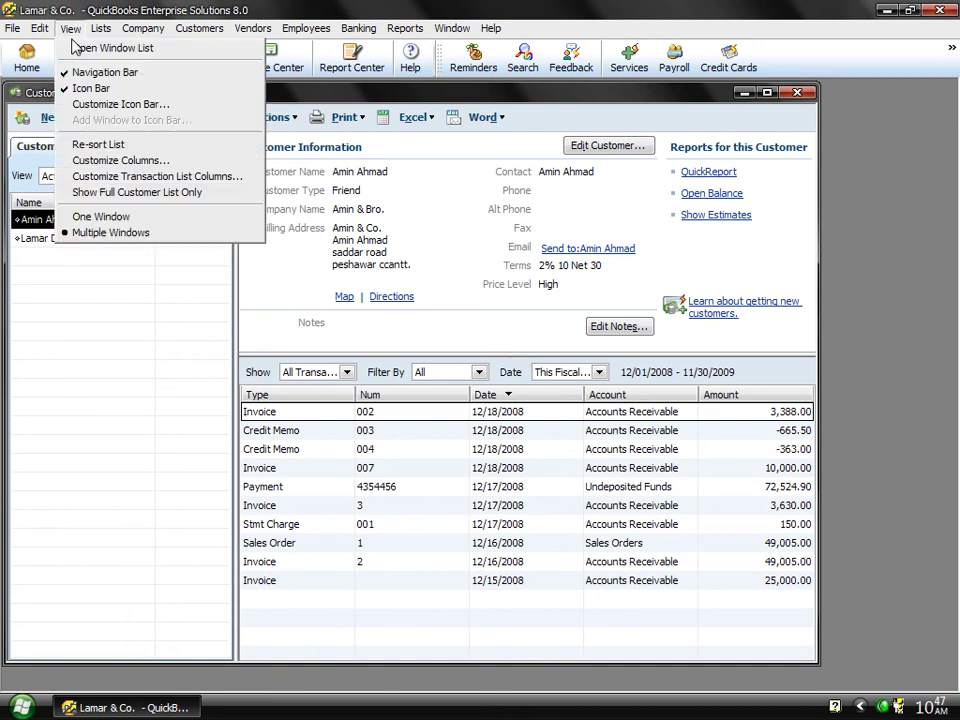
{"action": "left_click", "coordinate": [98, 198]}
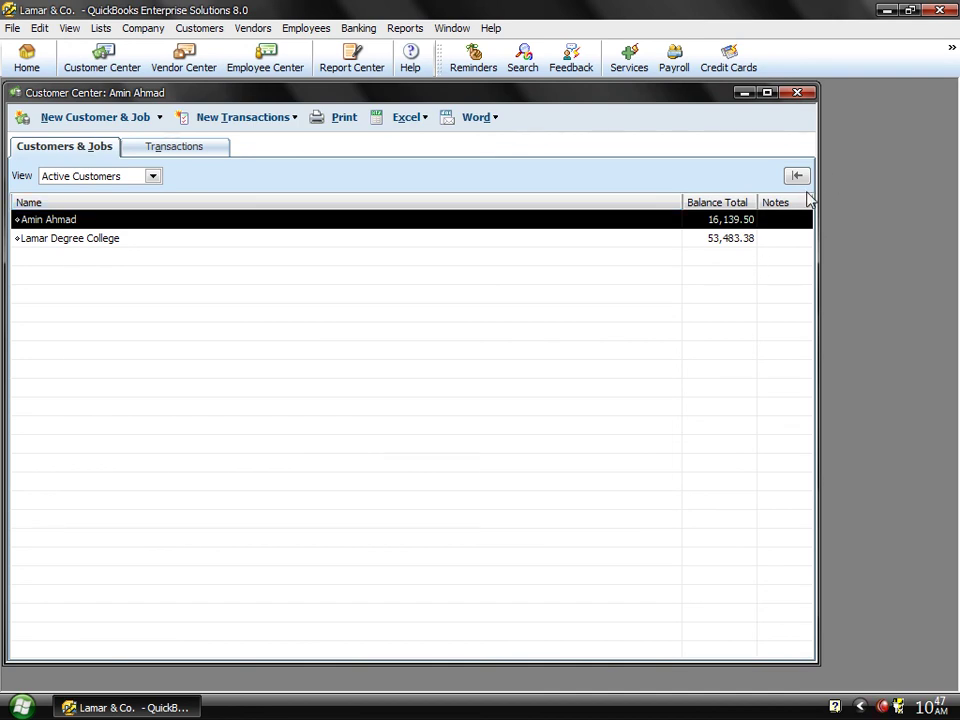
{"action": "left_click", "coordinate": [792, 181]}
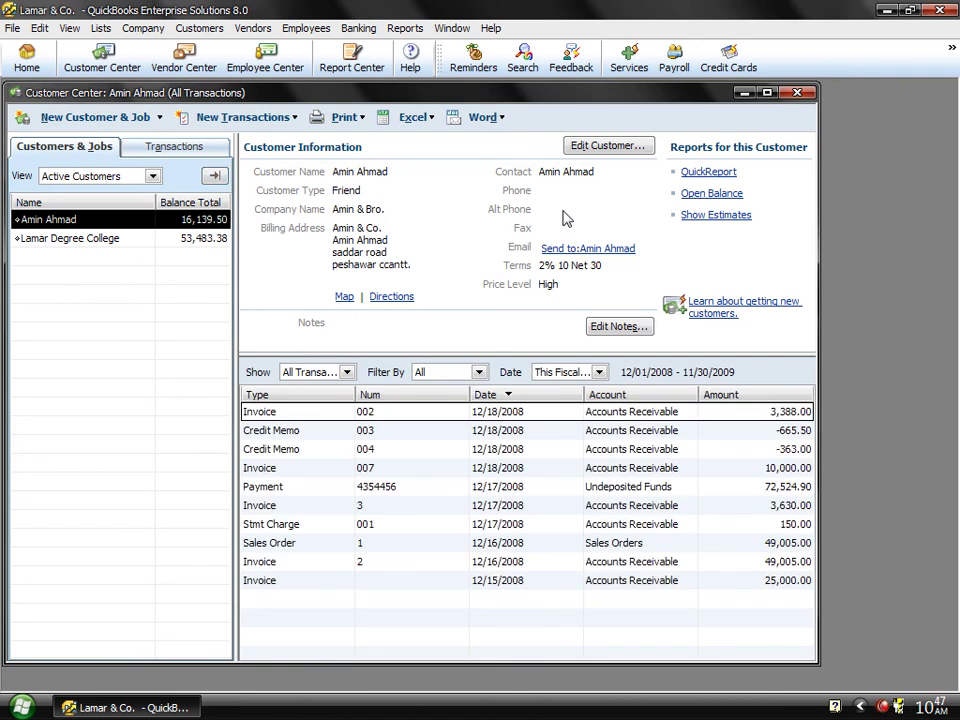
{"action": "left_click", "coordinate": [214, 177]}
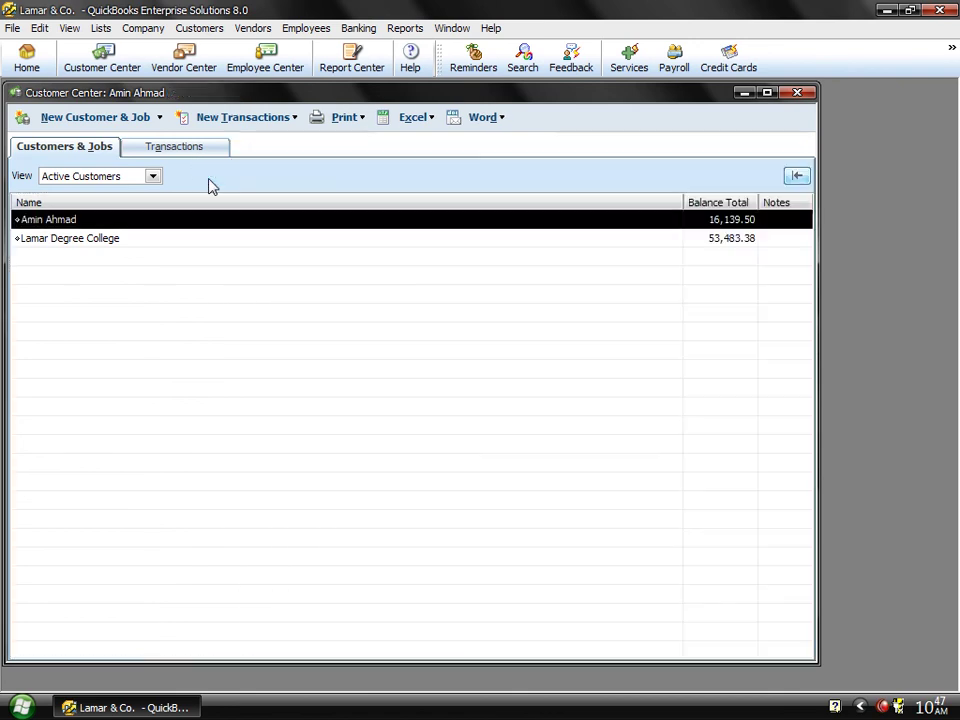
Step: Switch the view to One Window, and close the Customer Center and Vendor Center
{"action": "left_click", "coordinate": [70, 30]}
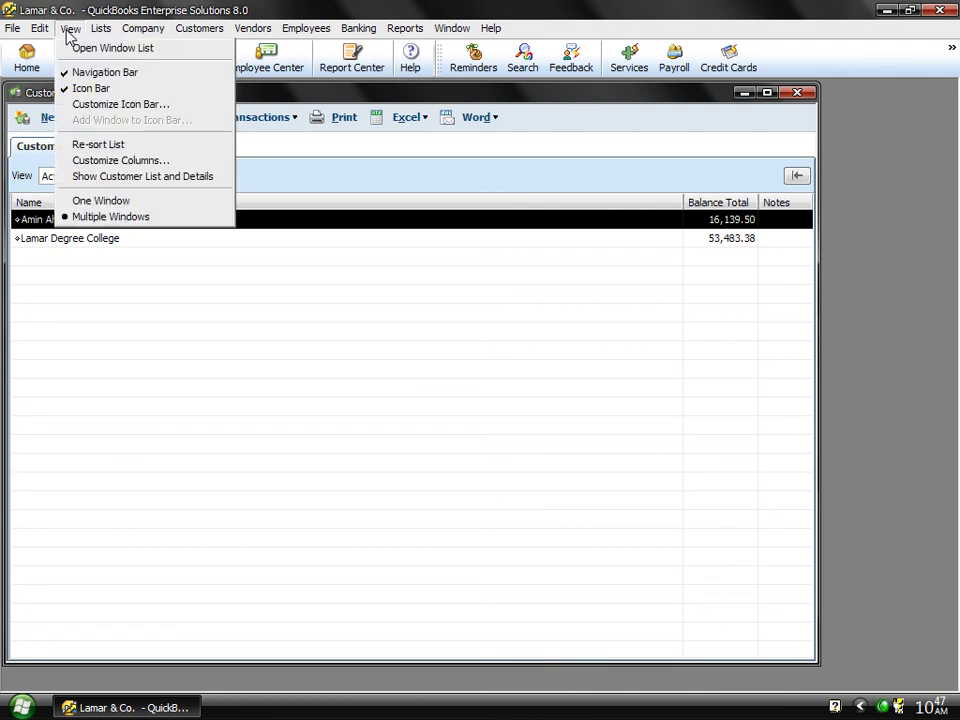
{"action": "left_click", "coordinate": [103, 203]}
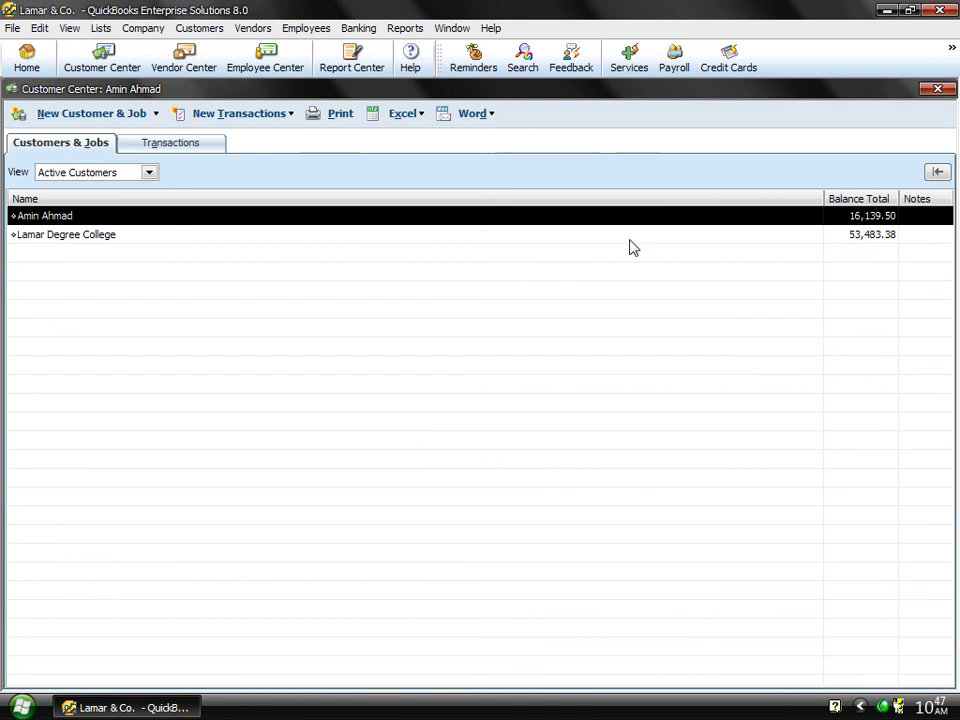
{"action": "left_click", "coordinate": [937, 89]}
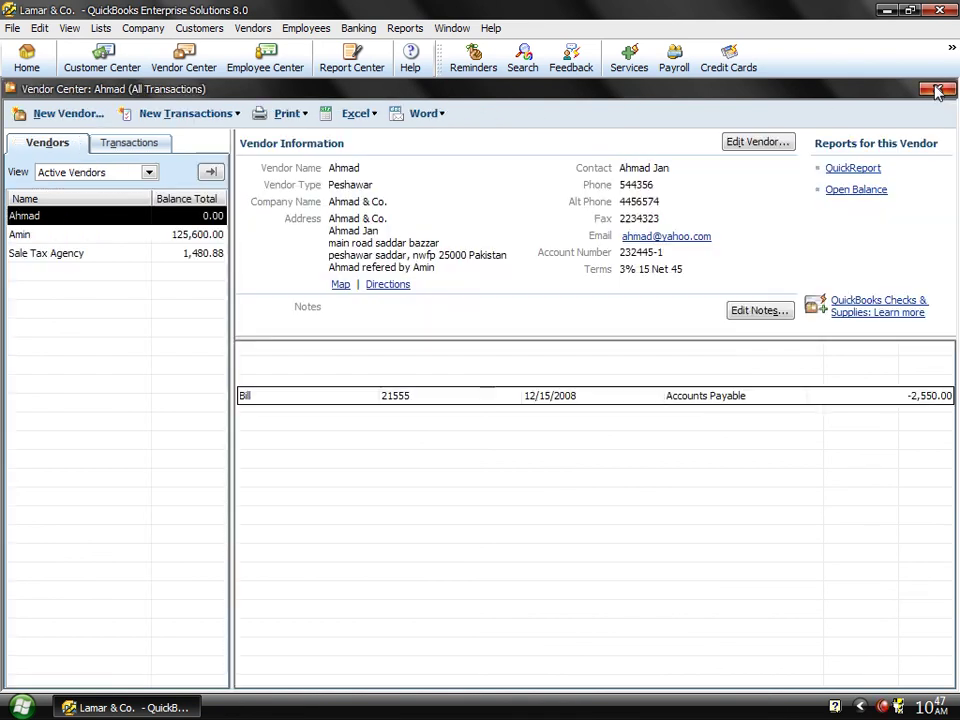
{"action": "left_click", "coordinate": [937, 89]}
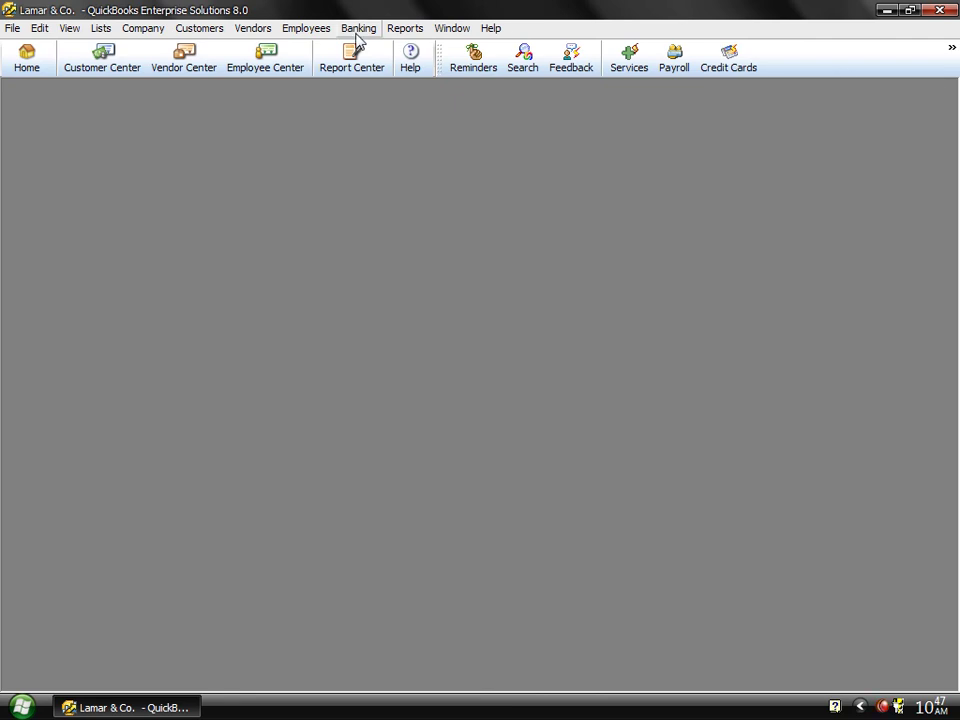
Step: Open the Customer and Vendor Centers, and switch the view to Multiple Windows
{"action": "left_click", "coordinate": [100, 52]}
{"action": "left_click", "coordinate": [178, 62]}
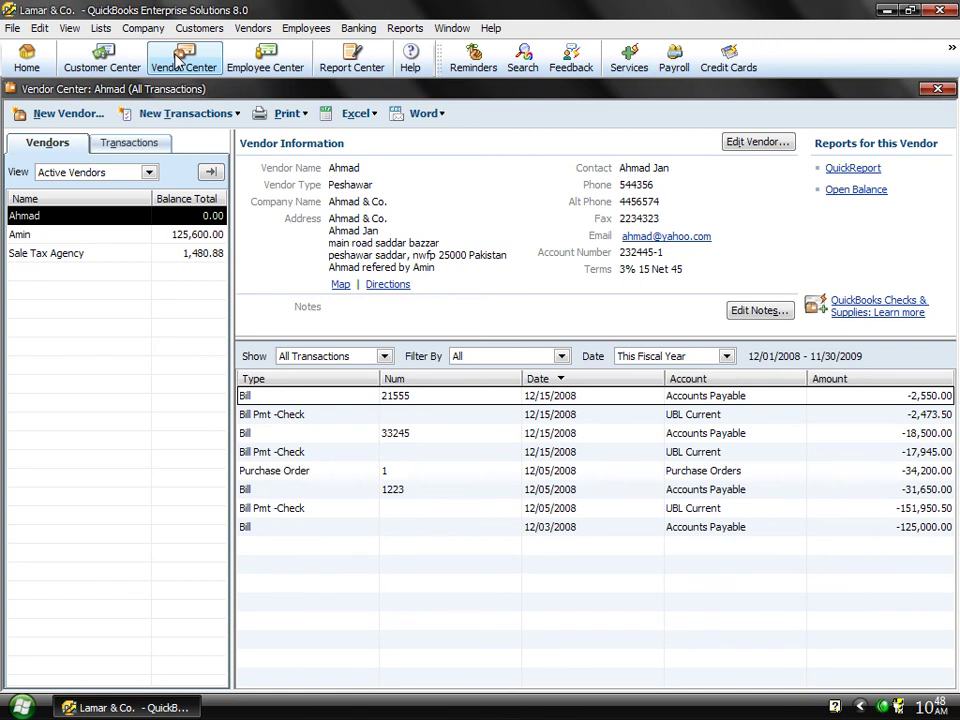
{"action": "left_click", "coordinate": [70, 28]}
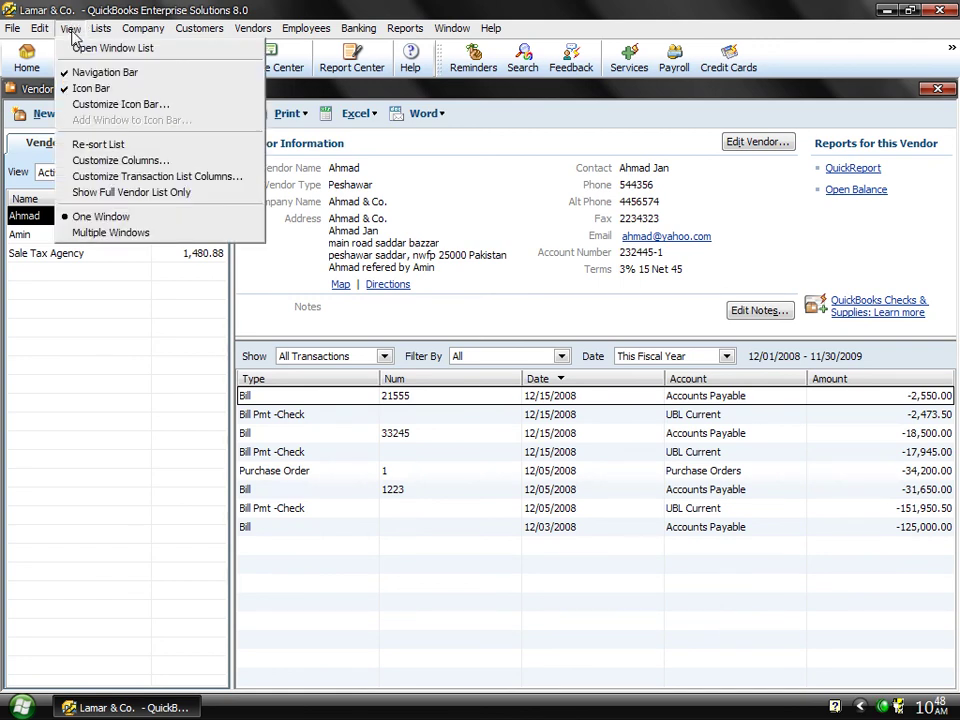
{"action": "left_click", "coordinate": [110, 233]}
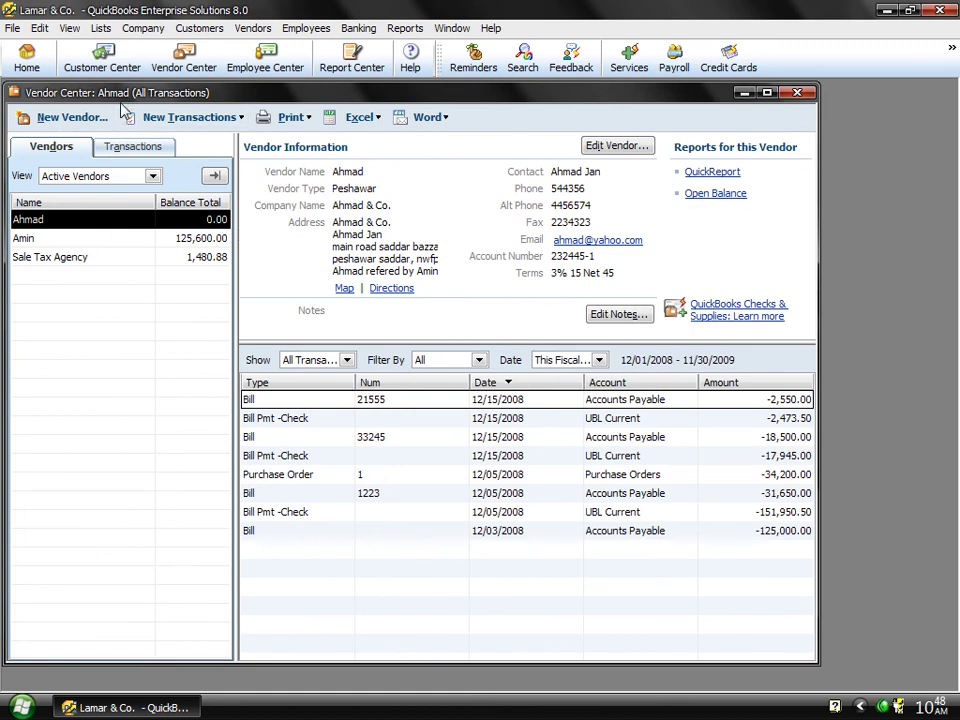
Step: Move the Vendor Center window off the Customer Center, bring the Customer Center to the front, and return to the Vendor Center
{"action": "left_click_drag", "start_coordinate": [107, 93], "coordinate": [170, 167]}
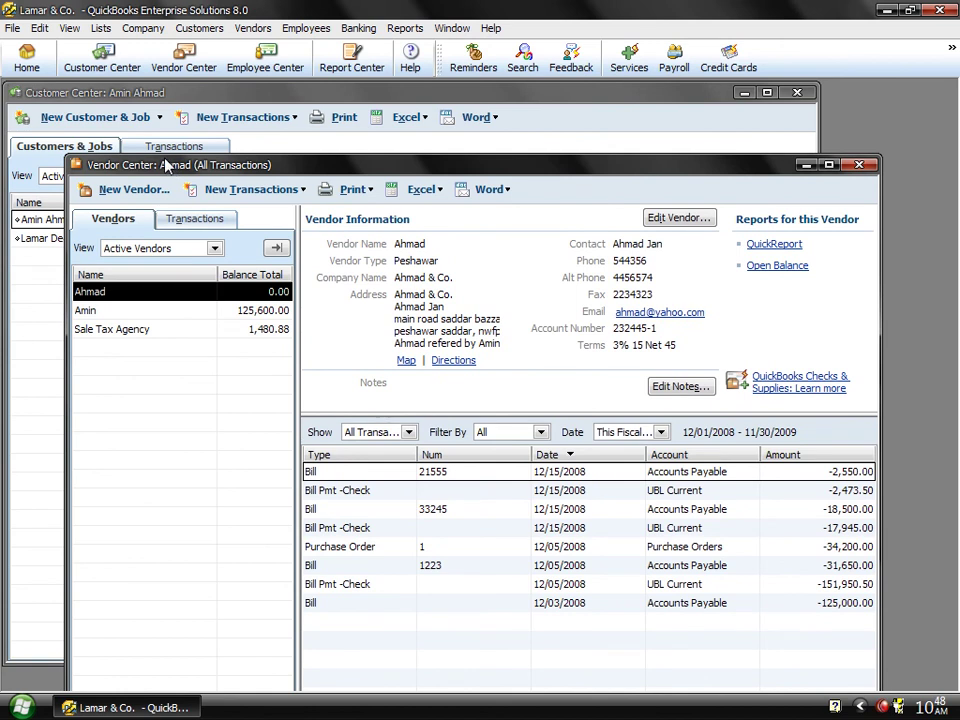
{"action": "left_click", "coordinate": [125, 93]}
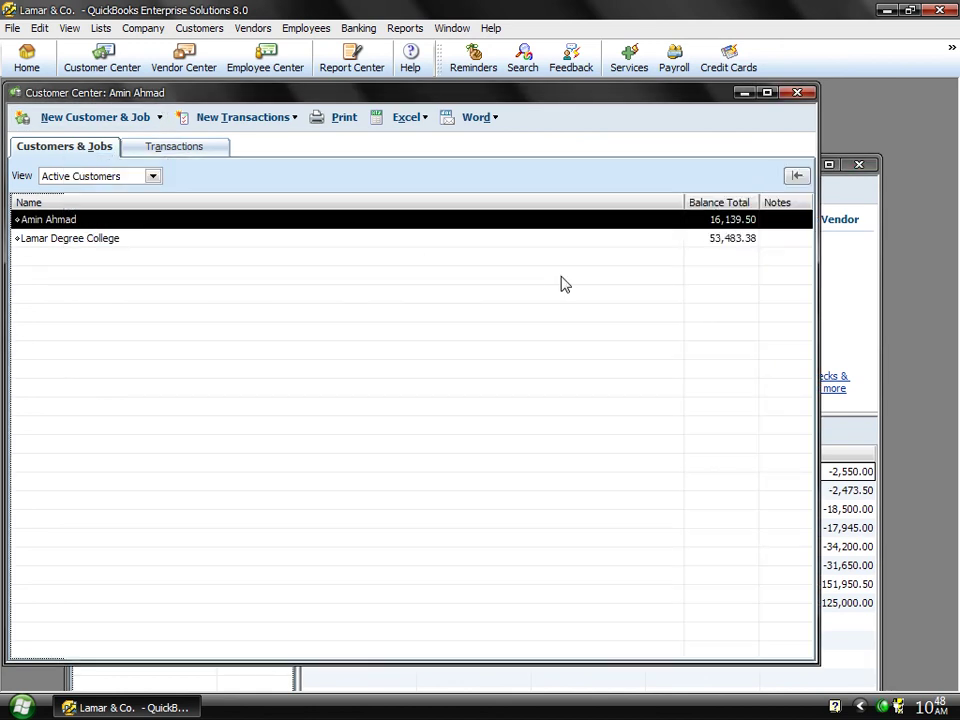
{"action": "left_click", "coordinate": [850, 296]}
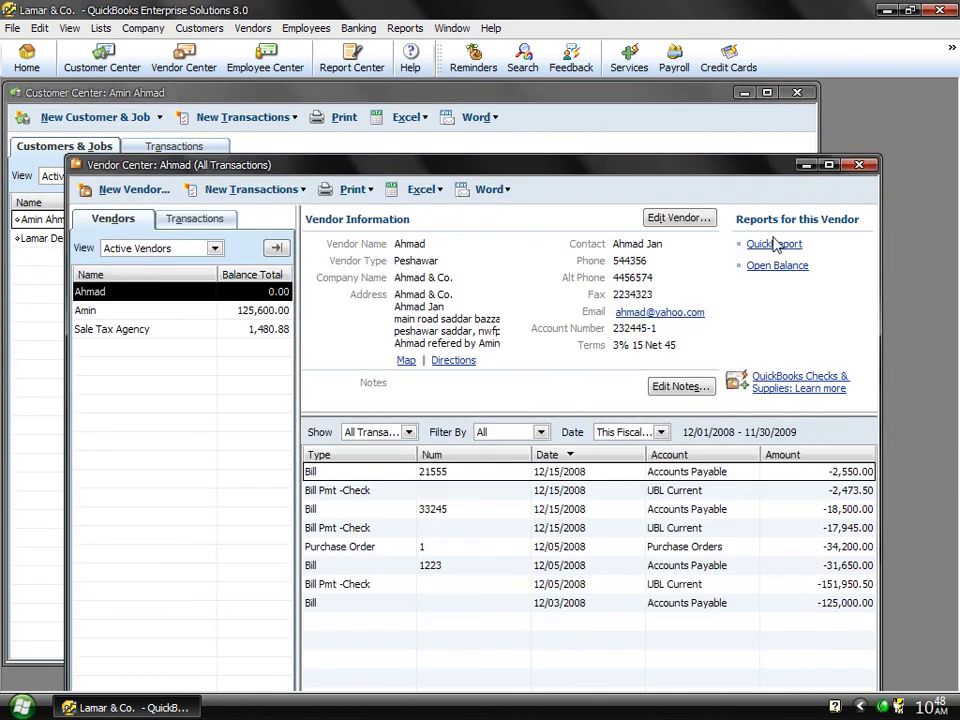
{"action": "left_click", "coordinate": [70, 30]}
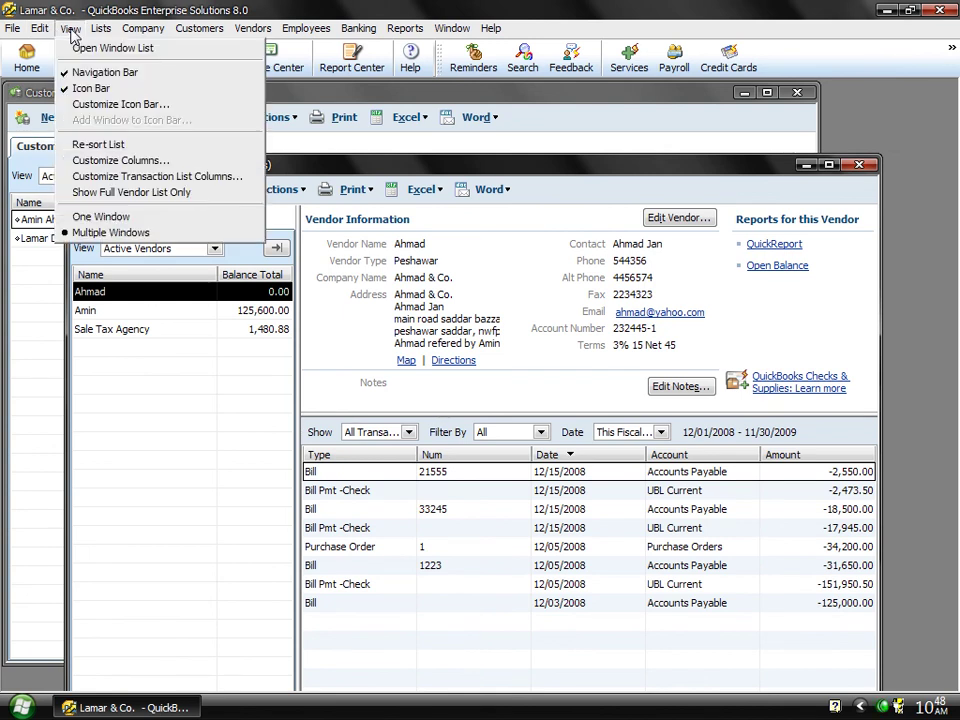
{"action": "mouse_move", "coordinate": [40, 30]}
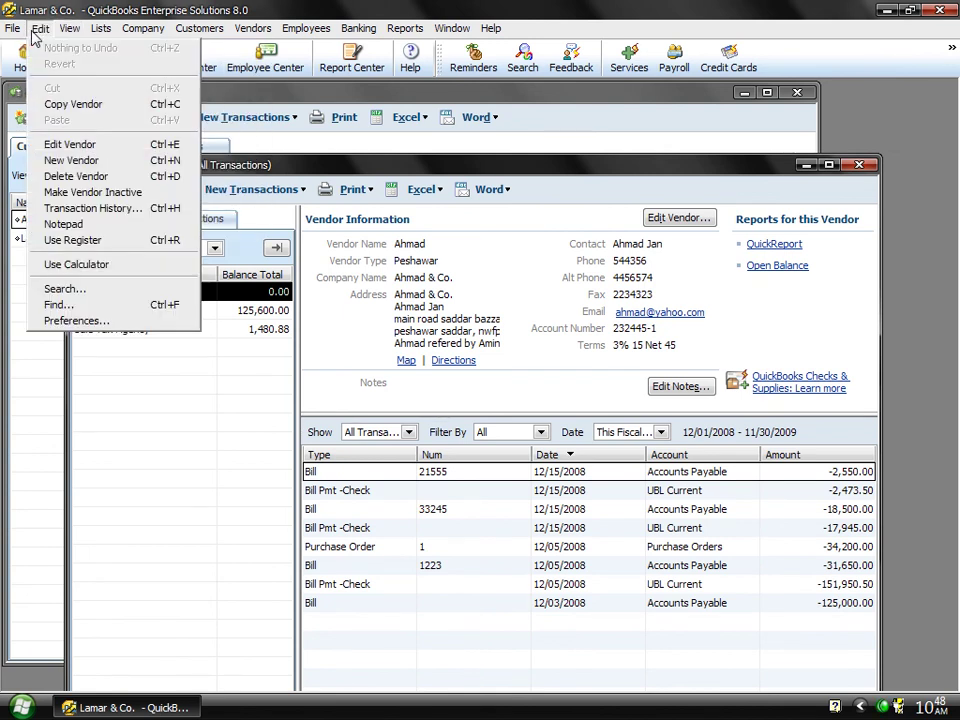
{"action": "left_click", "coordinate": [70, 28]}
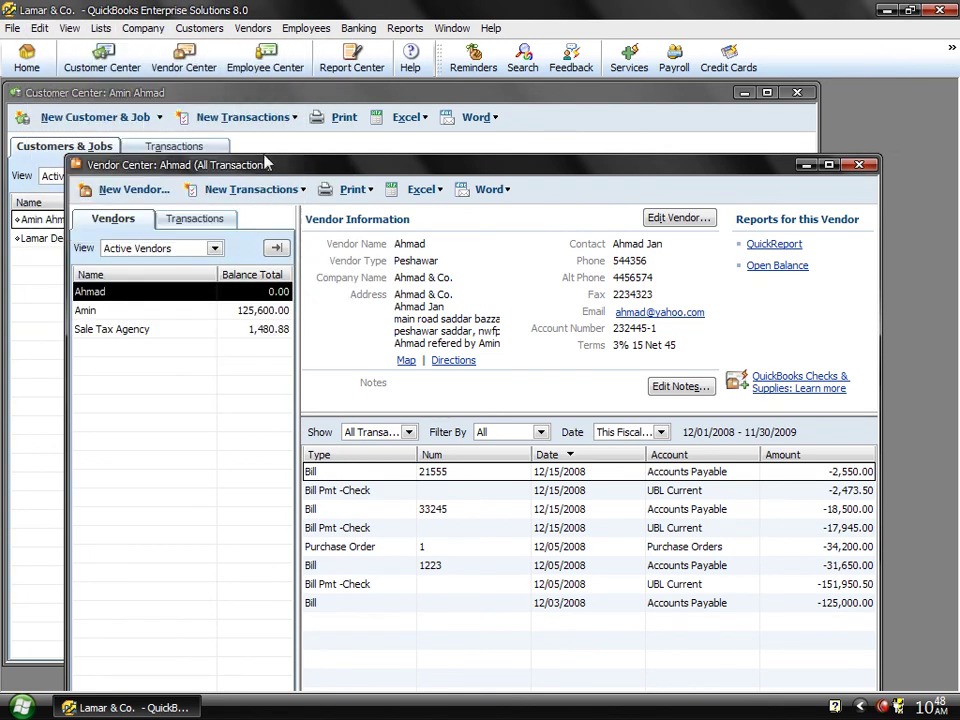
{"action": "right_click", "coordinate": [880, 708]}
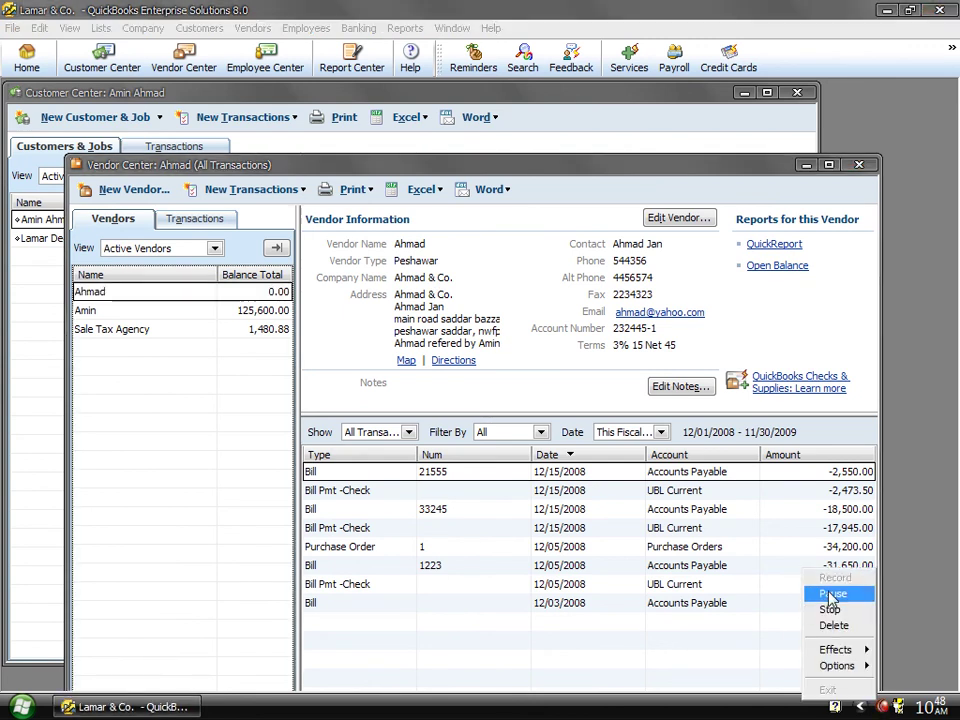